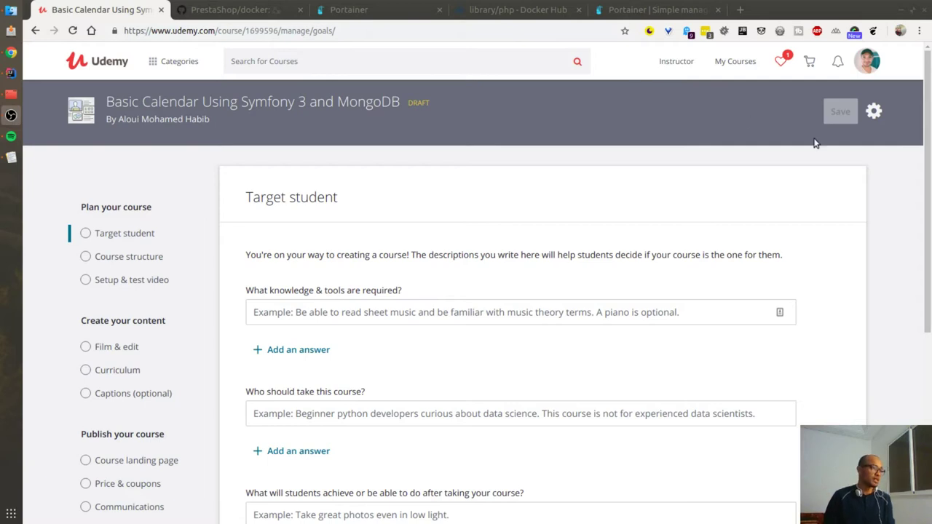
# Step: Highlight 'Symfony 3 and MongoDB' in the Udemy course title
pyautogui.moveTo(401, 102); pyautogui.dragTo(249, 95)
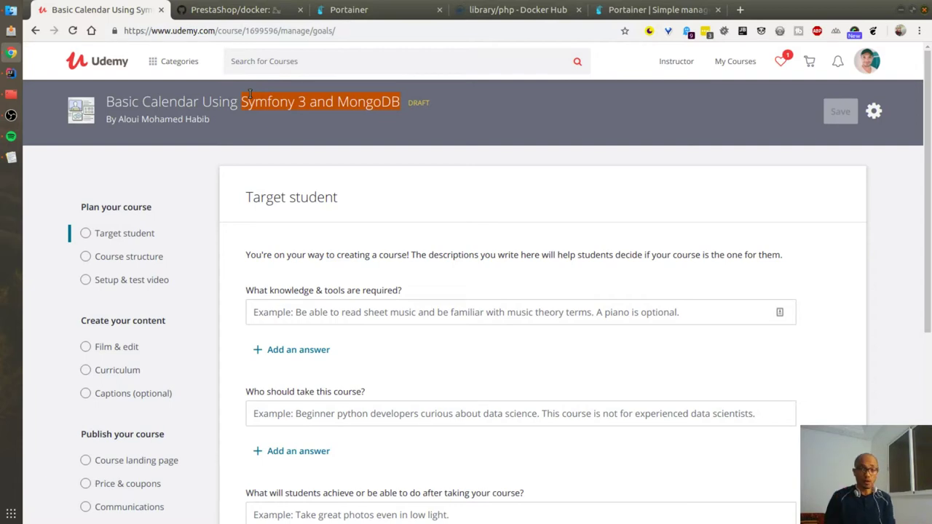
pyautogui.scroll(-2, 201, 233)
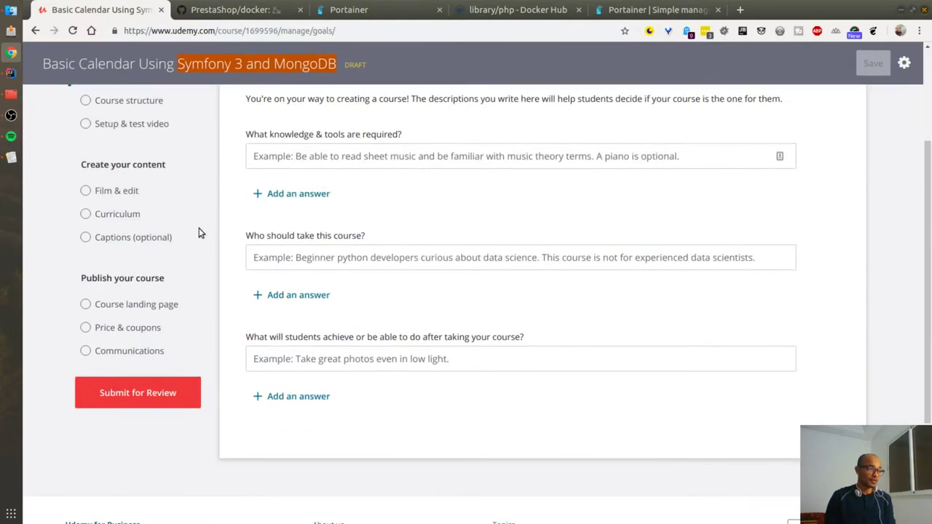
pyautogui.scroll(2, 162, 211)
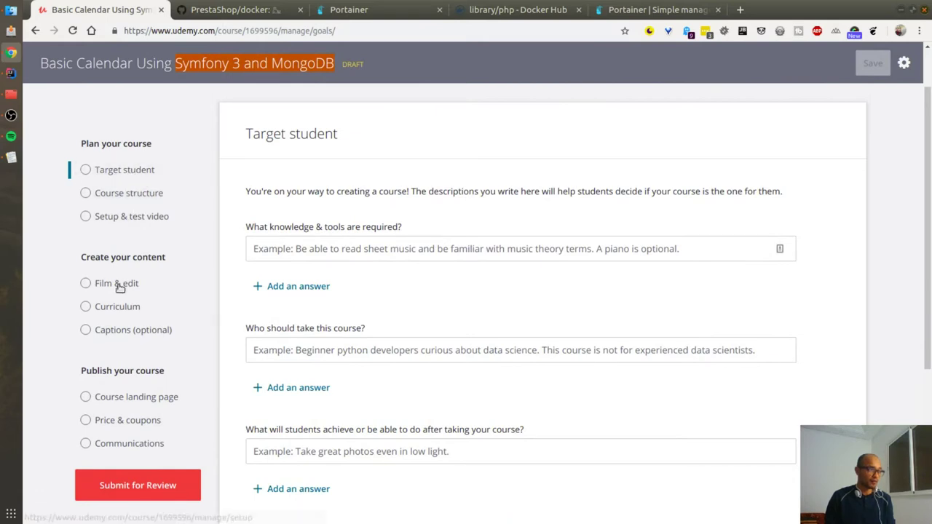
# Step: Review the Curriculum's five Section 1 lectures through 'Configure MongoDB on Symfony'
pyautogui.click(116, 312)
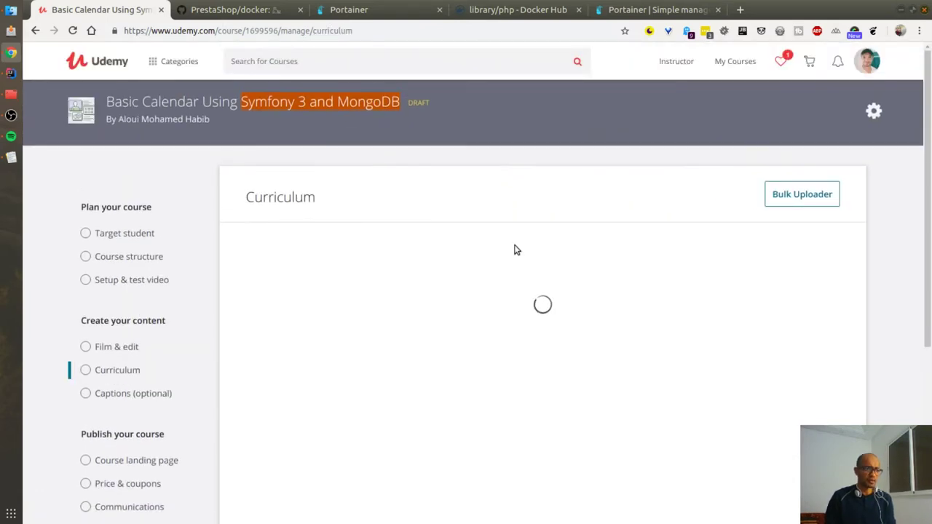
pyautogui.scroll(-2, 483, 276)
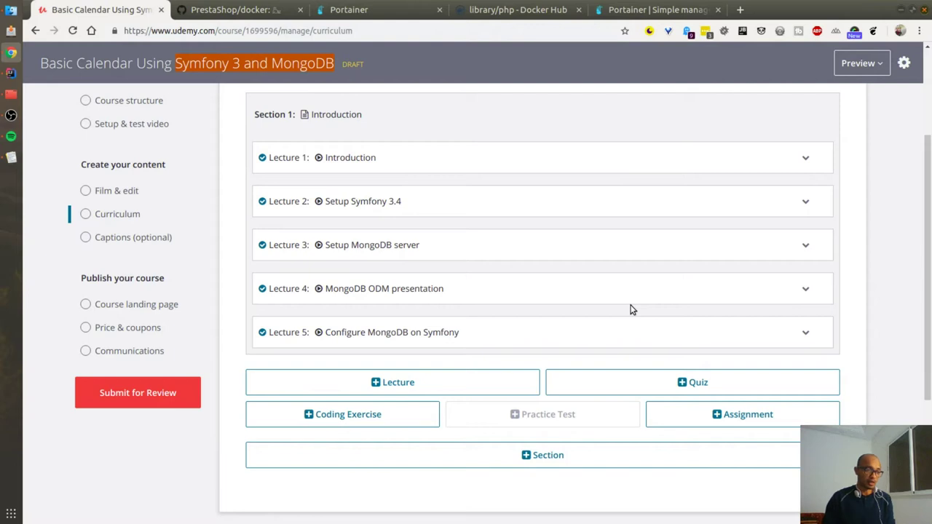
pyautogui.scroll(1, 489, 238)
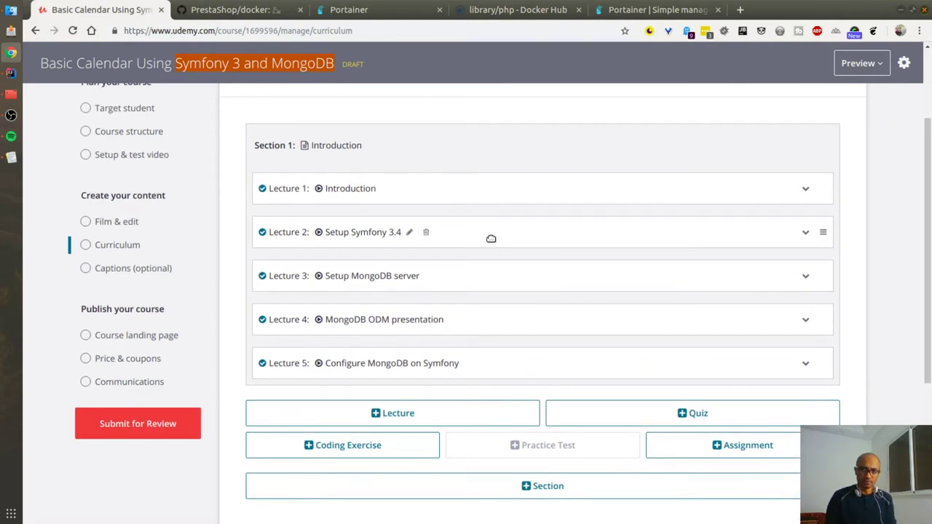
pyautogui.scroll(3, 508, 227)
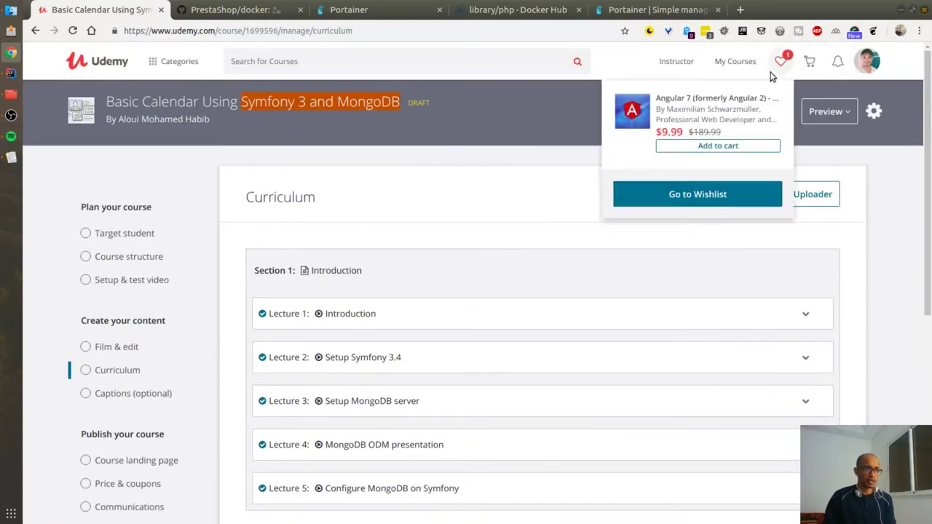
pyautogui.moveTo(685, 66)
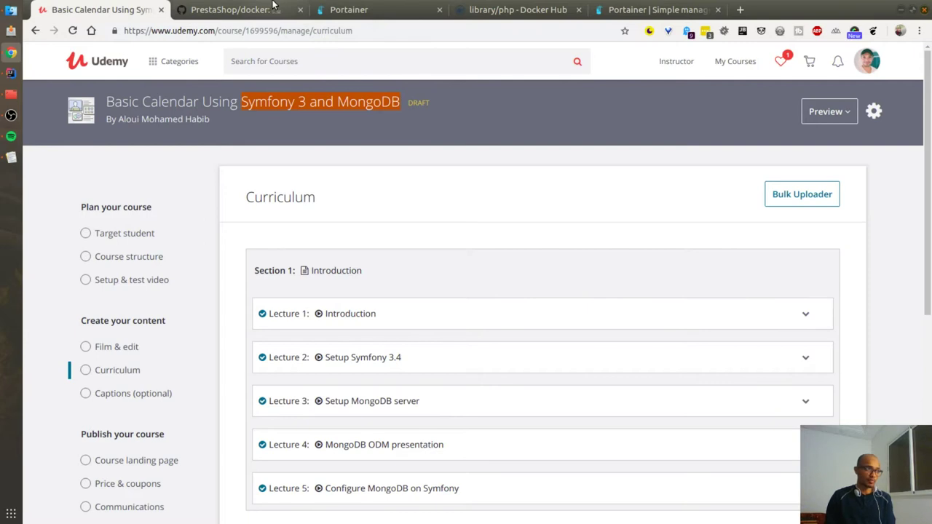
# Step: Scroll through the PrestaShop/docker README's supported image tags
pyautogui.click(273, 5)
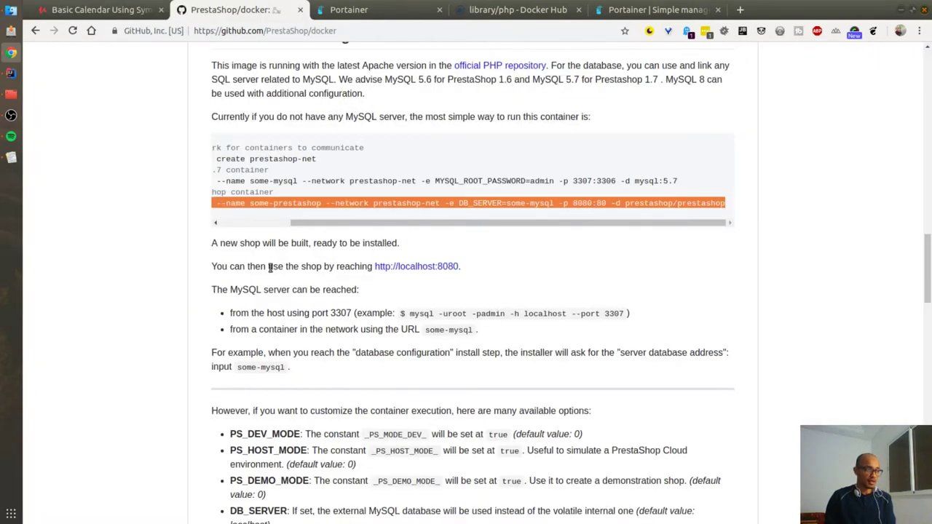
pyautogui.scroll(6, 270, 266)
pyautogui.scroll(10, 248, 271)
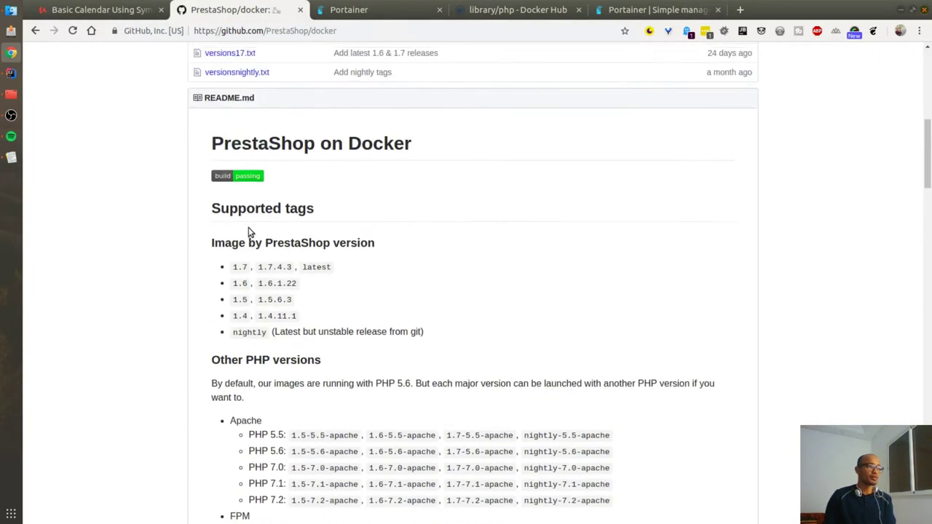
pyautogui.scroll(1, 231, 134)
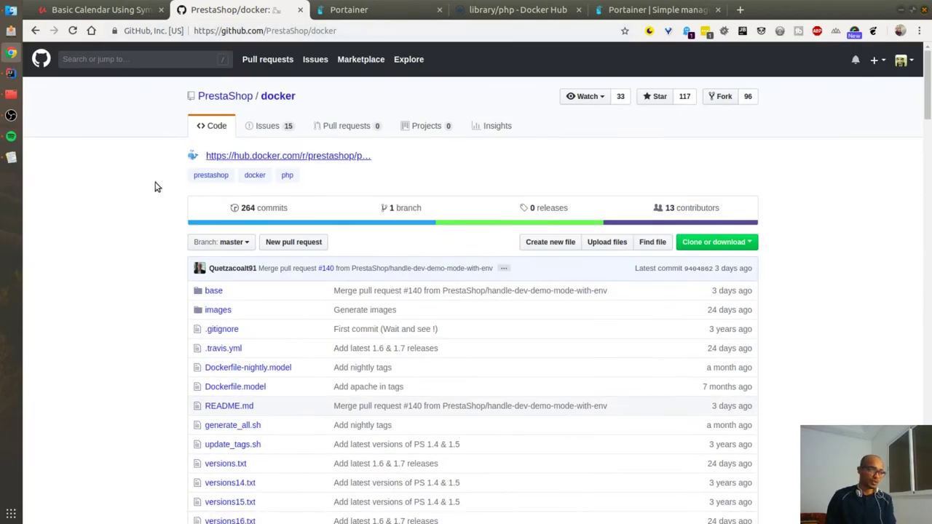
pyautogui.scroll(-5, 131, 272)
pyautogui.scroll(-2, 132, 291)
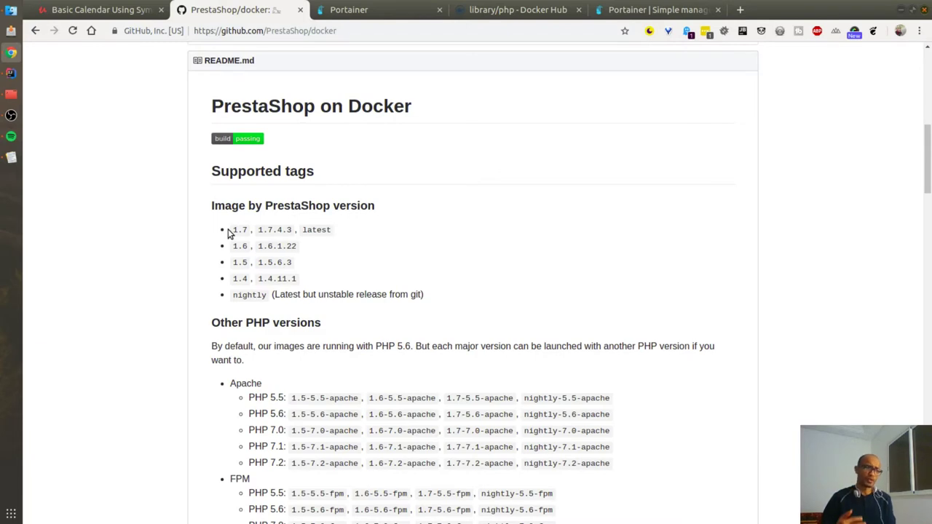
pyautogui.scroll(-2, 211, 263)
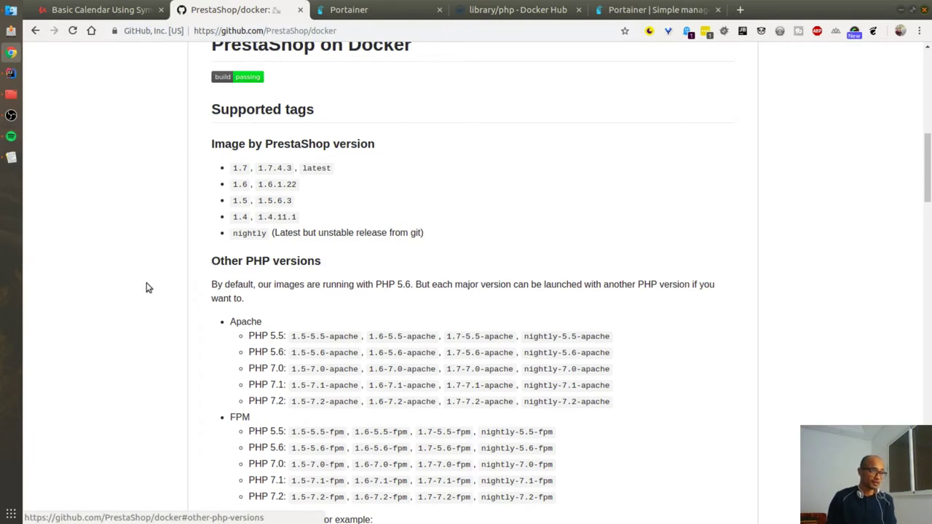
pyautogui.scroll(-2, 201, 272)
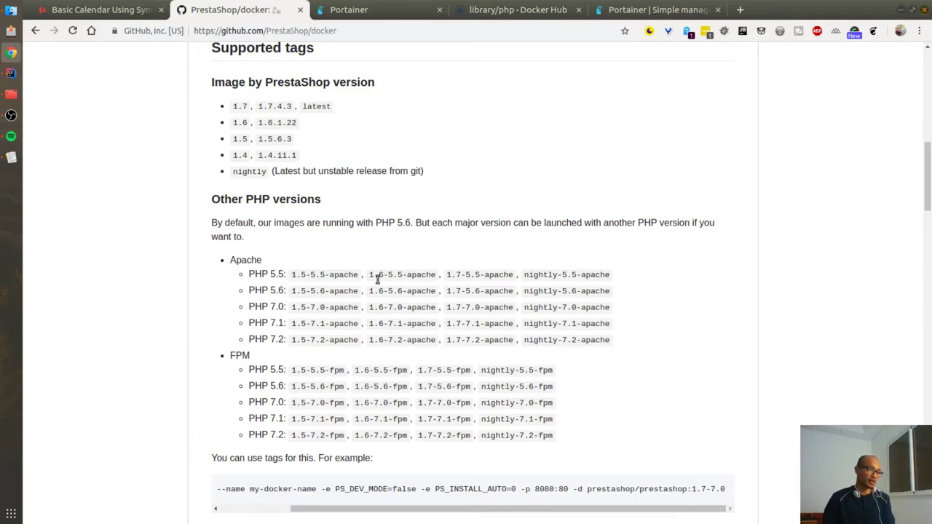
pyautogui.scroll(-2, 262, 256)
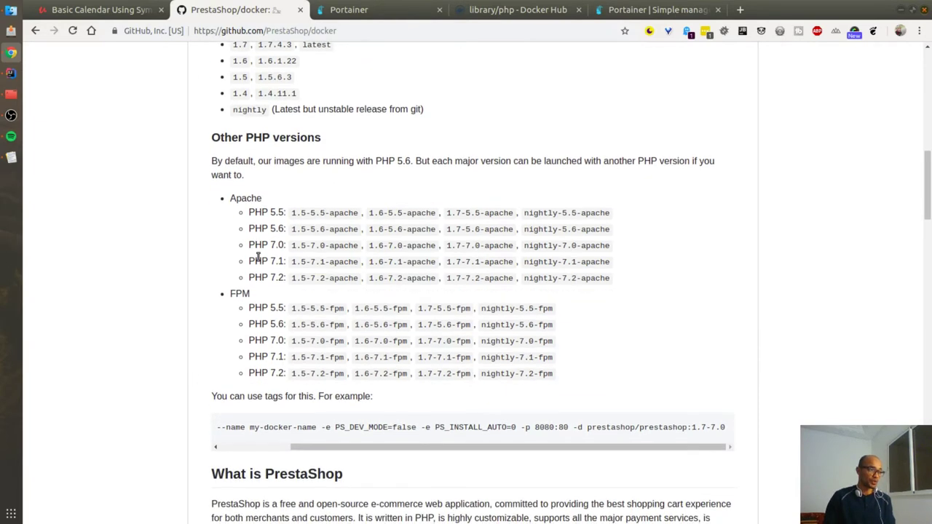
pyautogui.scroll(-2, 222, 390)
# Step: Select the README's 'How to run this image' instructions
pyautogui.moveTo(324, 385); pyautogui.dragTo(219, 397)
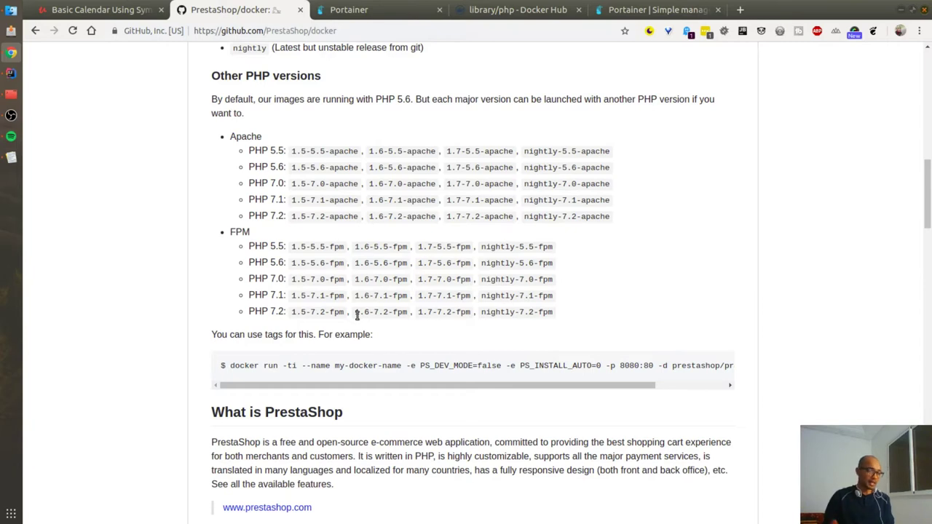
pyautogui.scroll(-5, 306, 292)
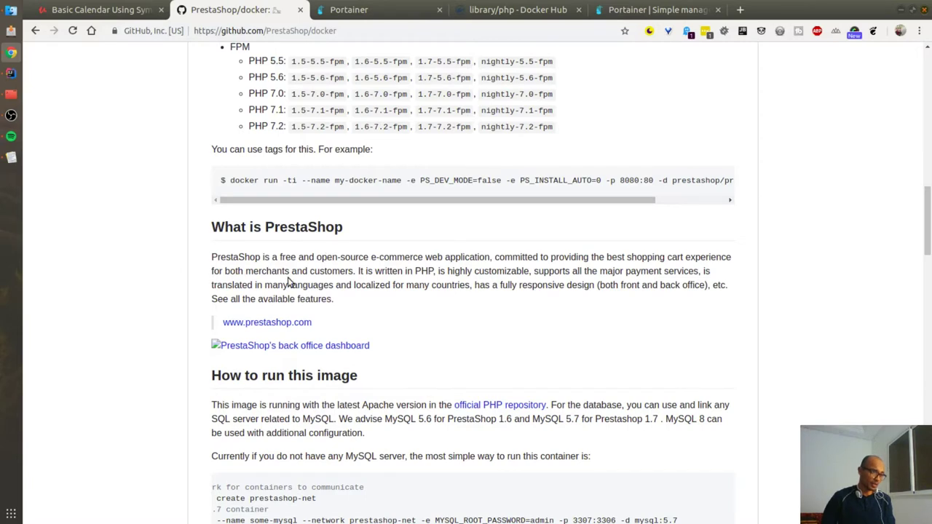
pyautogui.scroll(-4, 284, 281)
pyautogui.moveTo(205, 220); pyautogui.dragTo(704, 400)
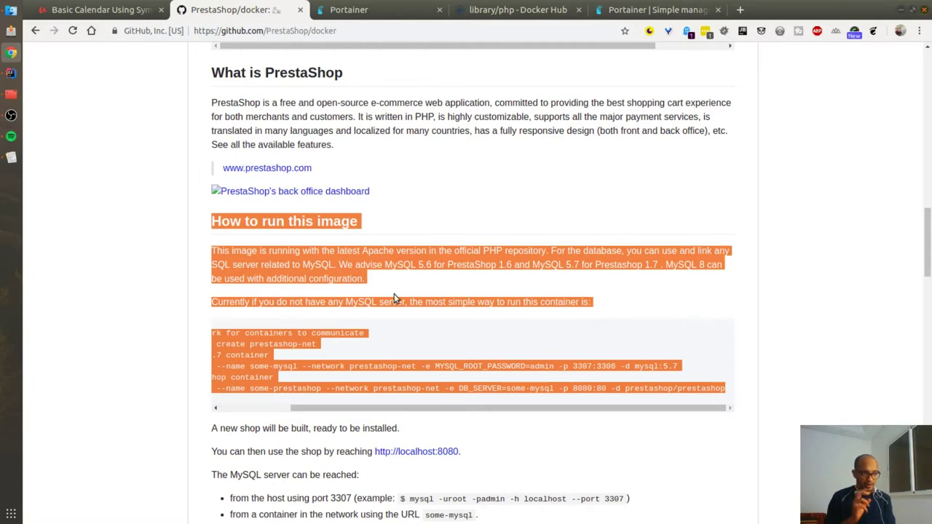
pyautogui.click(182, 283)
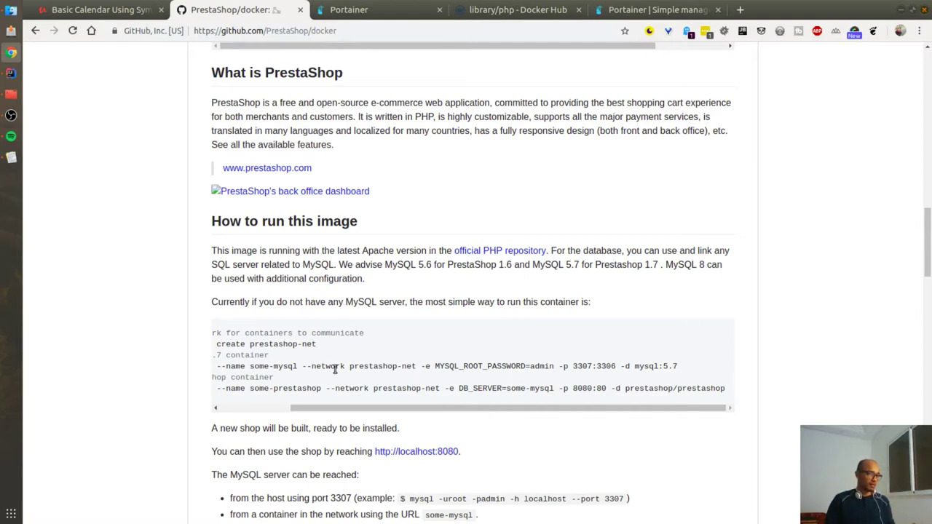
pyautogui.moveTo(322, 412); pyautogui.dragTo(235, 422)
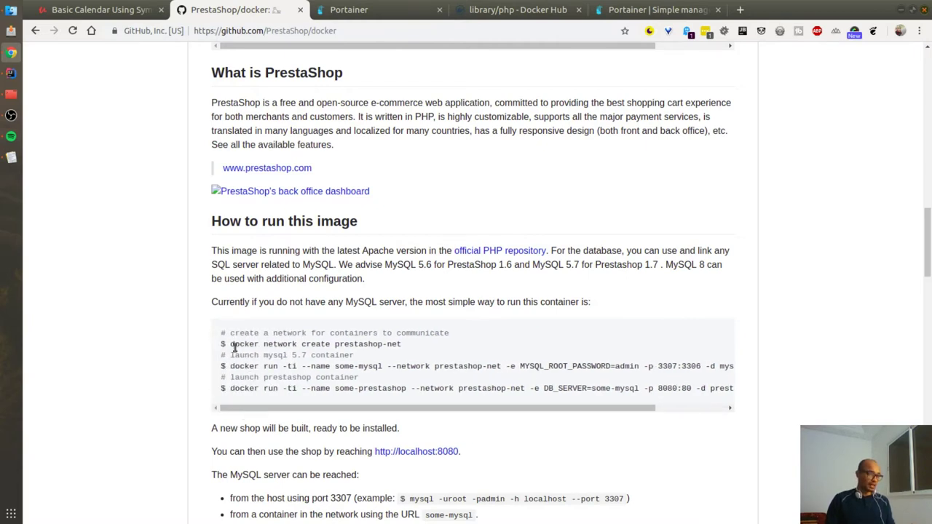
pyautogui.moveTo(230, 343); pyautogui.dragTo(409, 347)
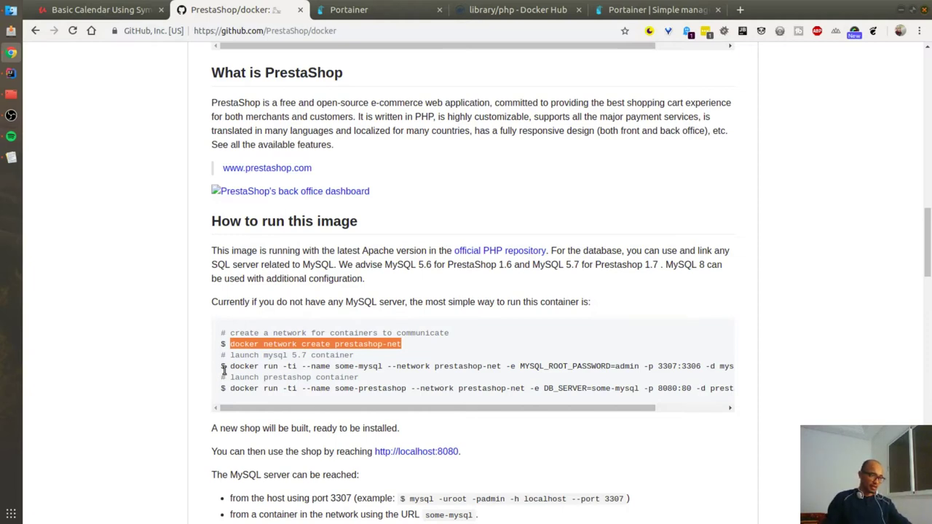
pyautogui.moveTo(230, 367); pyautogui.dragTo(742, 369)
pyautogui.click(648, 418)
pyautogui.moveTo(517, 409); pyautogui.dragTo(641, 379)
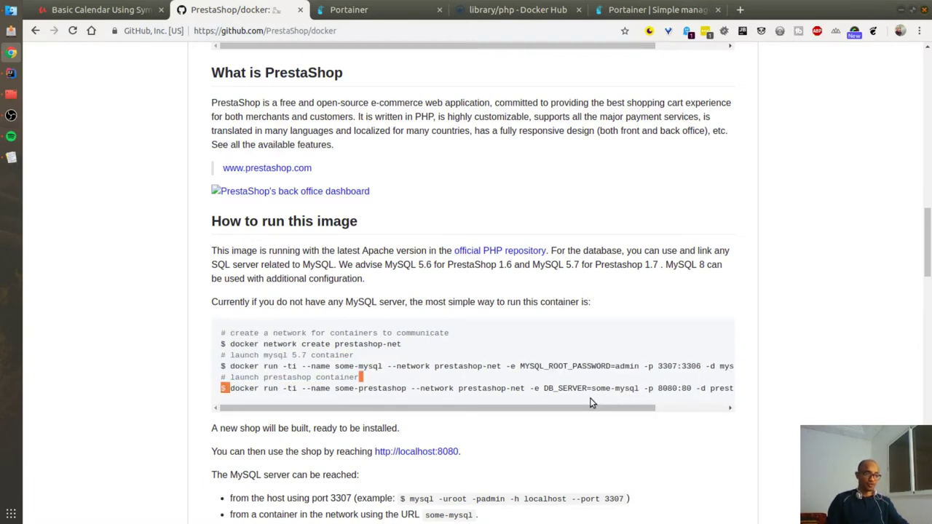
pyautogui.doubleClick(460, 388)
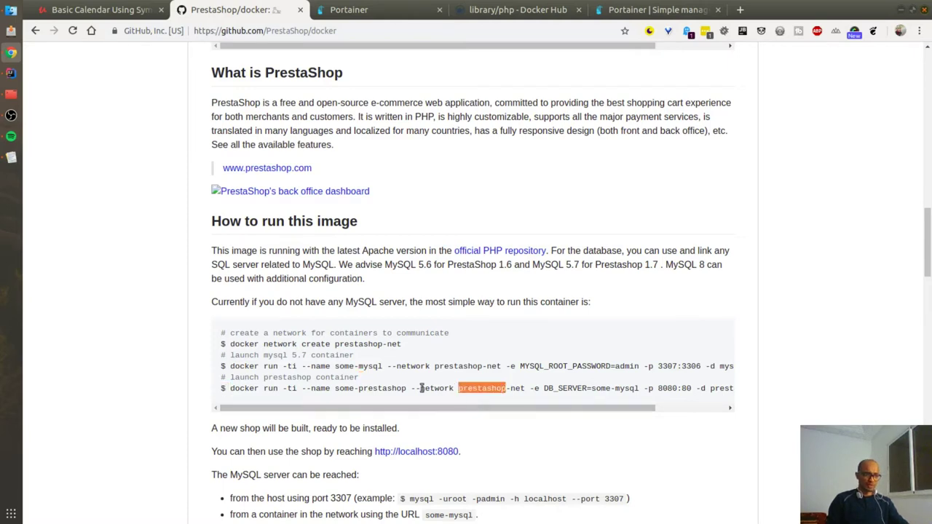
pyautogui.moveTo(232, 390); pyautogui.dragTo(732, 390)
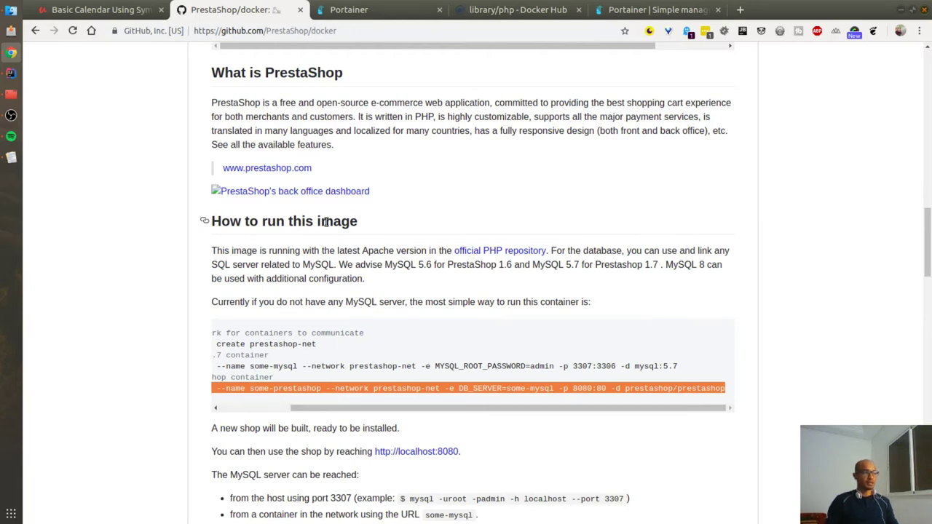
# Step: Check the Portainer container list, then view the Portainer install page and select 'portainer' in its address
pyautogui.click(354, 9)
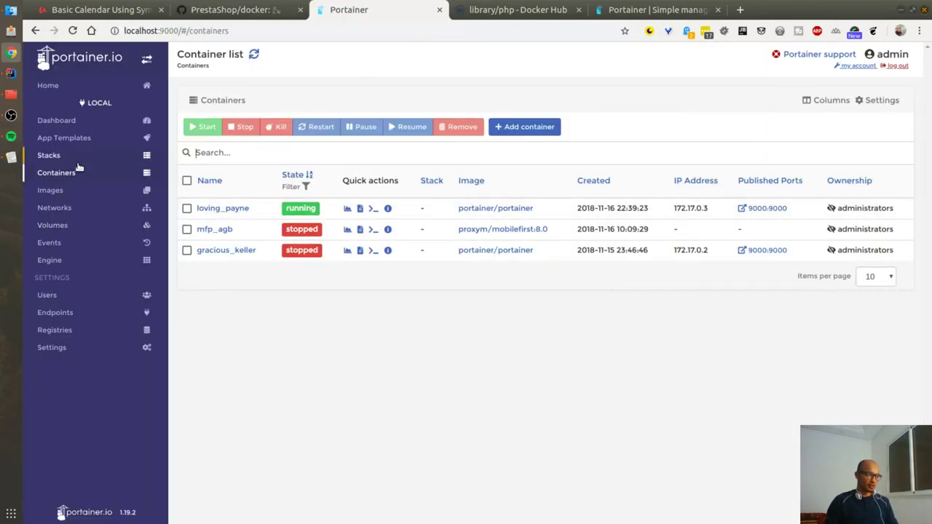
pyautogui.click(631, 9)
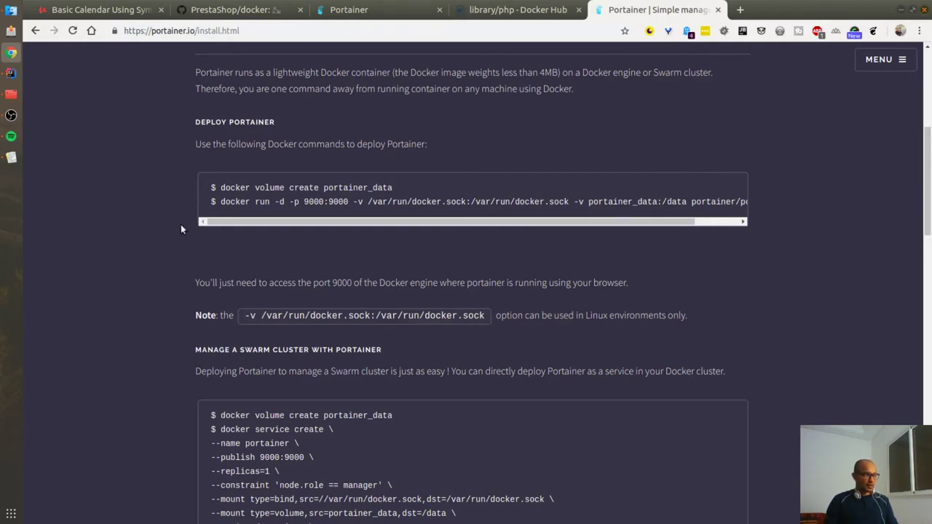
pyautogui.doubleClick(163, 30)
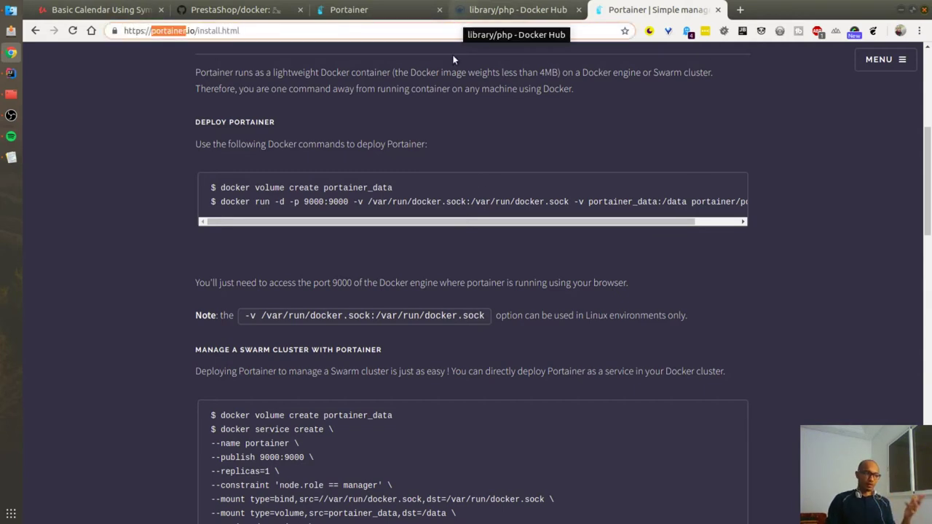
# Step: Glance at the php image tags on Docker Hub, then return to Portainer's container list
pyautogui.click(545, 8)
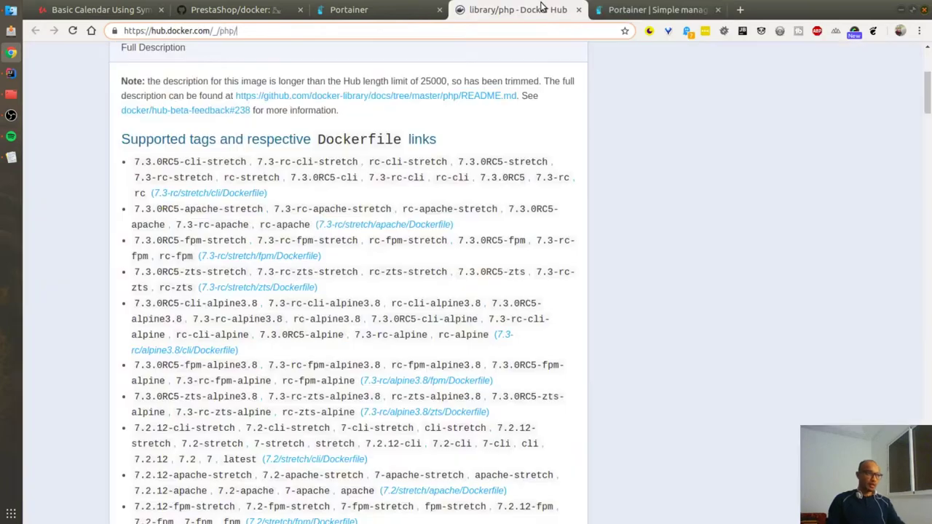
pyautogui.click(418, 8)
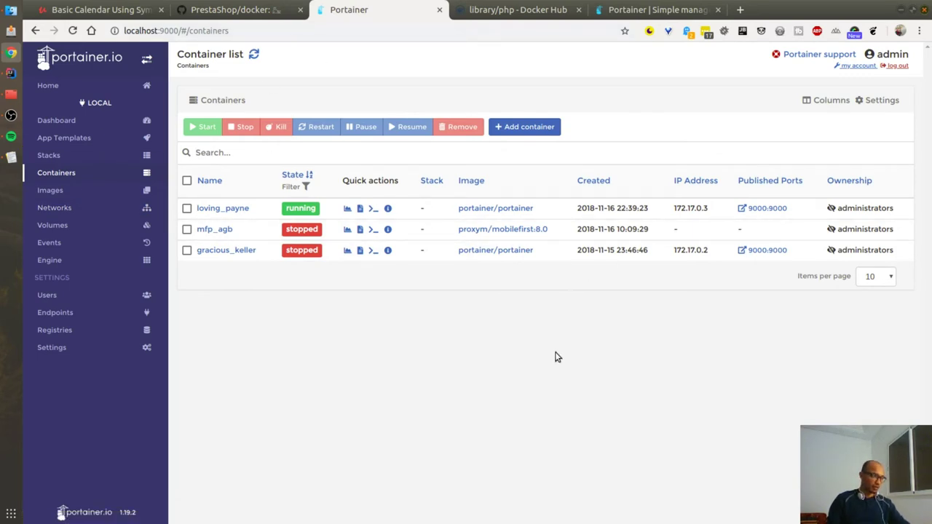
# Step: Open the local endpoint's dashboard from Portainer Home, then go back to the endpoints list
pyautogui.click(48, 86)
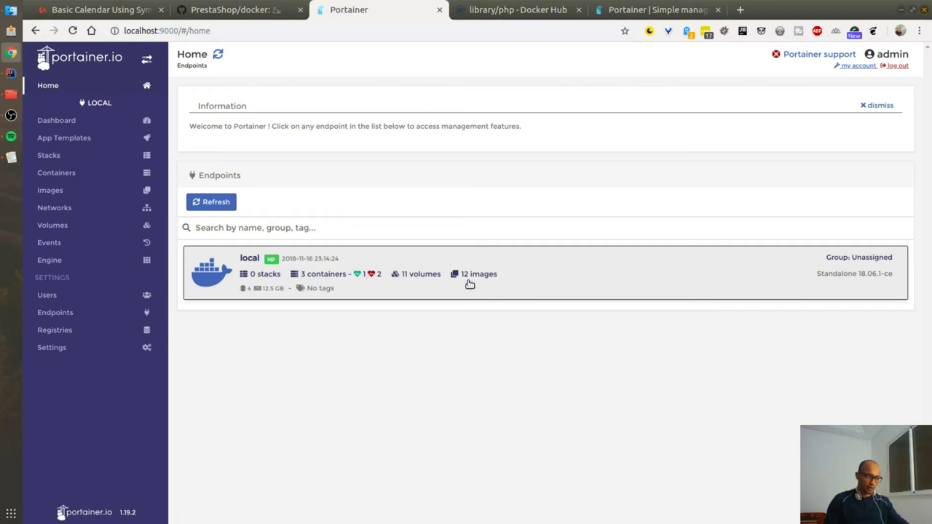
pyautogui.click(580, 276)
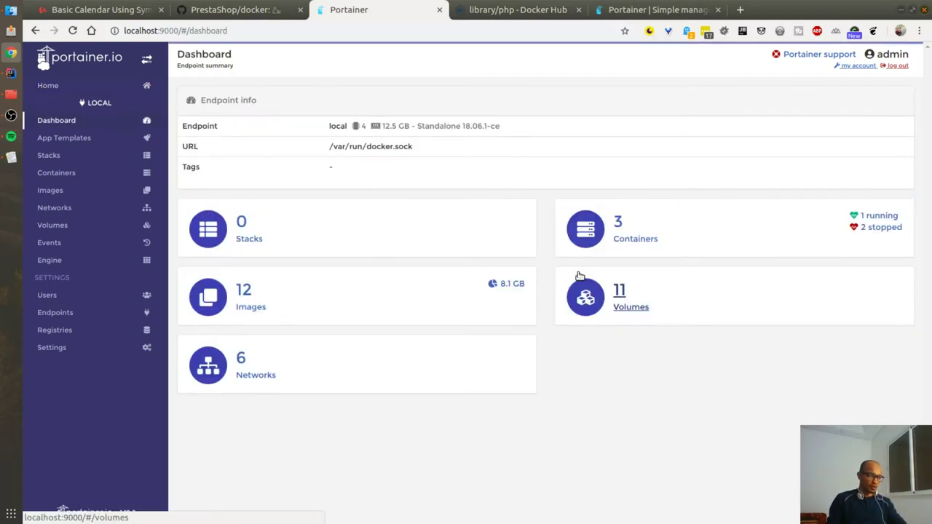
pyautogui.click(35, 31)
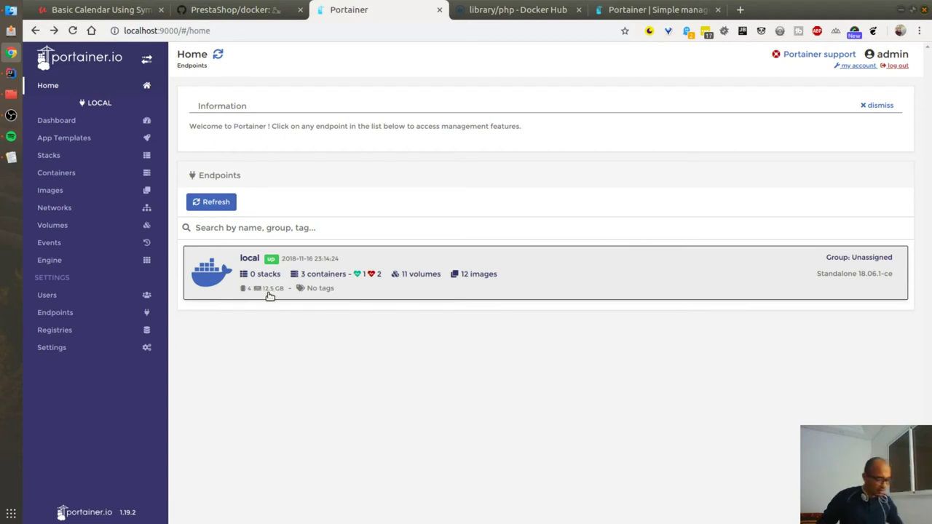
# Step: Zoom the Portainer page in three steps and collapse the sidebar to icons
pyautogui.hotkey('ctrl', '+')
pyautogui.hotkey('ctrl', '+')
pyautogui.hotkey('ctrl', '+')
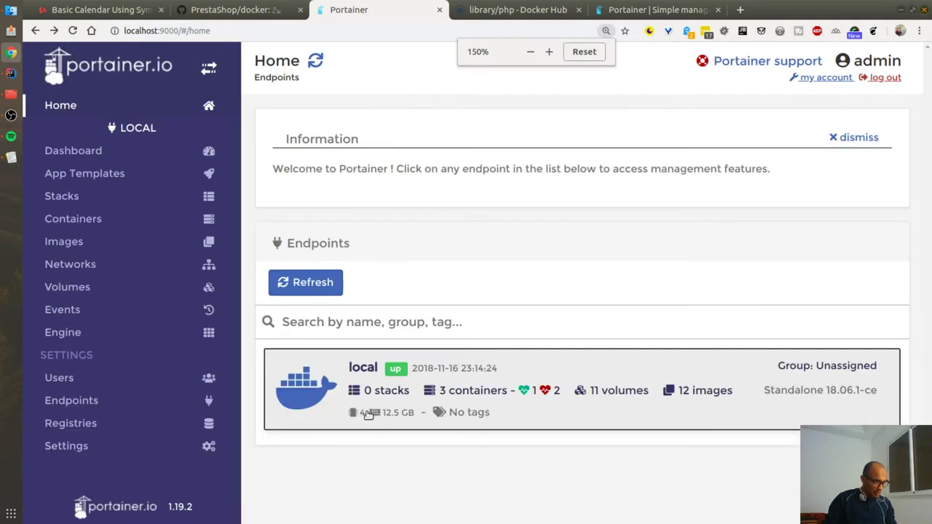
pyautogui.hotkey('ctrl', '+')
pyautogui.hotkey('ctrl', '+')
pyautogui.hotkey('ctrl', '+')
pyautogui.hotkey('ctrl', '+')
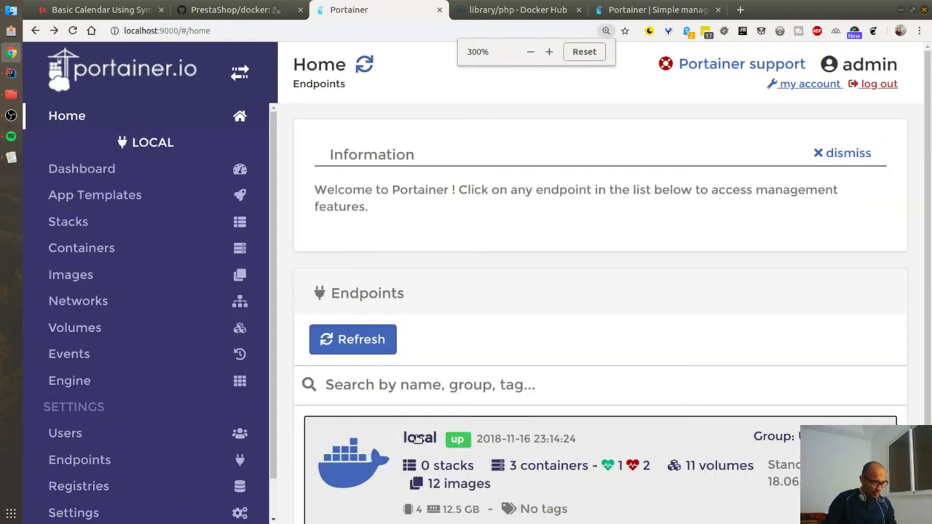
pyautogui.hotkey('ctrl', '+')
pyautogui.hotkey('ctrl', '+')
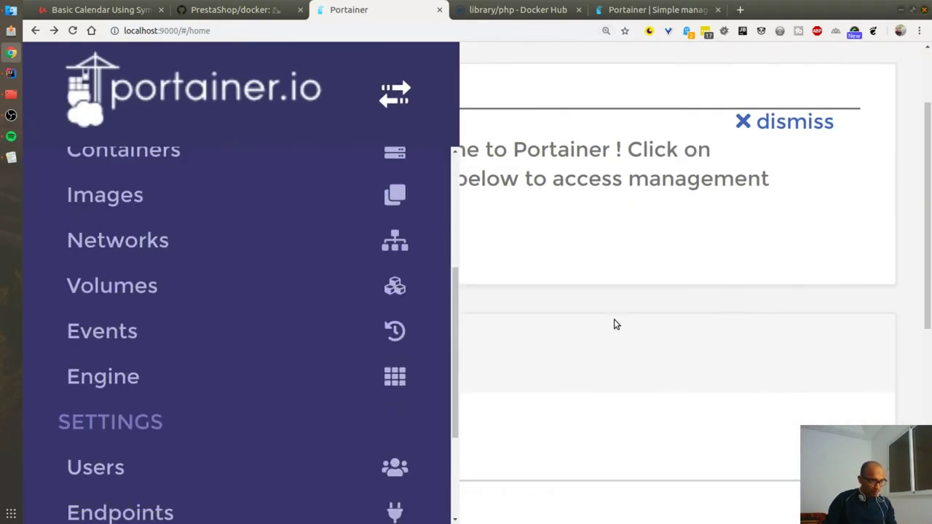
pyautogui.scroll(-5, 631, 295)
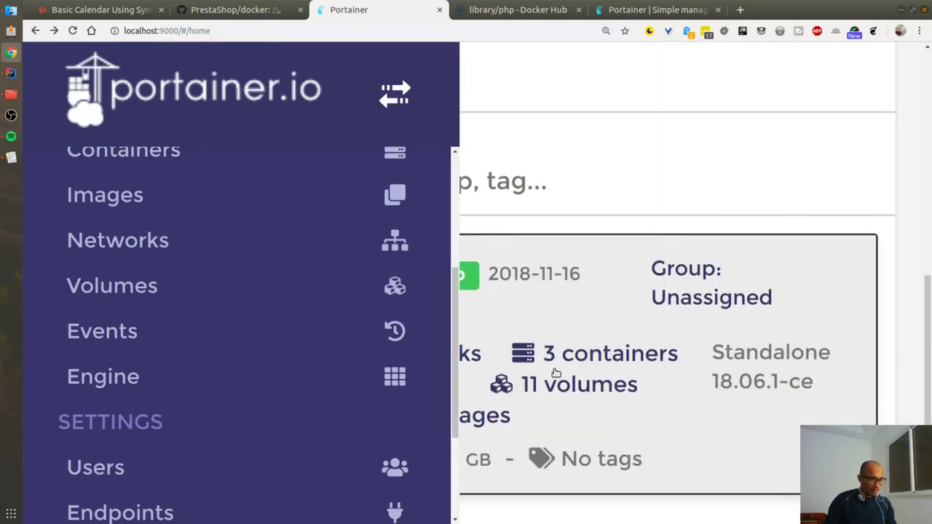
pyautogui.scroll(1, 277, 243)
pyautogui.scroll(-1, 342, 175)
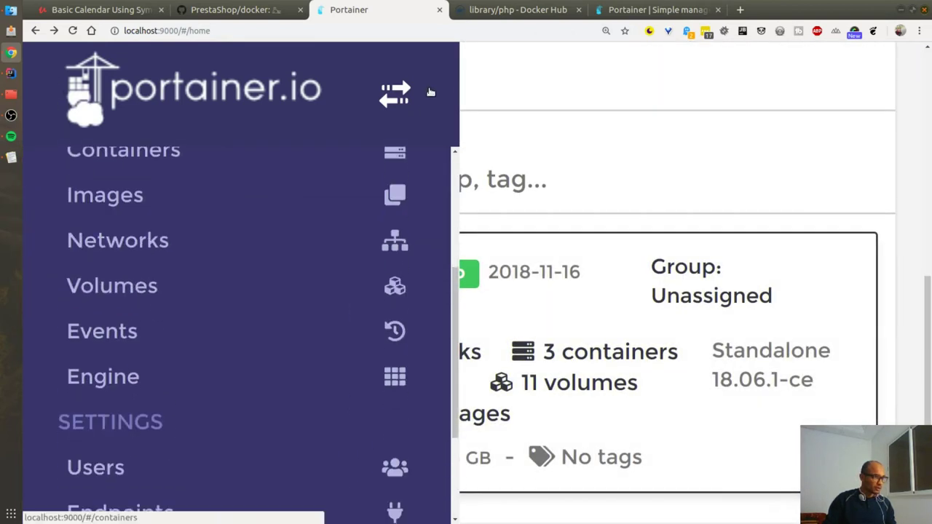
pyautogui.click(396, 93)
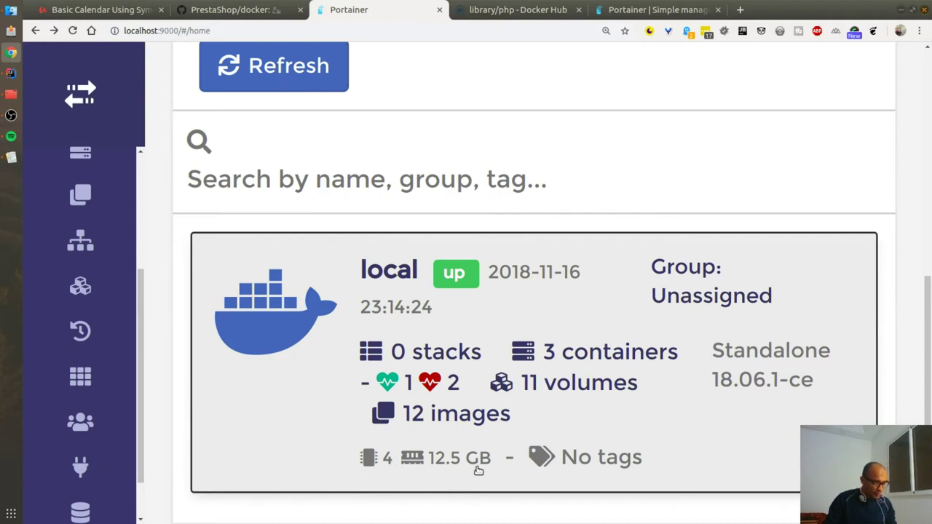
# Step: Reset the zoom and open the local endpoint's Dashboard
pyautogui.click(723, 173)
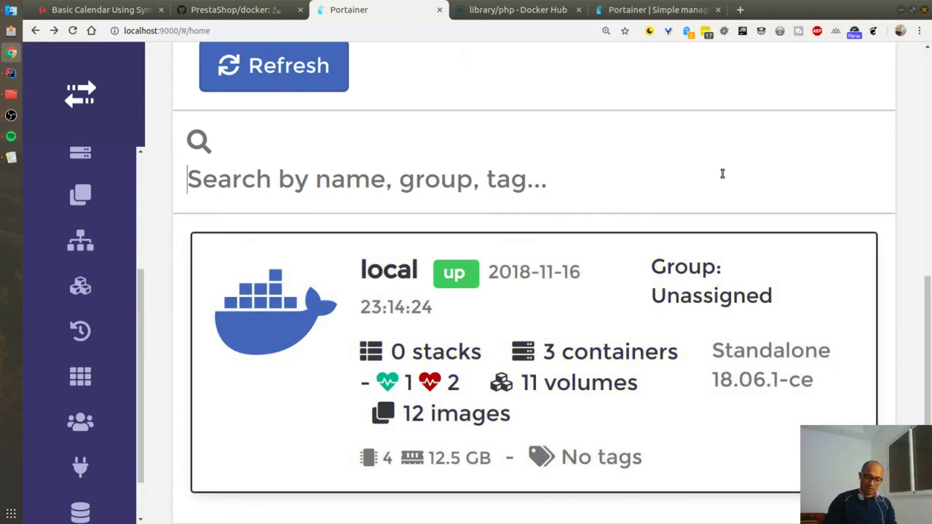
pyautogui.hotkey('ctrl', '0')
pyautogui.click(526, 281)
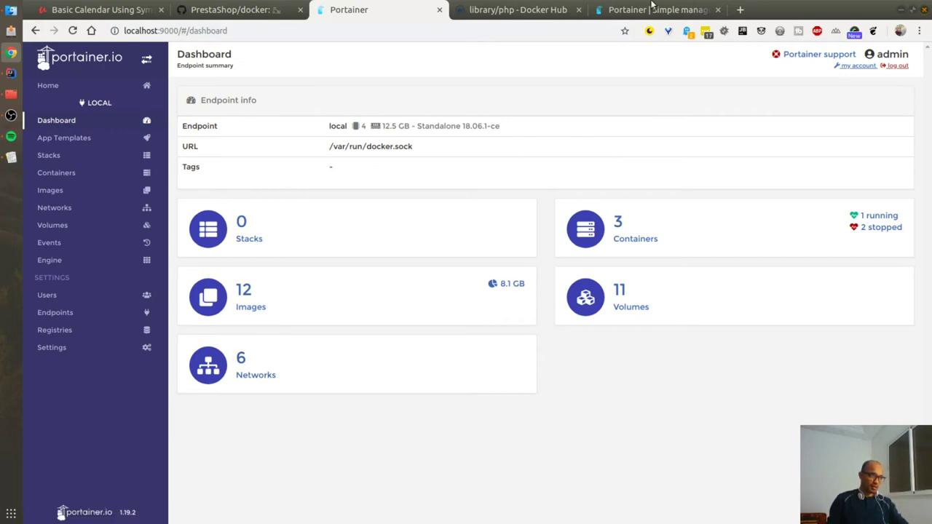
# Step: Remove prestashop-net, prestashop-netX and prestashop_default, leaving bridge, host and none
pyautogui.click(274, 360)
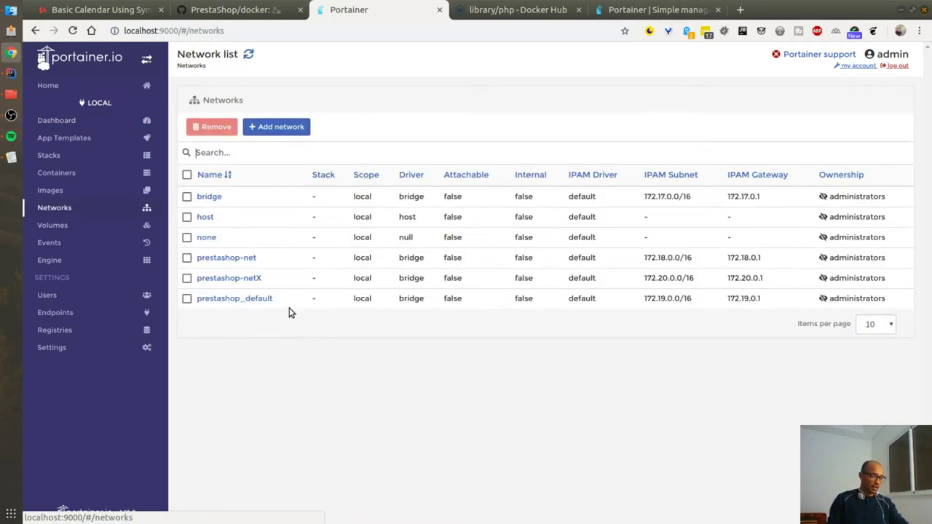
pyautogui.click(187, 197)
pyautogui.click(186, 176)
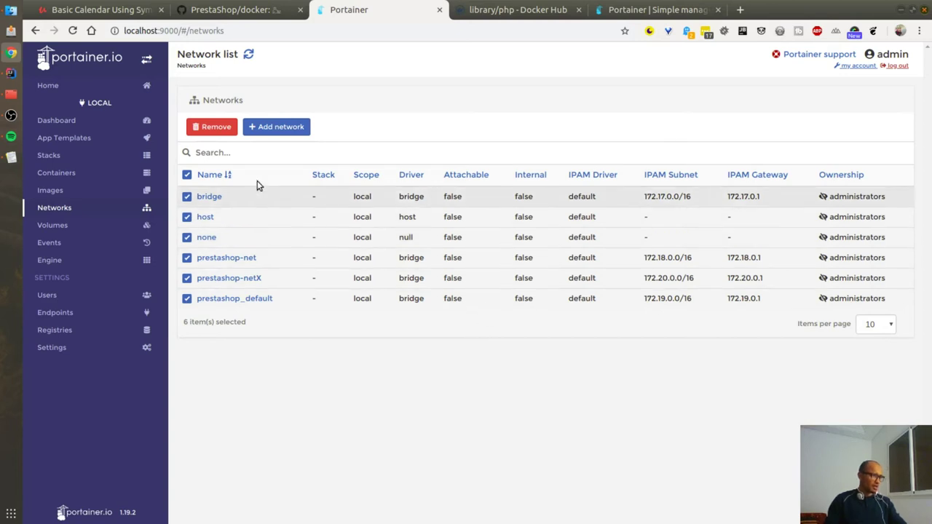
pyautogui.click(217, 127)
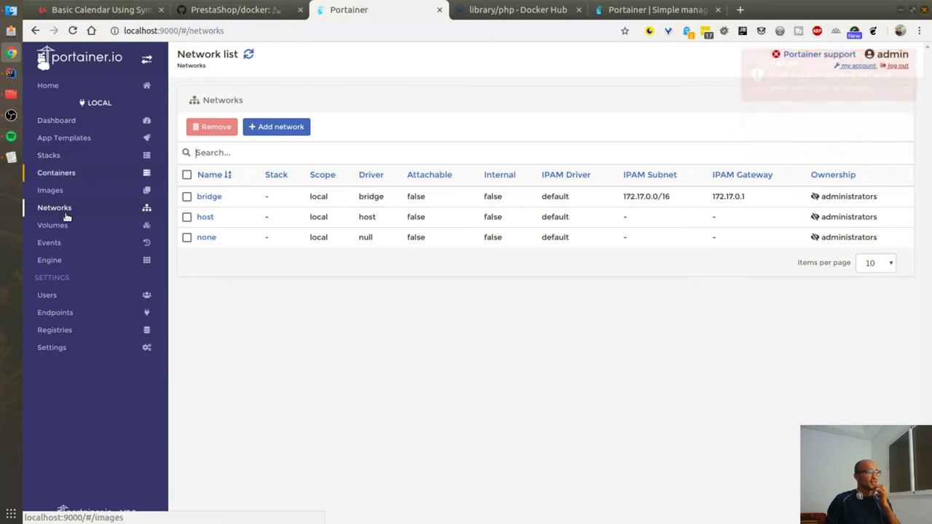
# Step: Remove the gracious_keller (portainer/portainer) container together with its volumes
pyautogui.click(66, 175)
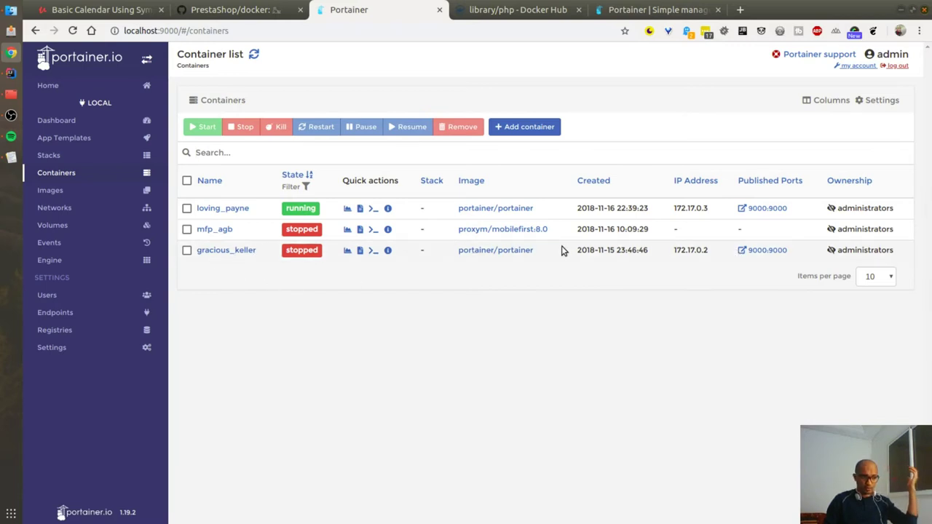
pyautogui.moveTo(533, 251); pyautogui.dragTo(460, 249)
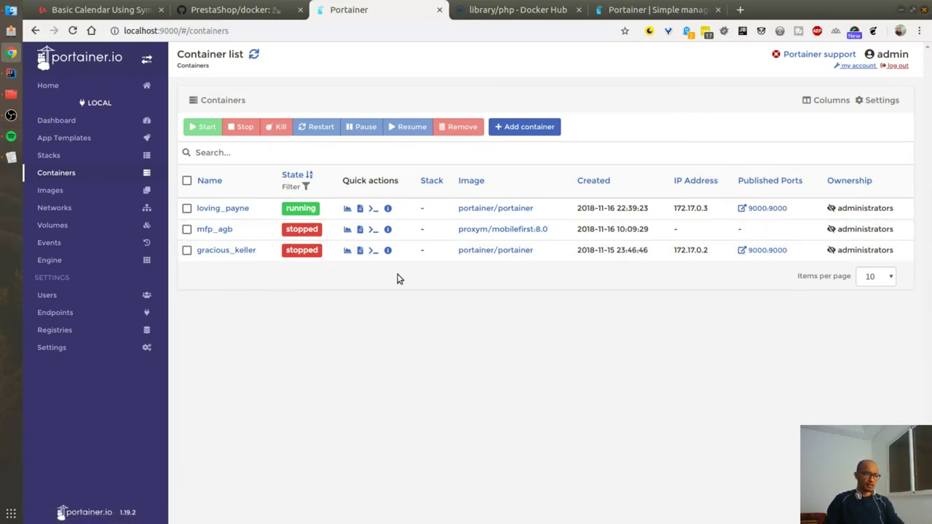
pyautogui.click(186, 250)
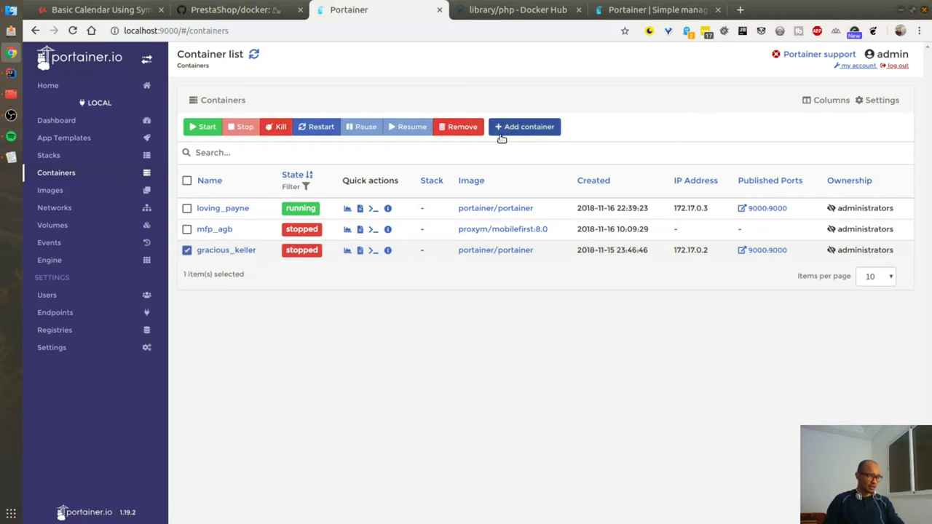
pyautogui.click(457, 127)
pyautogui.click(518, 230)
pyautogui.click(606, 271)
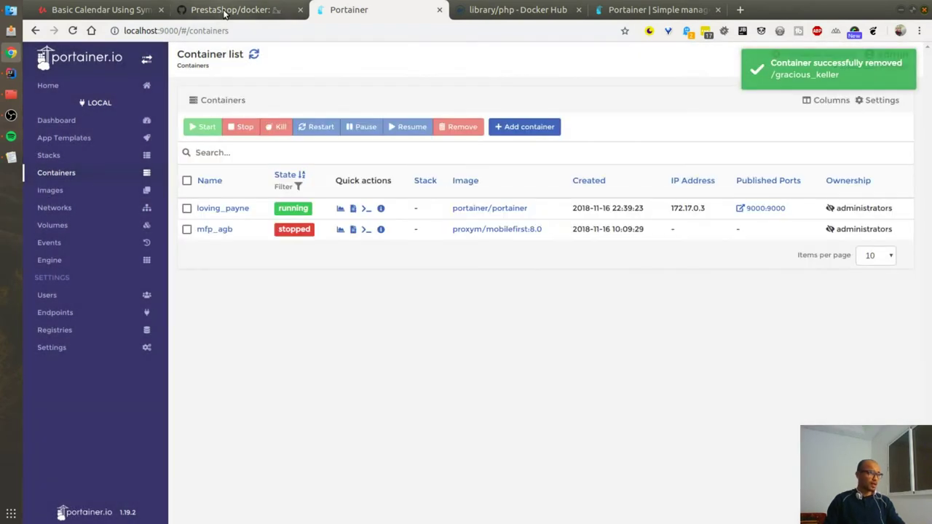
# Step: Select the 'docker network create prestashop-net' line in the PrestaShop README
pyautogui.click(225, 11)
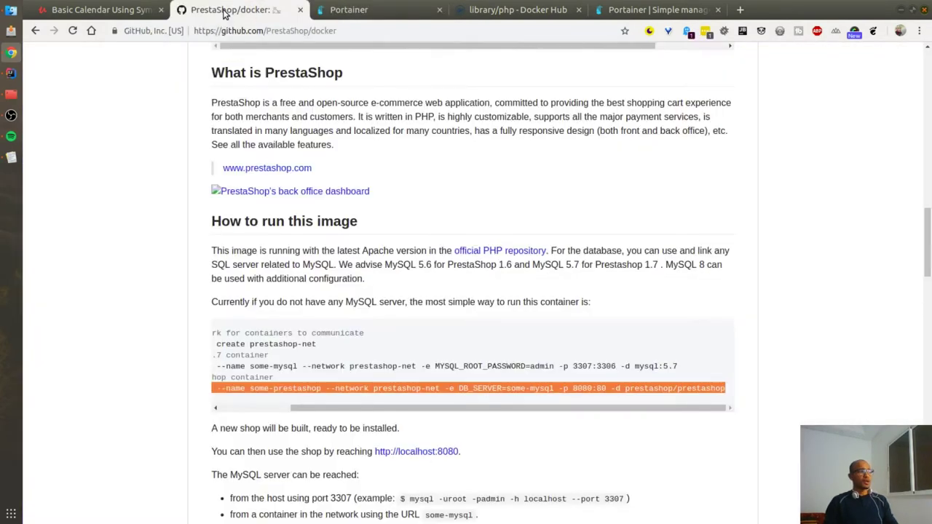
pyautogui.click(279, 409)
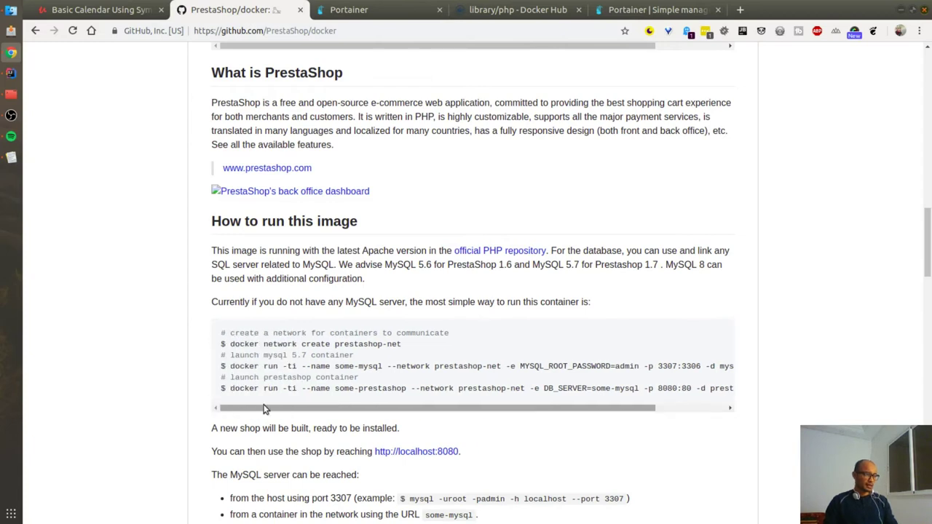
pyautogui.moveTo(405, 344); pyautogui.dragTo(227, 348)
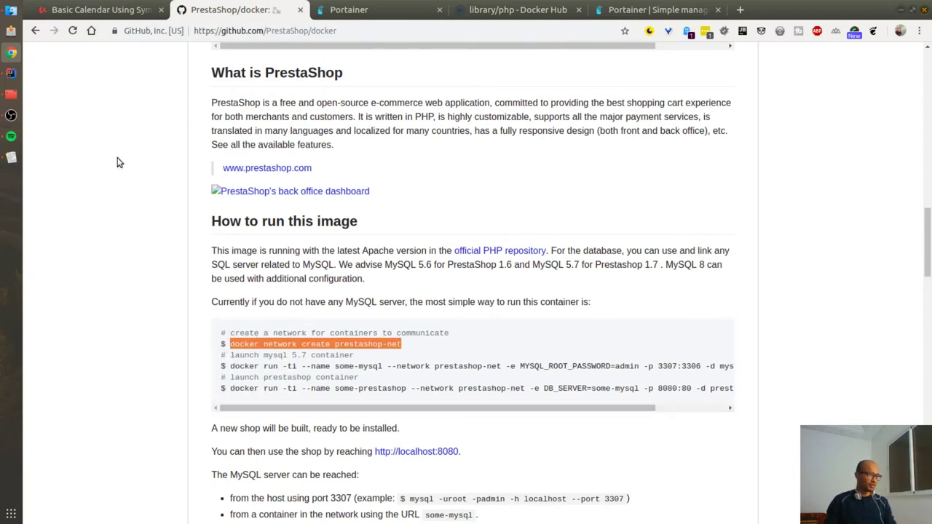
pyautogui.click(11, 94)
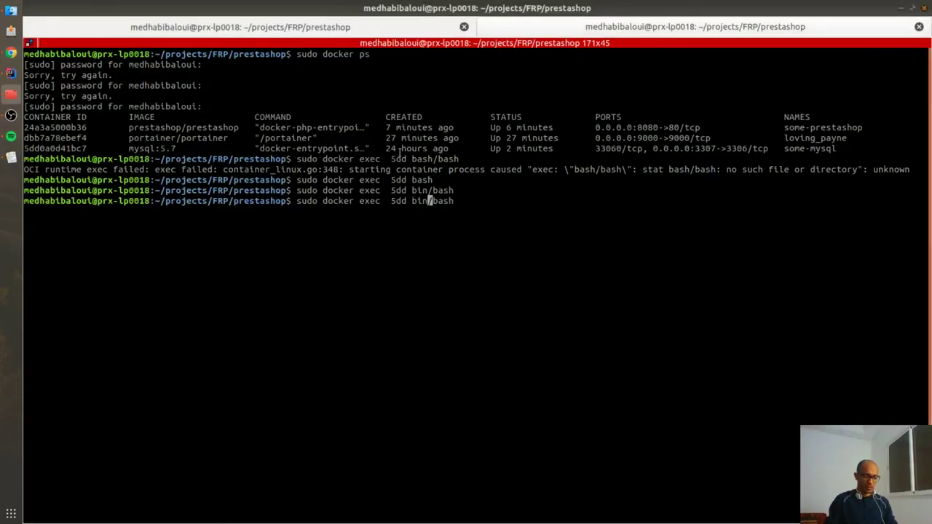
# Step: Clear the leftover docker exec command for a fresh prompt and enlarge the terminal text
pyautogui.hotkey('ctrl', 'l')
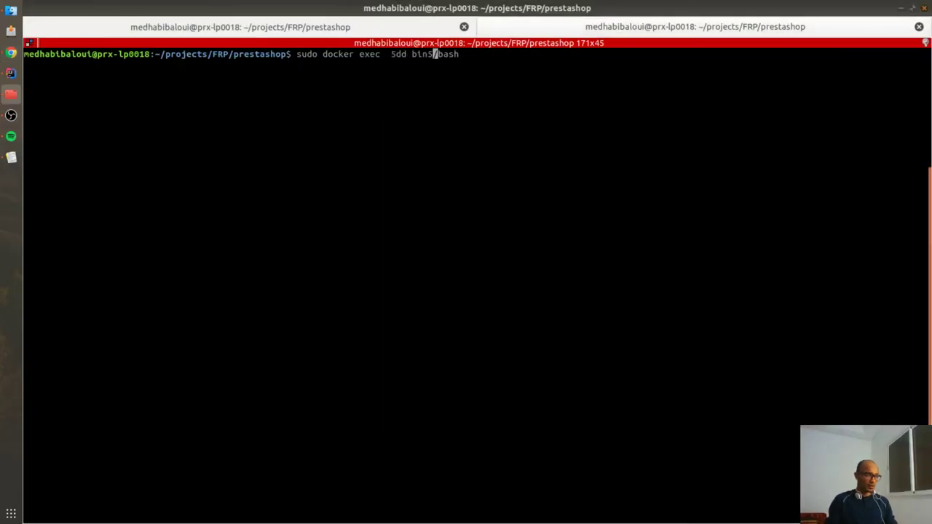
pyautogui.hotkey('ctrl', 'w')
pyautogui.hotkey('ctrl', 'w')
pyautogui.hotkey('ctrl', 'w')
pyautogui.hotkey('ctrl', 'w')
pyautogui.hotkey('ctrl', 'c')
pyautogui.press('Return')
pyautogui.hotkey('ctrl', 'l')
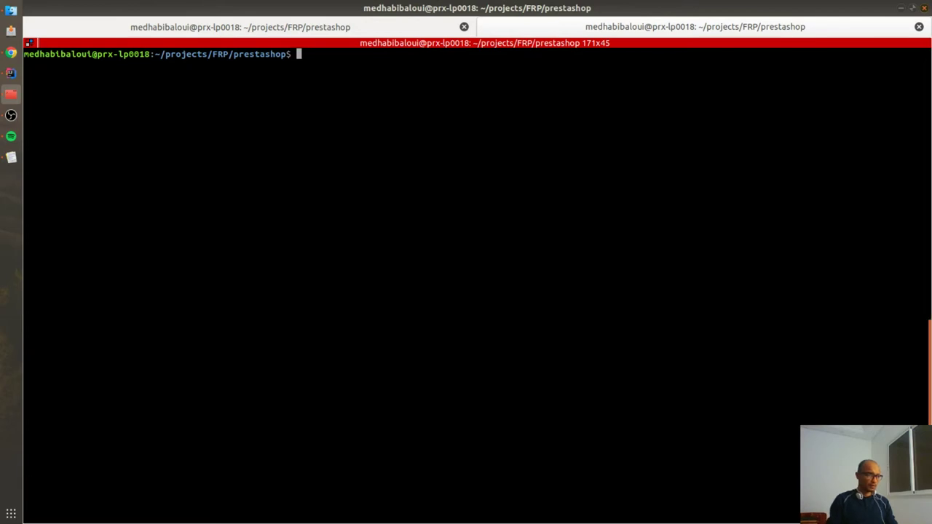
pyautogui.hotkey('ctrl', '+')
pyautogui.hotkey('ctrl', '+')
pyautogui.hotkey('ctrl', '+')
pyautogui.hotkey('ctrl', '+')
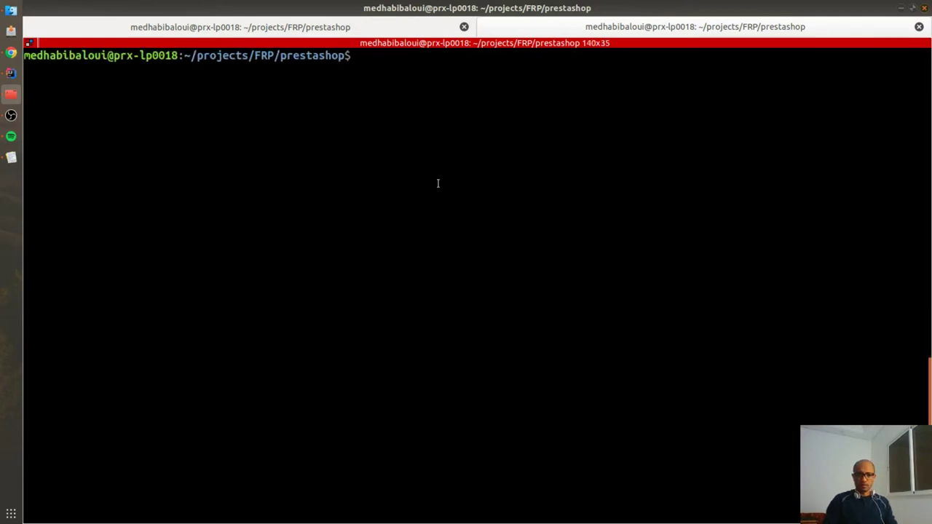
# Step: Run 'sudo docker network create prestashop-net', then select README text back in GitHub
pyautogui.rightClick(367, 80)
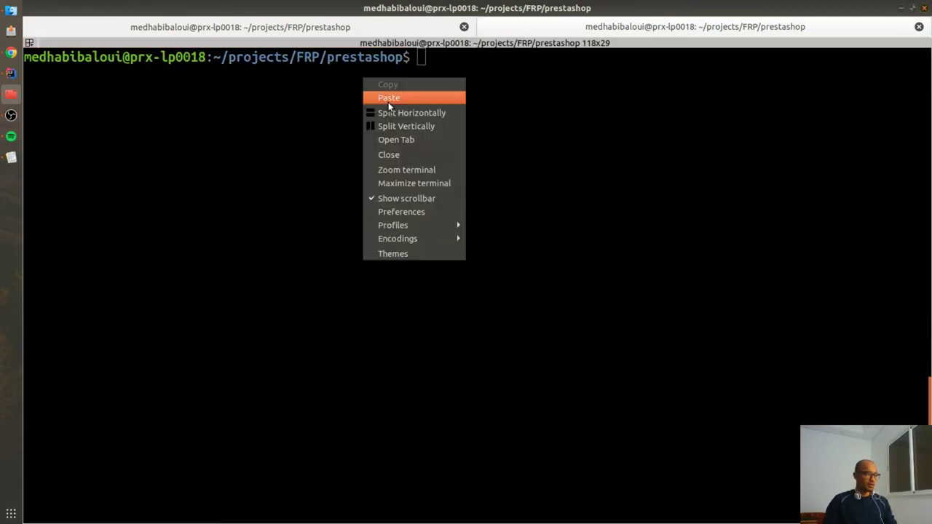
pyautogui.click(388, 99)
pyautogui.hotkey('ctrl', 'Left')
pyautogui.hotkey('ctrl', 'Left')
pyautogui.hotkey('ctrl', 'Left')
pyautogui.hotkey('ctrl', 'Left')
pyautogui.hotkey('ctrl', 'Left')
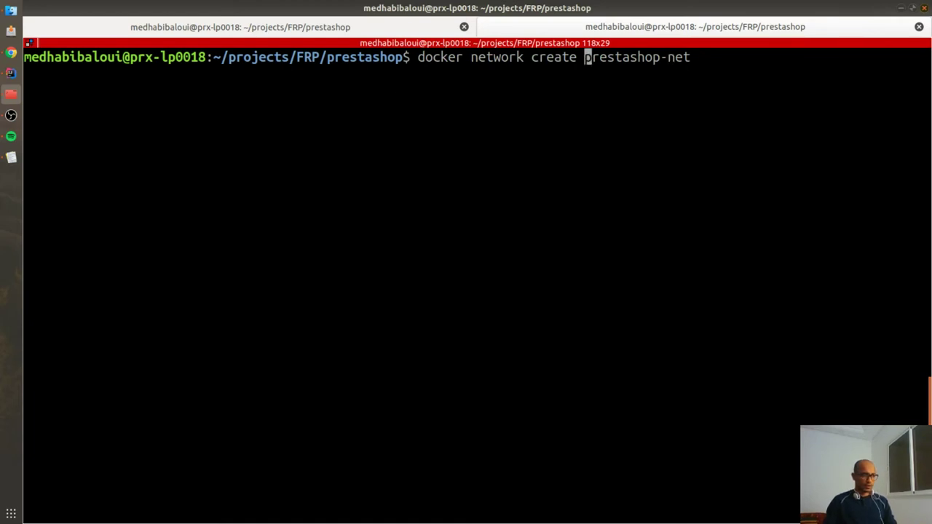
pyautogui.write('sudo')
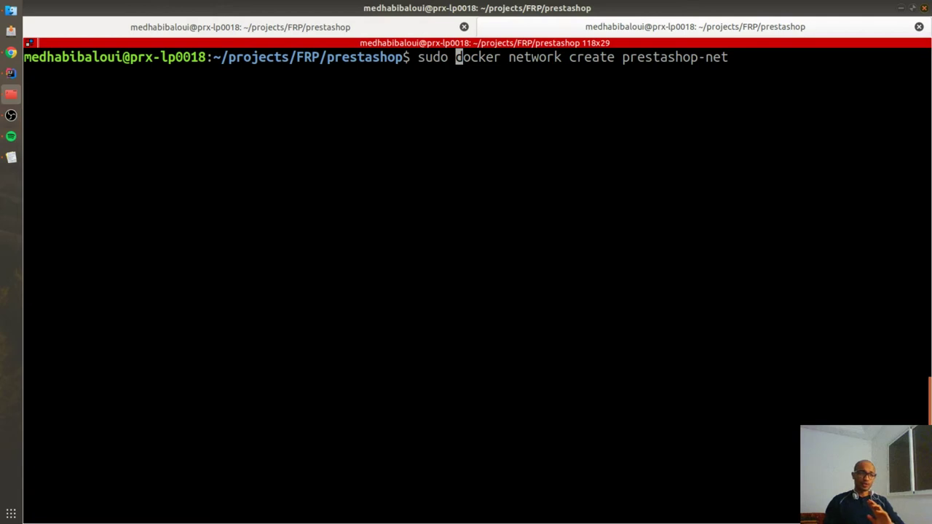
pyautogui.press('Return')
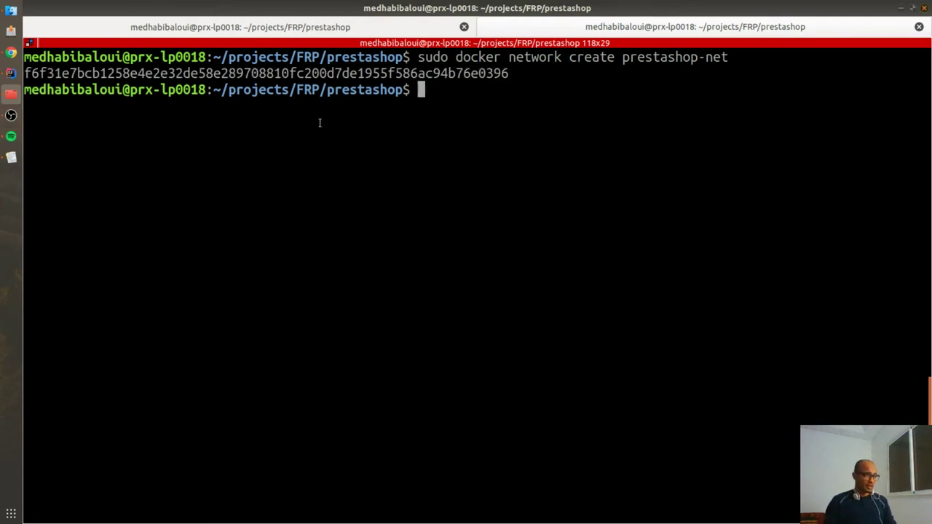
pyautogui.hotkey('alt', 'Tab')
pyautogui.moveTo(231, 368); pyautogui.dragTo(749, 371)
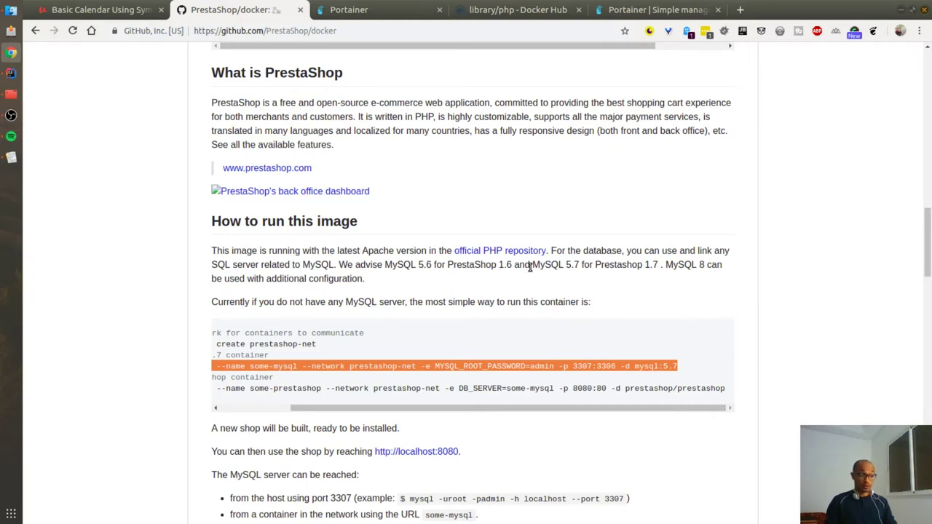
# Step: Run the some-mysql mysql:5.7 container on prestashop-net, retrying with sudo after permission denied
pyautogui.moveTo(530, 265); pyautogui.dragTo(657, 269)
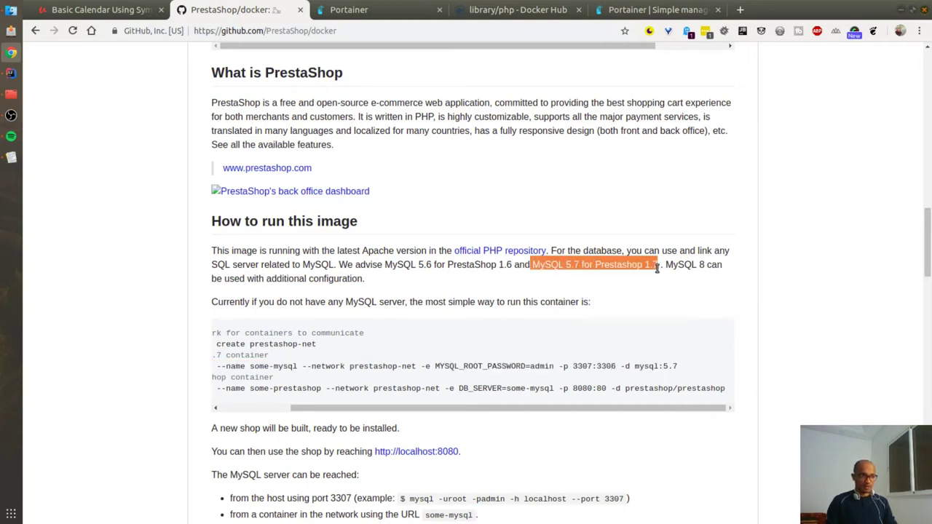
pyautogui.hotkey('alt', 'Tab')
pyautogui.rightClick(501, 225)
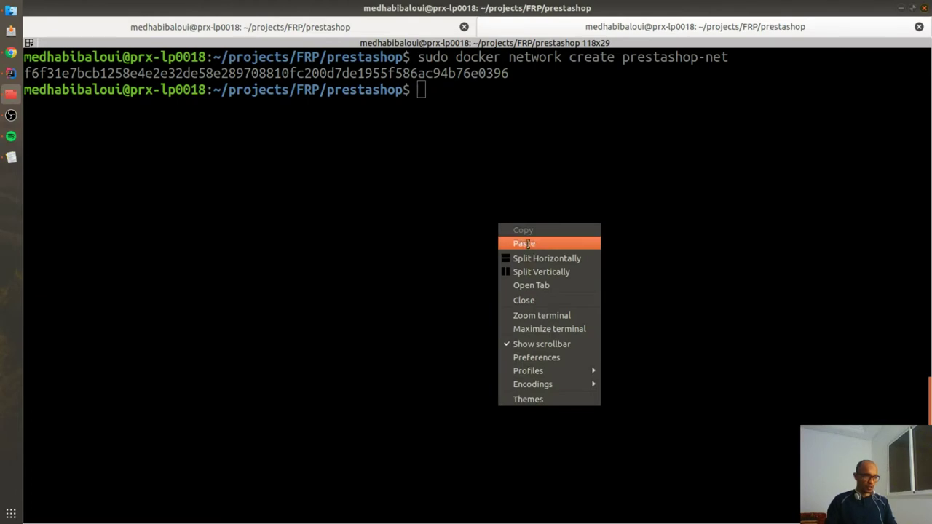
pyautogui.click(524, 243)
pyautogui.press('Return')
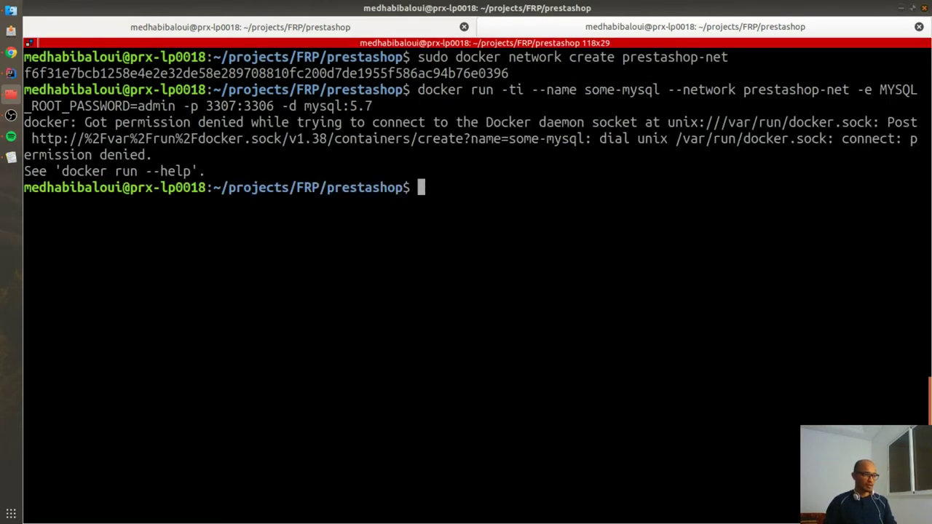
pyautogui.press('Up')
pyautogui.hotkey('ctrl', 'Left')
pyautogui.hotkey('ctrl', 'Left')
pyautogui.hotkey('ctrl', 'Left')
pyautogui.hotkey('ctrl', 'Left')
pyautogui.hotkey('ctrl', 'Left')
pyautogui.hotkey('ctrl', 'Left')
pyautogui.hotkey('ctrl', 'Left')
pyautogui.hotkey('ctrl', 'Left')
pyautogui.hotkey('ctrl', 'Left')
pyautogui.hotkey('ctrl', 'Left')
pyautogui.hotkey('ctrl', 'Left')
pyautogui.hotkey('ctrl', 'Left')
pyautogui.hotkey('ctrl', 'Left')
pyautogui.hotkey('ctrl', 'Left')
pyautogui.hotkey('ctrl', 'Left')
pyautogui.hotkey('ctrl', 'Left')
pyautogui.hotkey('ctrl', 'Left')
pyautogui.hotkey('ctrl', 'Left')
pyautogui.hotkey('ctrl', 'Left')
pyautogui.hotkey('ctrl', 'Left')
pyautogui.write('sudo')
pyautogui.press('Return')
pyautogui.hotkey('ctrl', 'l')
# Step: Select the PrestaShop container docker run command in the Chrome docs
pyautogui.hotkey('alt', 'Tab')
pyautogui.moveTo(350, 409); pyautogui.dragTo(269, 412)
pyautogui.moveTo(230, 388); pyautogui.dragTo(731, 398)
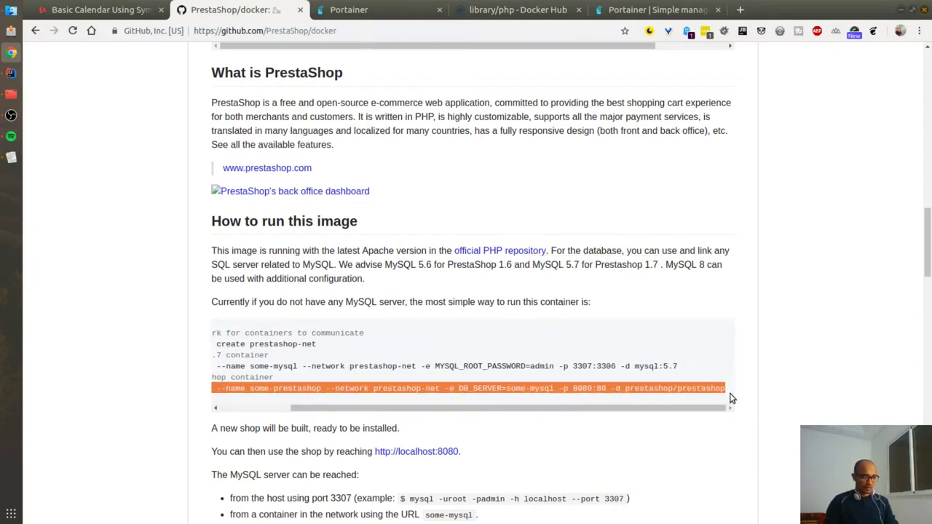
pyautogui.hotkey('alt', 'Tab')
# Step: Paste the some-prestashop docker run command, prefix it with sudo, and make room before --network
pyautogui.rightClick(335, 137)
pyautogui.click(378, 157)
pyautogui.hotkey('ctrl', 'Left')
pyautogui.hotkey('ctrl', 'Left')
pyautogui.hotkey('ctrl', 'Left')
pyautogui.hotkey('ctrl', 'Left')
pyautogui.hotkey('ctrl', 'Left')
pyautogui.hotkey('ctrl', 'Left')
pyautogui.hotkey('ctrl', 'Left')
pyautogui.hotkey('ctrl', 'Left')
pyautogui.hotkey('ctrl', 'Left')
pyautogui.hotkey('ctrl', 'Left')
pyautogui.hotkey('ctrl', 'Left')
pyautogui.hotkey('ctrl', 'Left')
pyautogui.hotkey('ctrl', 'Left')
pyautogui.hotkey('ctrl', 'Left')
pyautogui.hotkey('ctrl', 'Left')
pyautogui.hotkey('ctrl', 'Left')
pyautogui.hotkey('ctrl', 'Left')
pyautogui.hotkey('ctrl', 'Left')
pyautogui.hotkey('ctrl', 'Left')
pyautogui.hotkey('ctrl', 'Left')
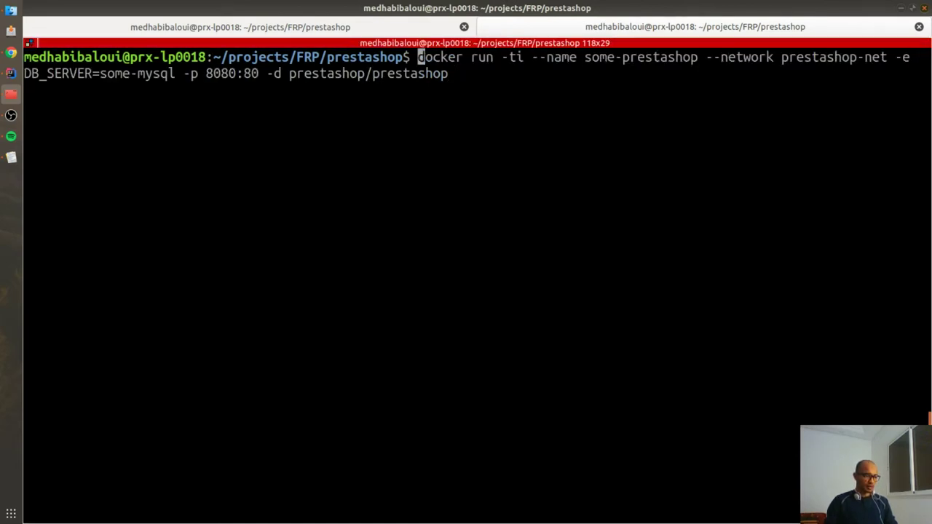
pyautogui.write('sudo')
pyautogui.hotkey('ctrl', 'Right')
pyautogui.hotkey('ctrl', 'Right')
pyautogui.hotkey('ctrl', 'Right')
pyautogui.hotkey('ctrl', 'Right')
pyautogui.hotkey('ctrl', 'Right')
pyautogui.hotkey('ctrl', 'Right')
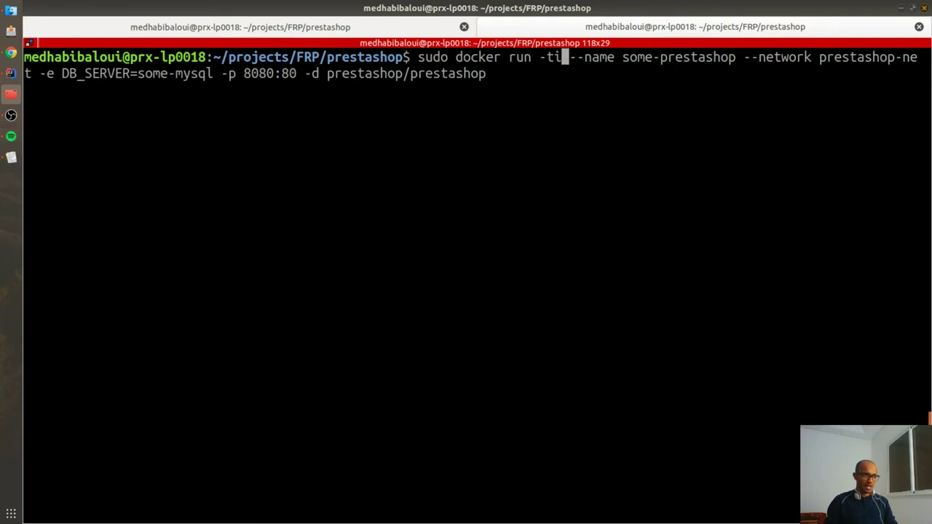
pyautogui.hotkey('ctrl', 'Left')
pyautogui.hotkey('ctrl', 'Left')
pyautogui.hotkey('ctrl', 'Right')
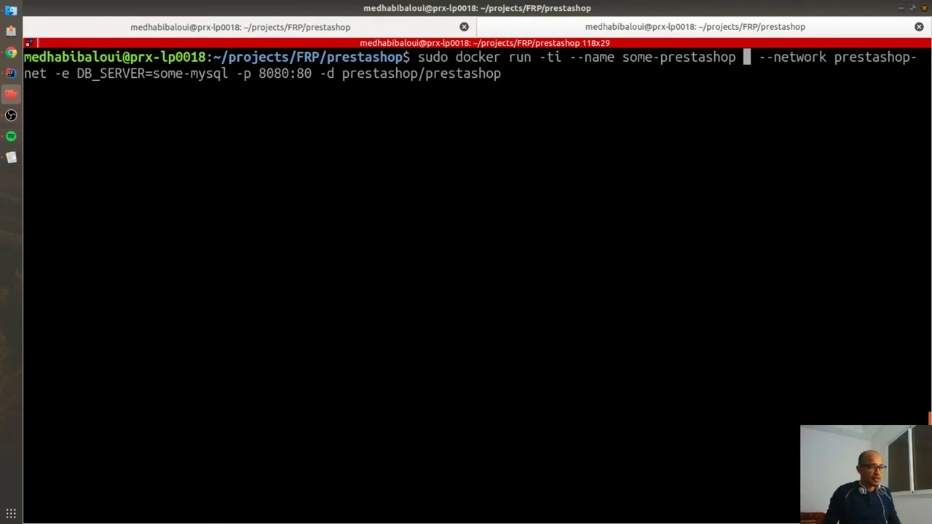
# Step: Add -v $(pwd) after --name some-prestashop, correcting the mistyped characters
pyautogui.write('-v $')
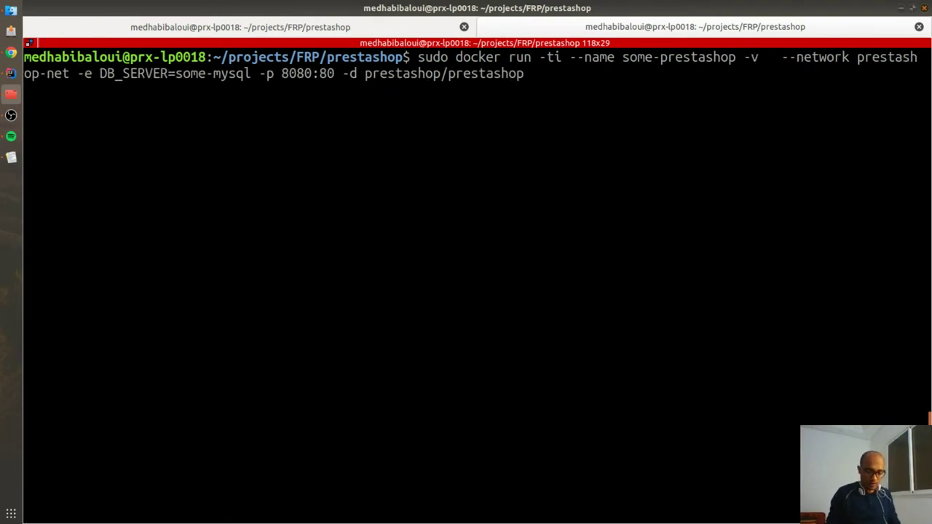
pyautogui.write('()')
pyautogui.press('BackSpace')
pyautogui.press('BackSpace')
pyautogui.write('-)')
pyautogui.press('BackSpace')
pyautogui.write(')')
pyautogui.press('Left')
pyautogui.press('BackSpace')
pyautogui.write('(')
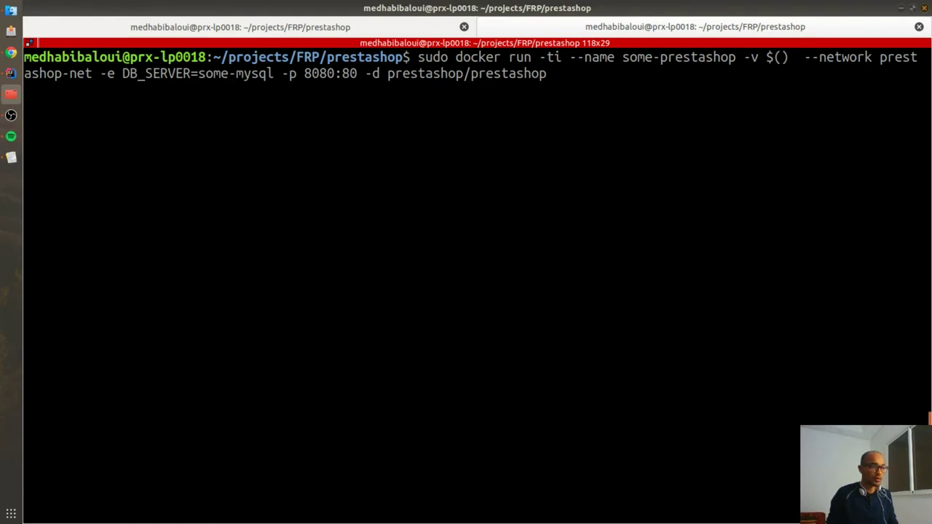
pyautogui.write('p')
pyautogui.press('BackSpace')
pyautogui.press('Right')
pyautogui.write('pwd')
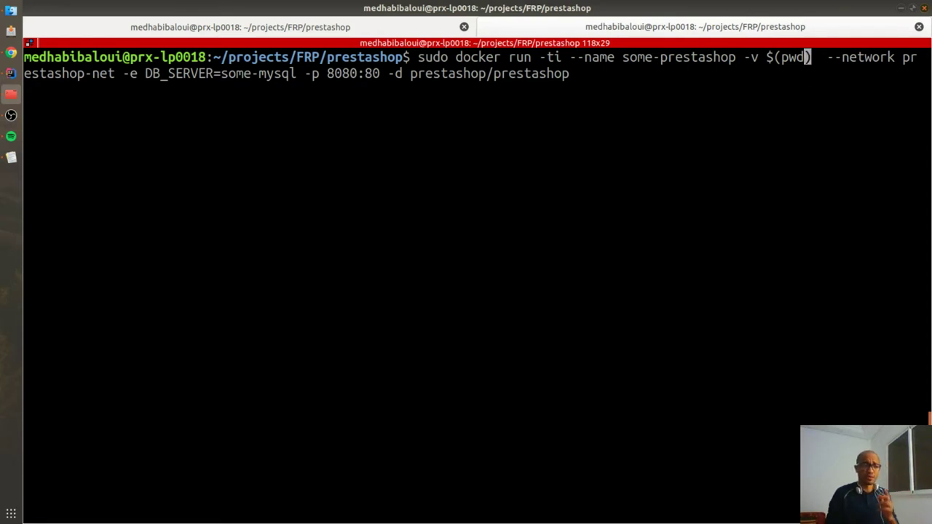
# Step: Complete the mount as $(pwd):/var/www/html and run the PrestaShop container
pyautogui.press('Right')
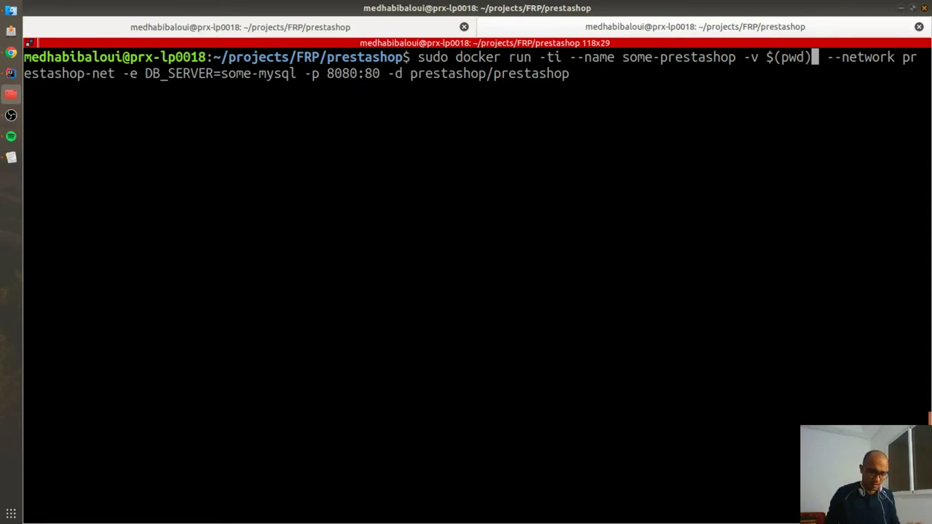
pyautogui.write(';')
pyautogui.press('BackSpace')
pyautogui.write(':/')
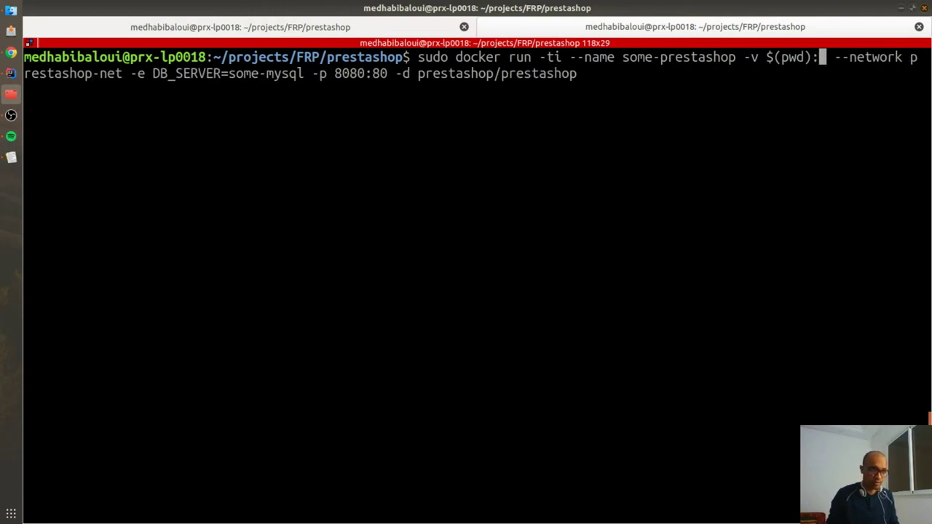
pyautogui.write('var/html')
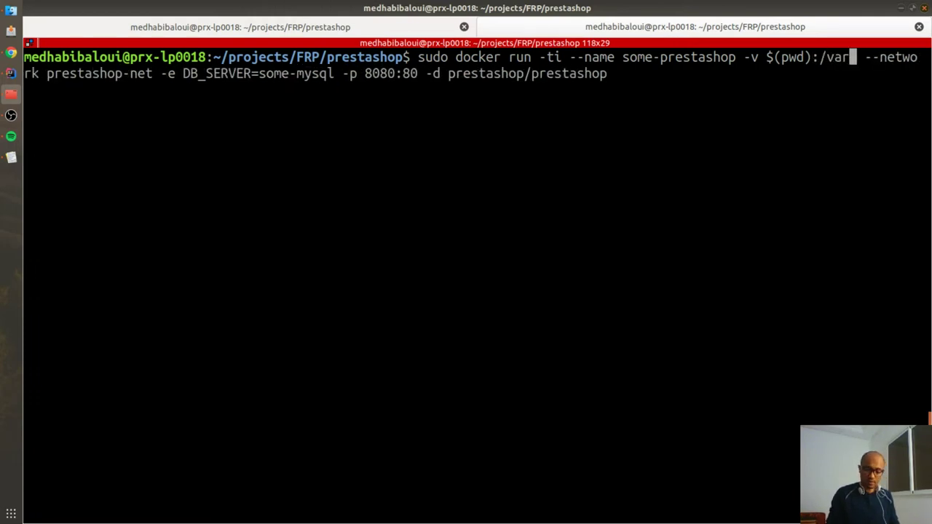
pyautogui.write('/')
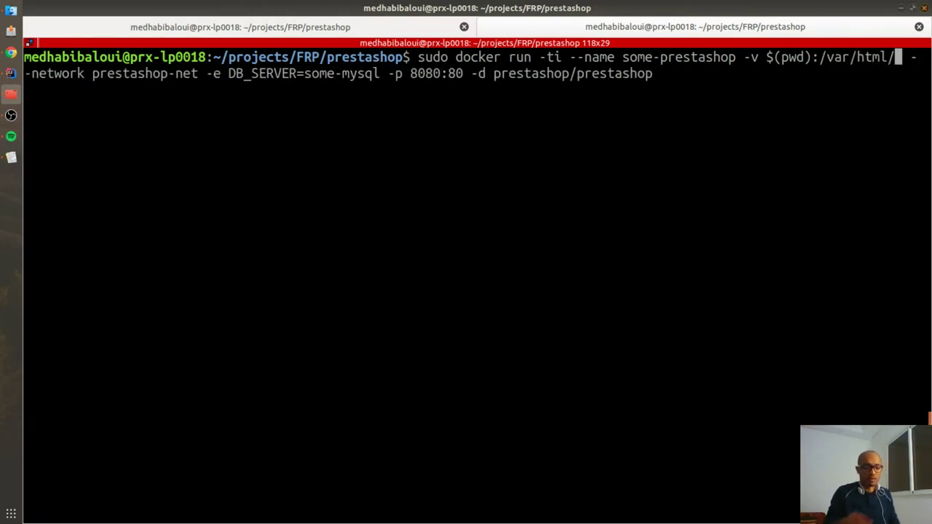
pyautogui.write('www')
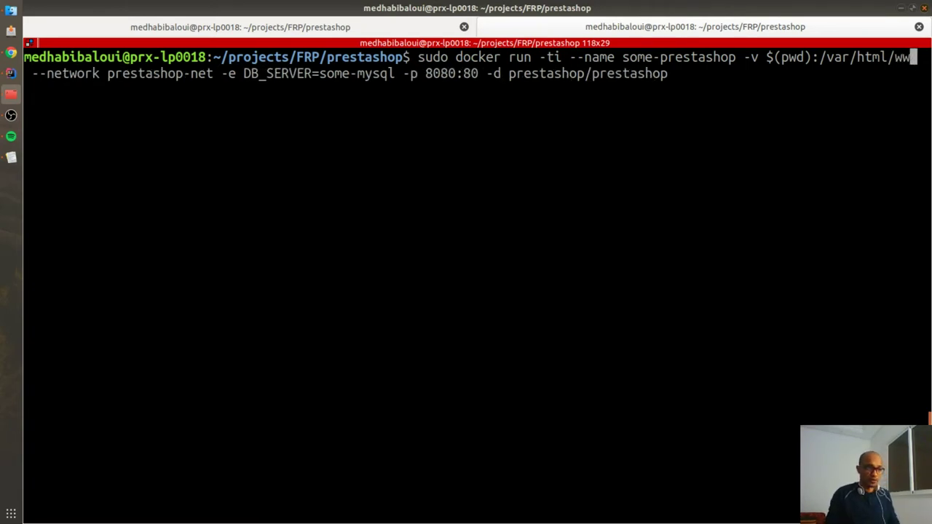
pyautogui.press('BackSpace')
pyautogui.press('BackSpace')
pyautogui.press('BackSpace')
pyautogui.press('BackSpace')
pyautogui.press('BackSpace')
pyautogui.press('BackSpace')
pyautogui.press('BackSpace')
pyautogui.press('BackSpace')
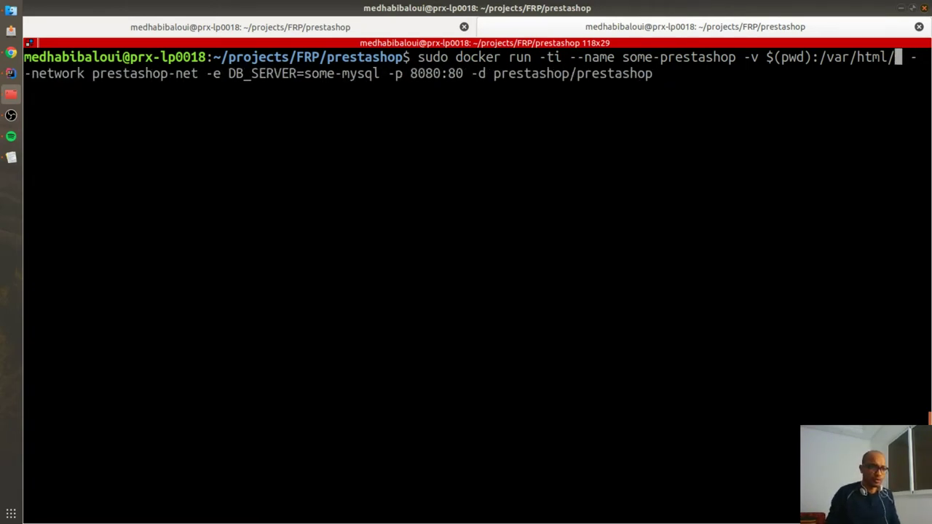
pyautogui.write('www/html')
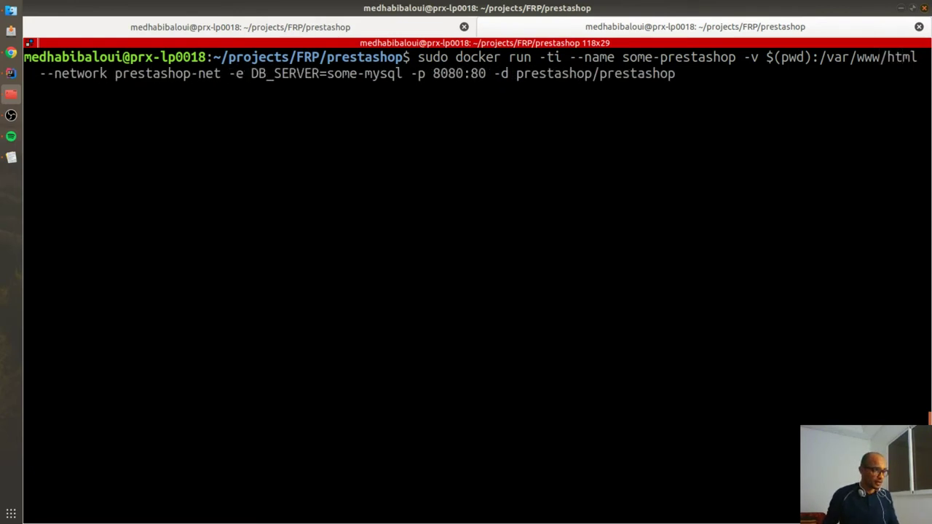
pyautogui.press('Return')
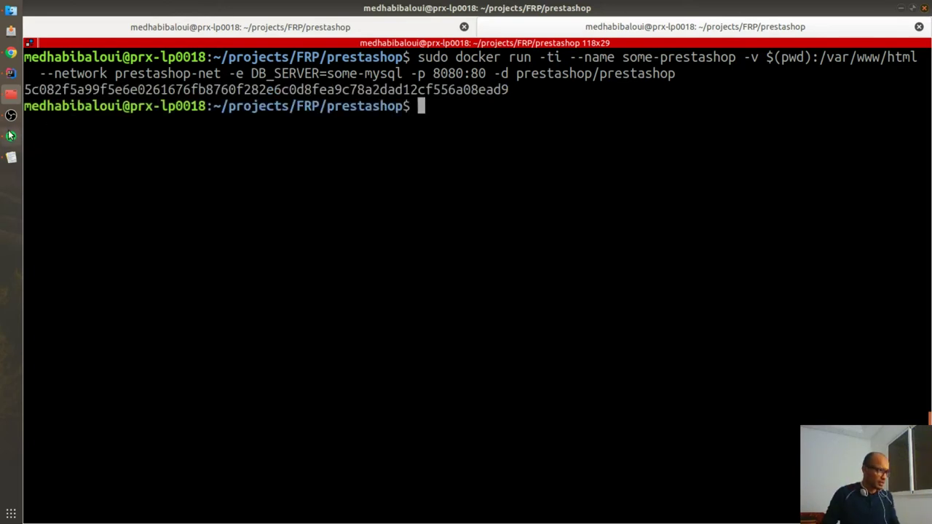
# Step: Select the 8080:80 port mapping, then type 'local' into a new Chrome tab's address bar
pyautogui.click(10, 55)
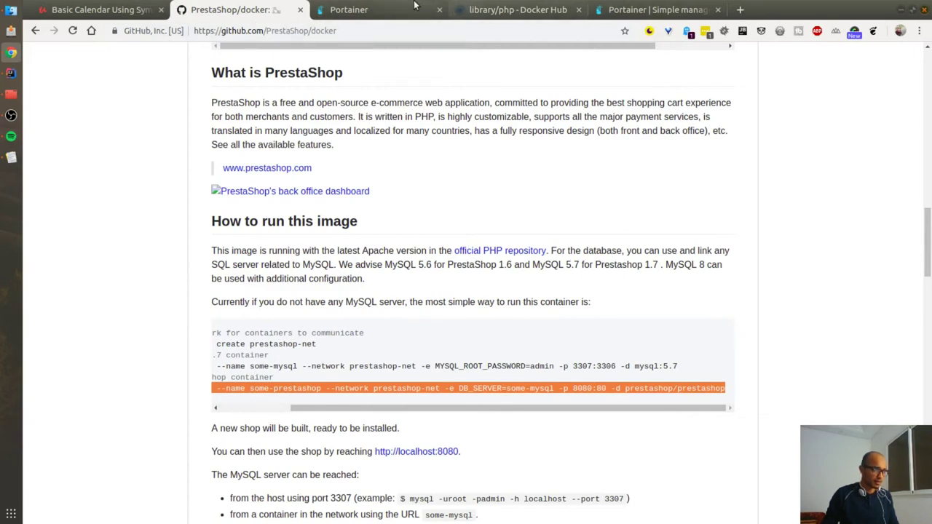
pyautogui.hotkey('alt', 'Tab')
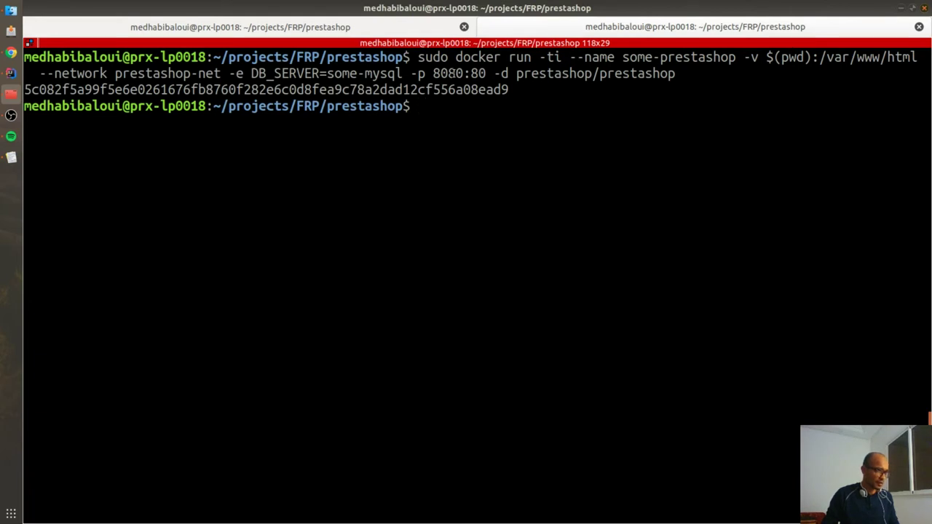
pyautogui.doubleClick(436, 73)
pyautogui.hotkey('alt', 'Tab')
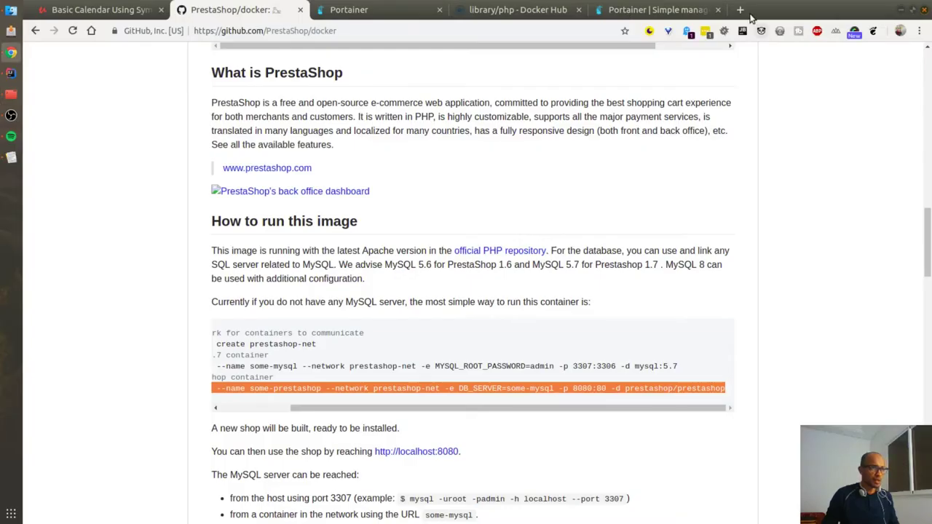
pyautogui.click(741, 10)
pyautogui.write('local')
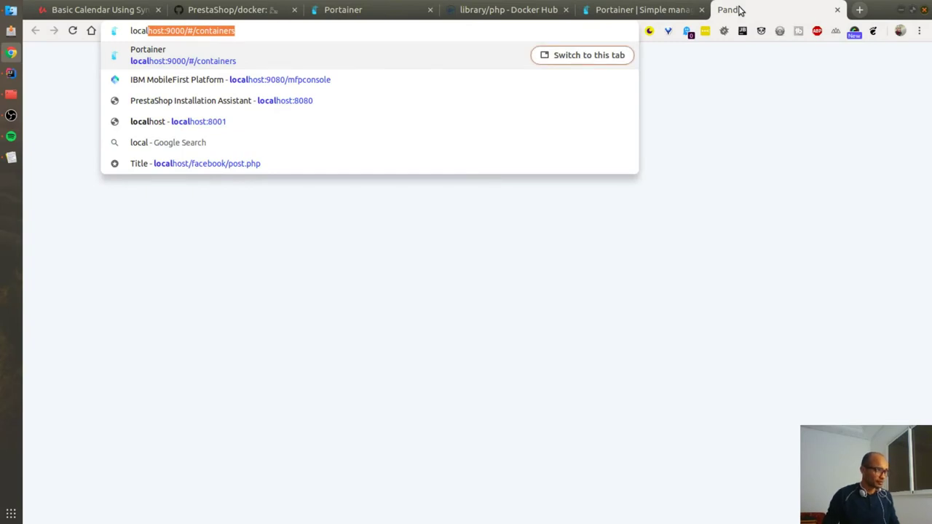
# Step: Load localhost:8080 and select the unknown database name prestashopDocker in the error
pyautogui.press('Right')
pyautogui.hotkey('ctrl', 'BackSpace')
pyautogui.hotkey('ctrl', 'BackSpace')
pyautogui.hotkey('ctrl', 'BackSpace')
pyautogui.hotkey('ctrl', 'BackSpace')
pyautogui.write(':8080')
pyautogui.press('Return')
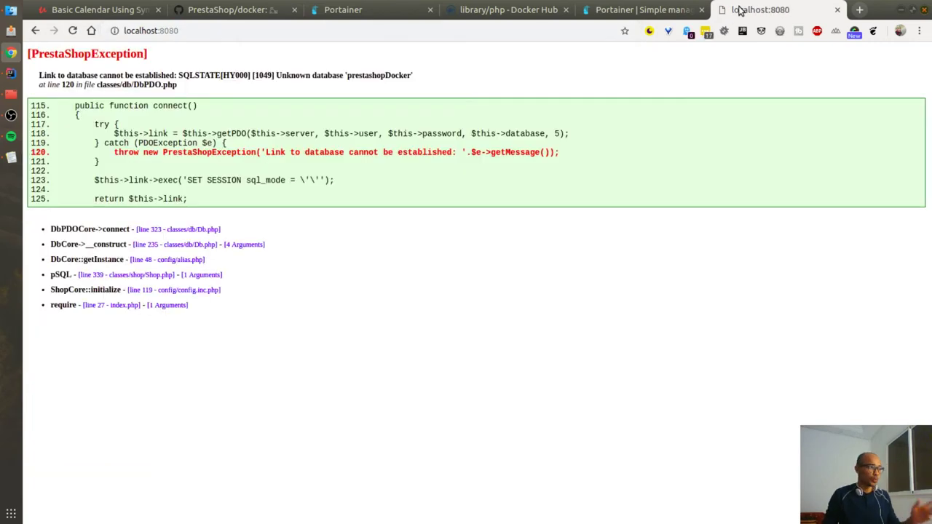
pyautogui.moveTo(45, 76); pyautogui.dragTo(242, 75)
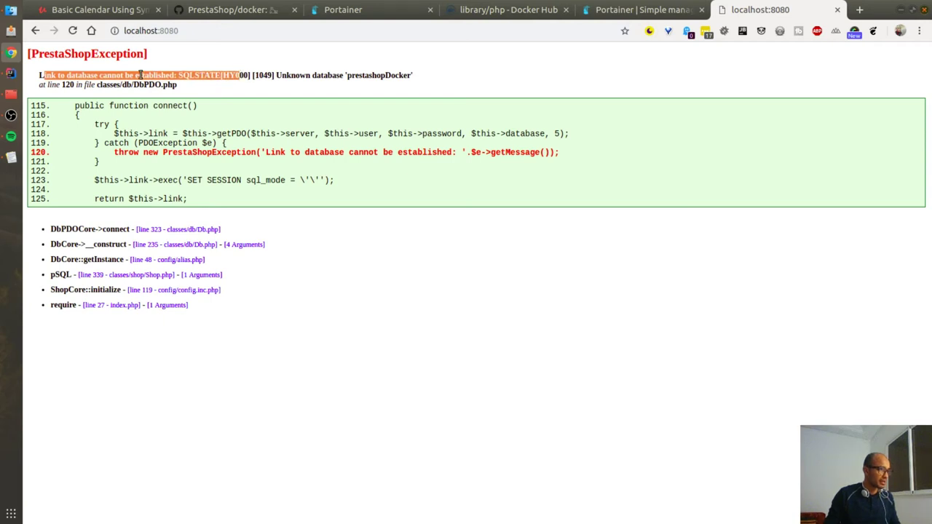
pyautogui.doubleClick(373, 75)
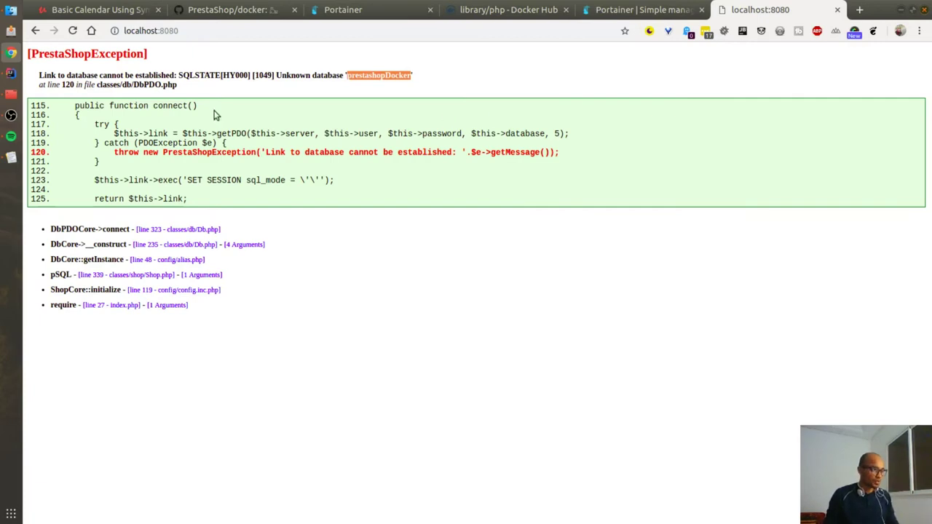
# Step: Change database_name in parameters.php to 'prestashop'
pyautogui.click(11, 73)
pyautogui.click(498, 162)
pyautogui.hotkey('ctrl', 'z')
pyautogui.hotkey('ctrl', 'z')
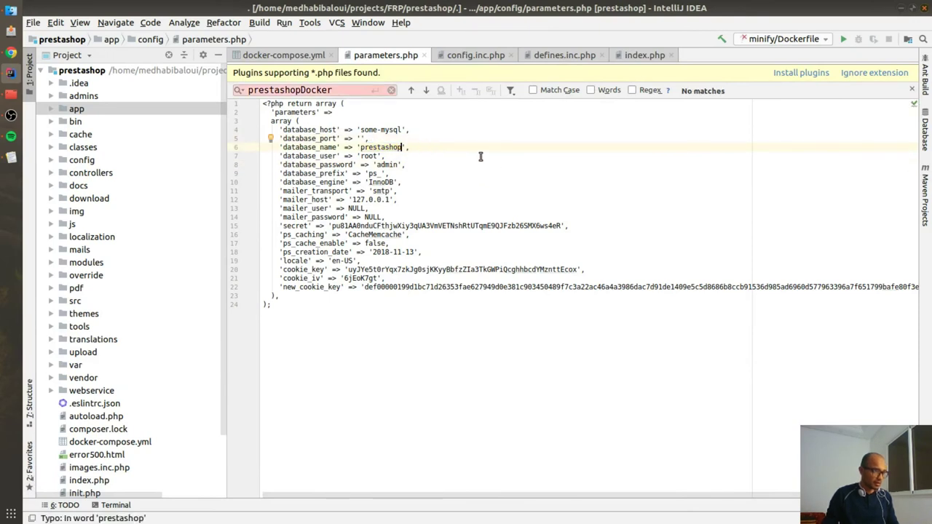
pyautogui.hotkey('alt', 'Tab')
pyautogui.press('F5')
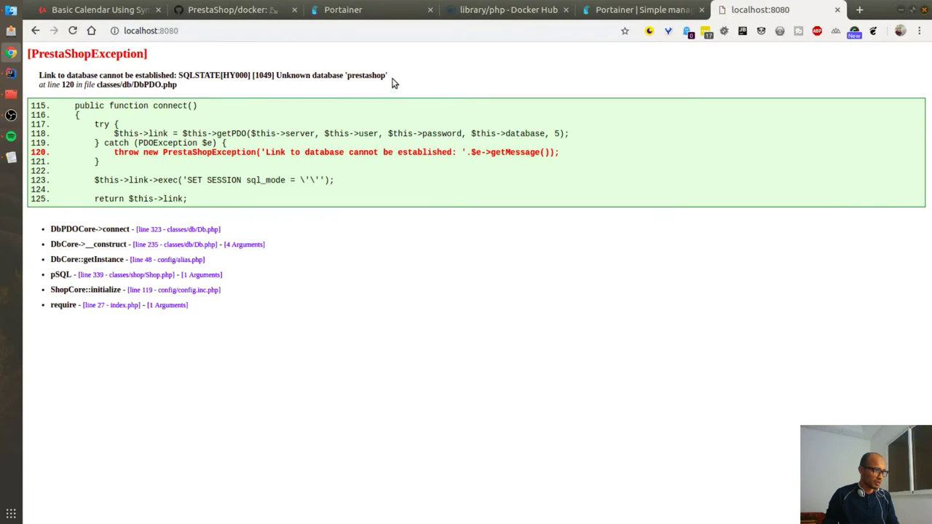
pyautogui.moveTo(387, 77); pyautogui.dragTo(253, 91)
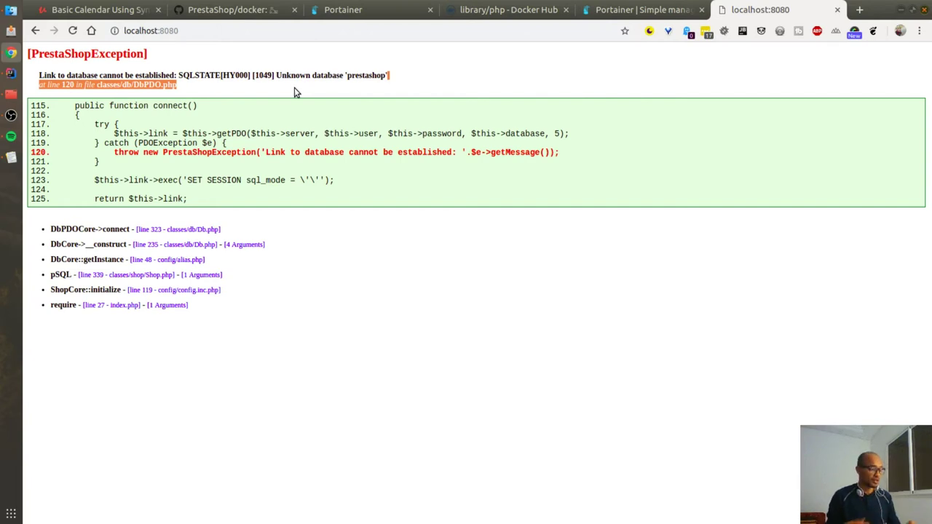
pyautogui.hotkey('alt', 'Tab')
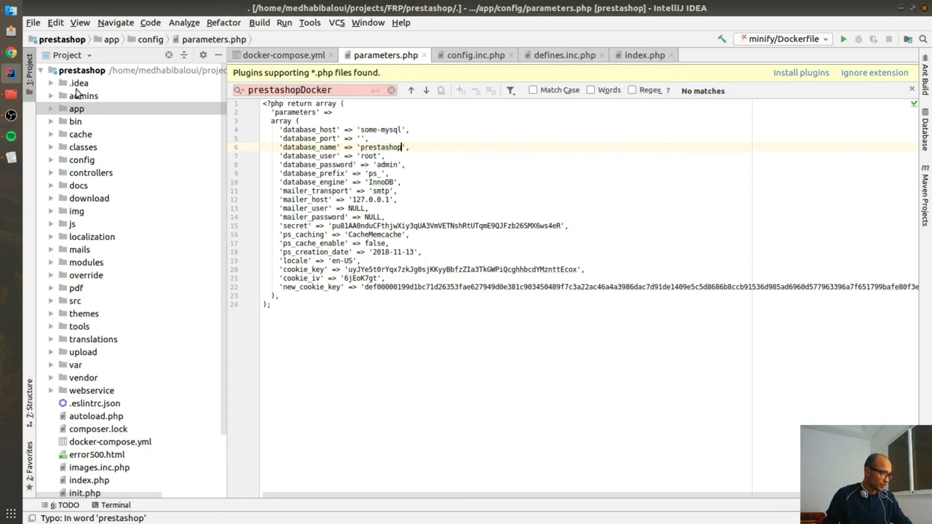
# Step: Search Downloads for 'pres' and open prestashop_1.7.4.4.zip
pyautogui.click(11, 10)
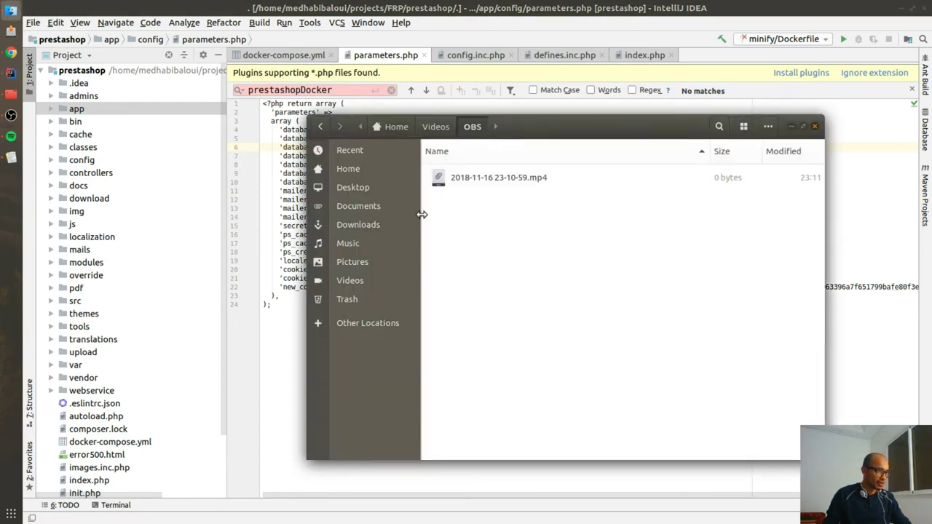
pyautogui.click(412, 226)
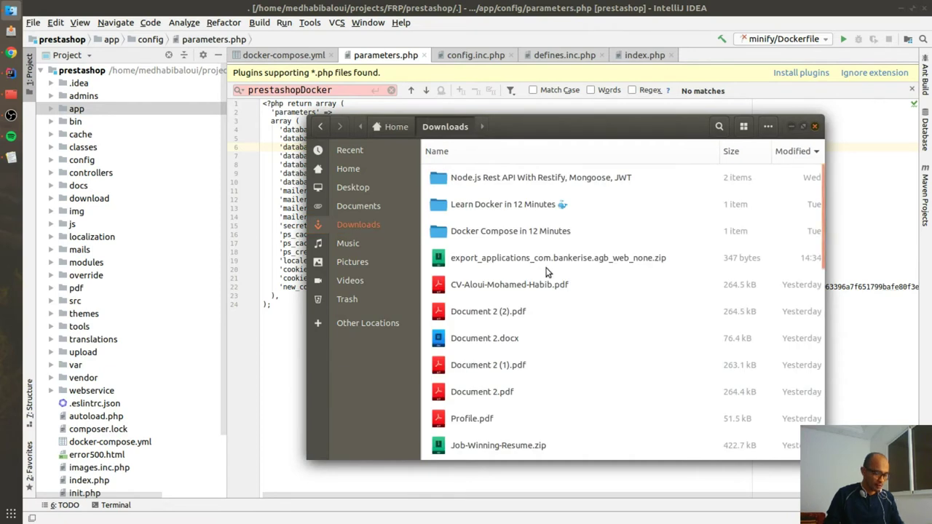
pyautogui.write('pews')
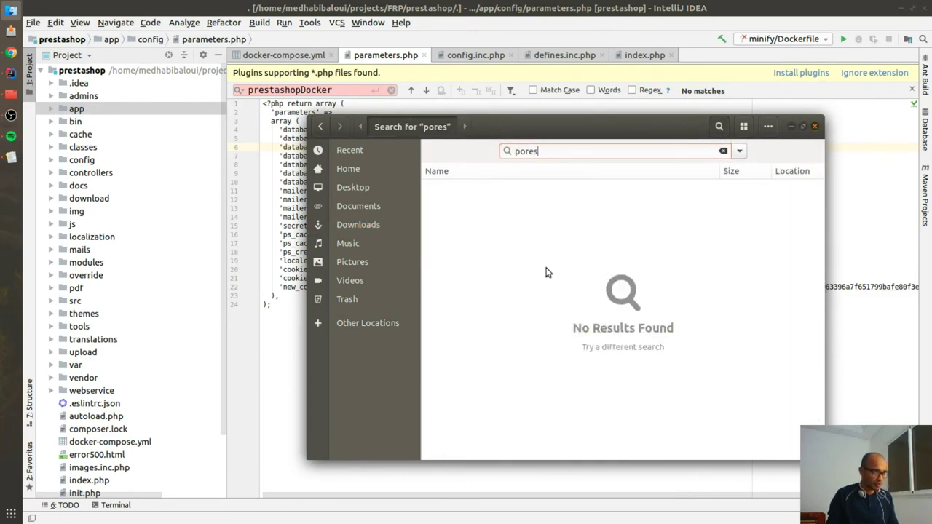
pyautogui.press('BackSpace')
pyautogui.press('BackSpace')
pyautogui.press('BackSpace')
pyautogui.press('BackSpace')
pyautogui.write('pres')
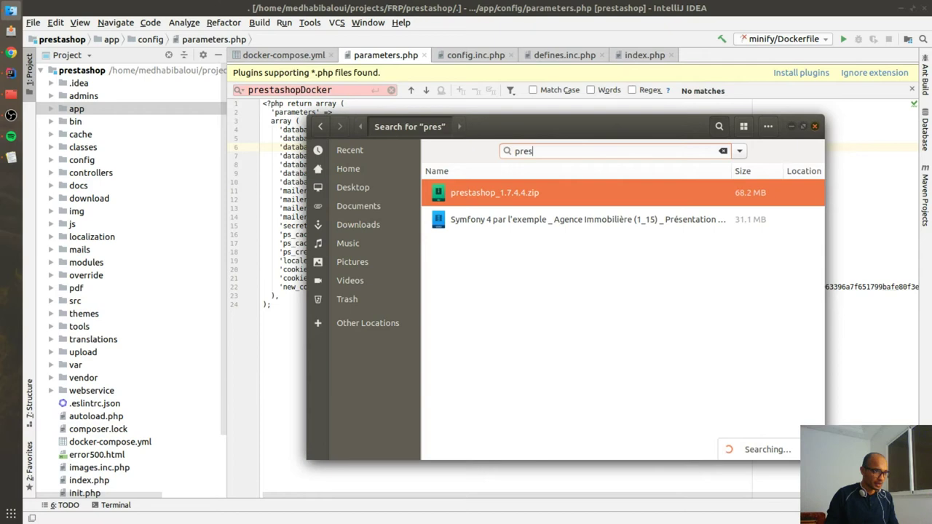
pyautogui.press('Return')
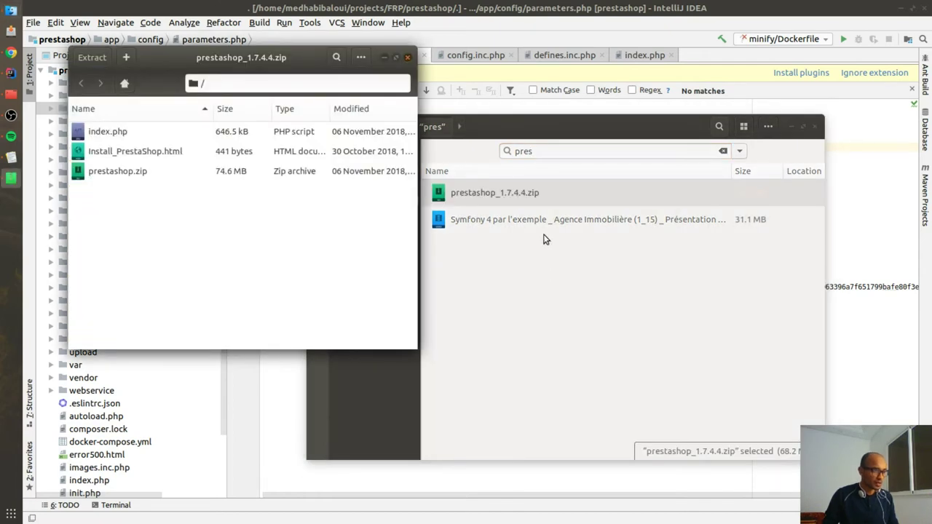
# Step: Rearrange the archive windows and open the inner prestashop.zip
pyautogui.moveTo(539, 136); pyautogui.dragTo(804, 188)
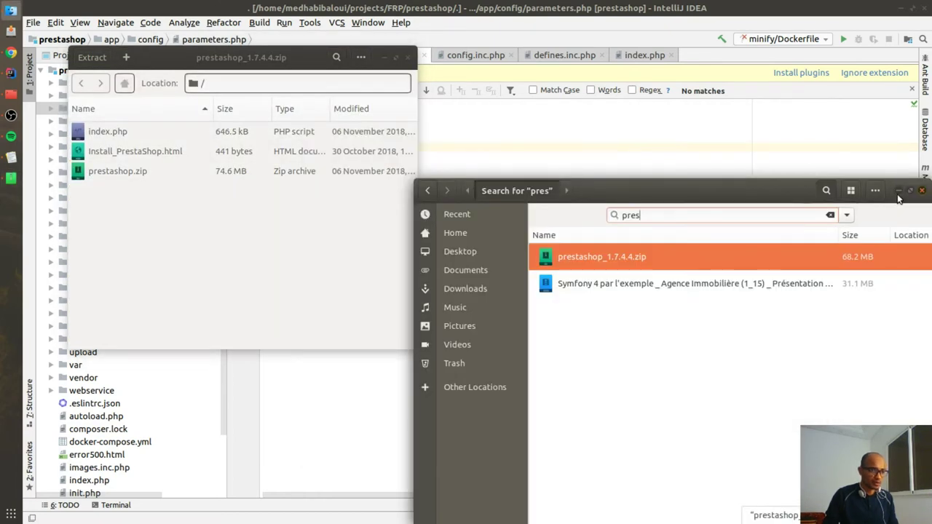
pyautogui.click(898, 191)
pyautogui.moveTo(204, 57); pyautogui.dragTo(607, 105)
pyautogui.doubleClick(608, 106)
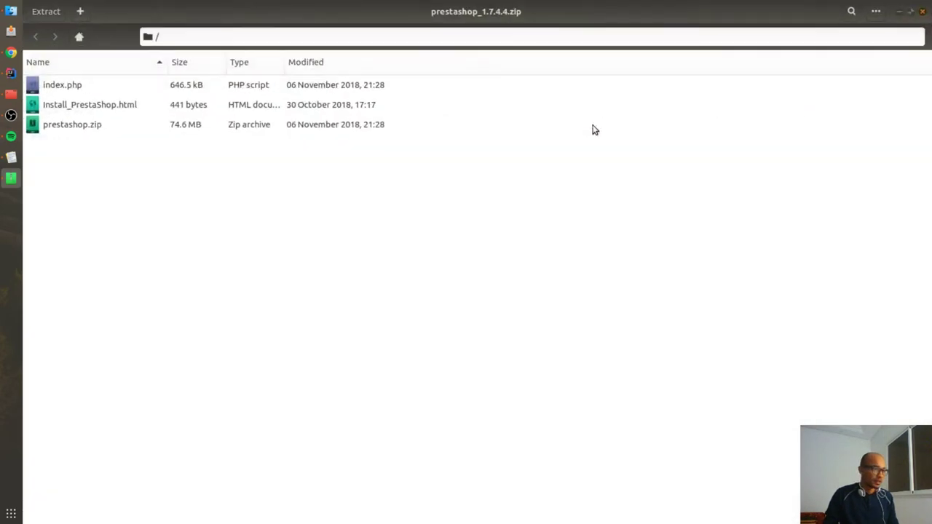
pyautogui.press('super+Down')
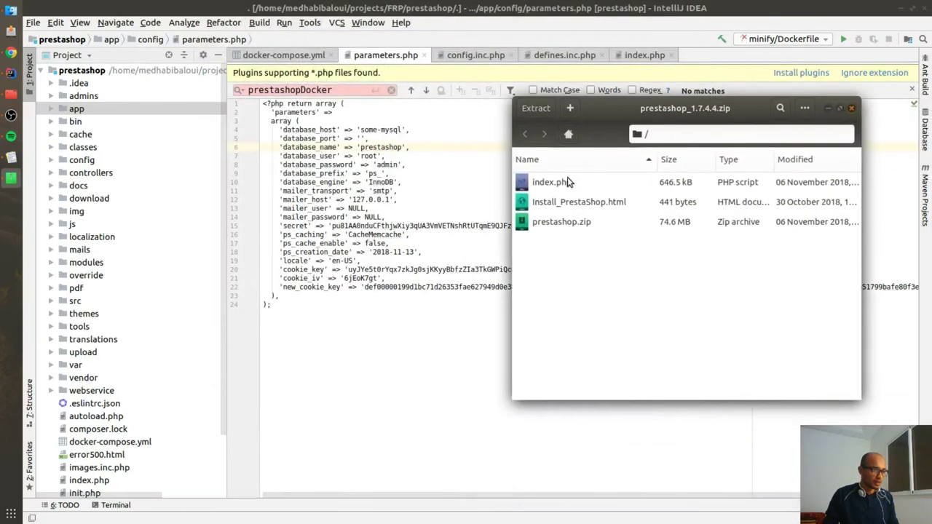
pyautogui.doubleClick(576, 222)
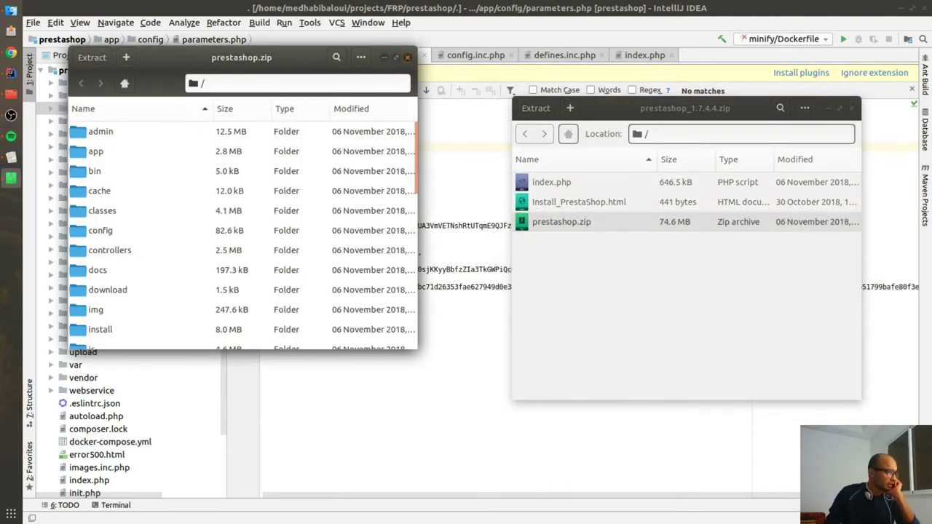
pyautogui.moveTo(181, 58); pyautogui.dragTo(286, 61)
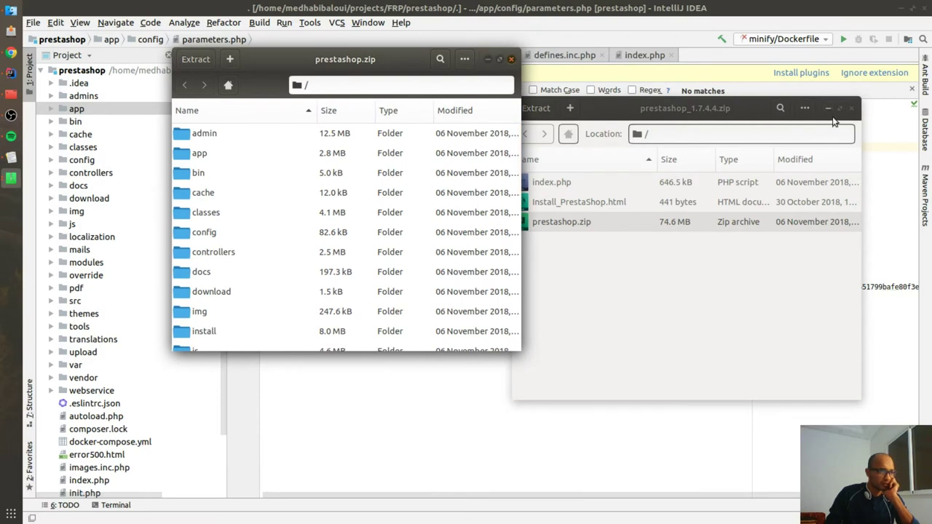
# Step: Minimize the outer archive and navigate Files from Home to the projects/FRP/prestashop folder
pyautogui.click(828, 108)
pyautogui.moveTo(375, 66); pyautogui.dragTo(517, 64)
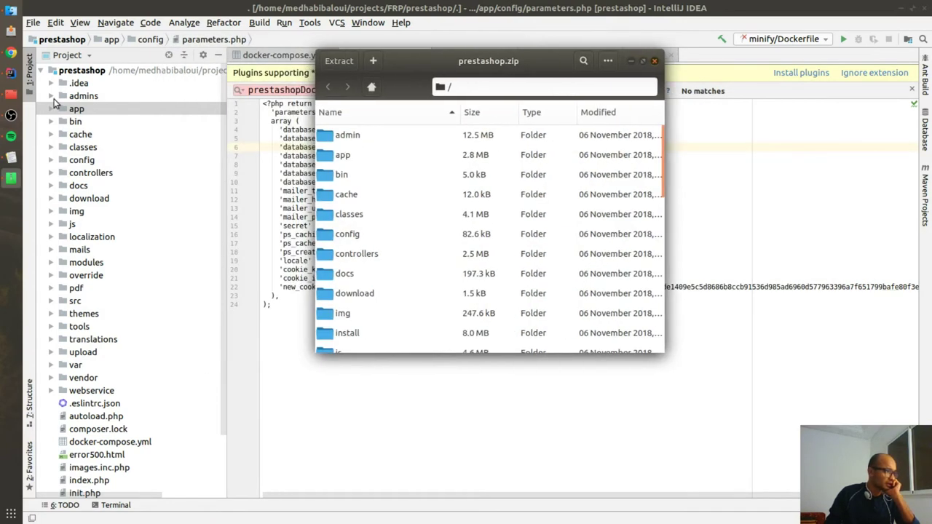
pyautogui.click(11, 31)
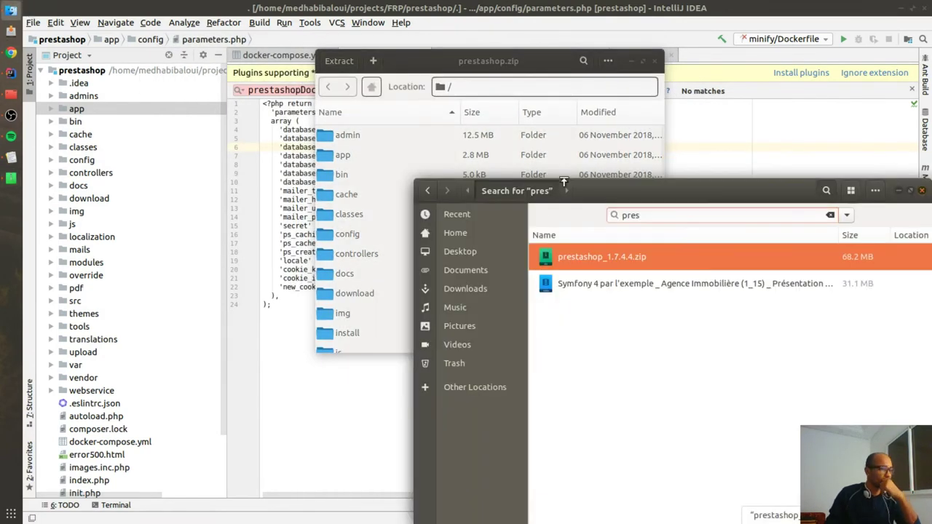
pyautogui.press('Escape')
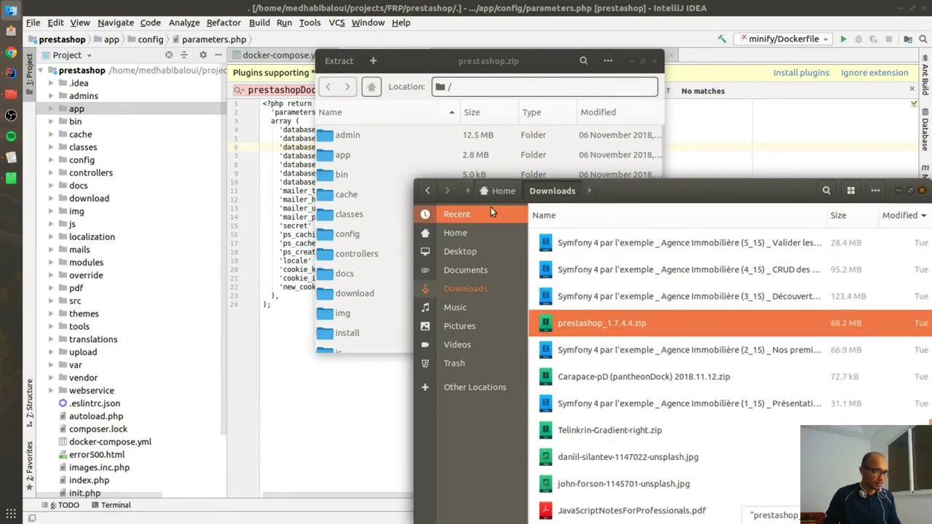
pyautogui.click(426, 192)
pyautogui.click(426, 193)
pyautogui.click(426, 192)
pyautogui.click(426, 191)
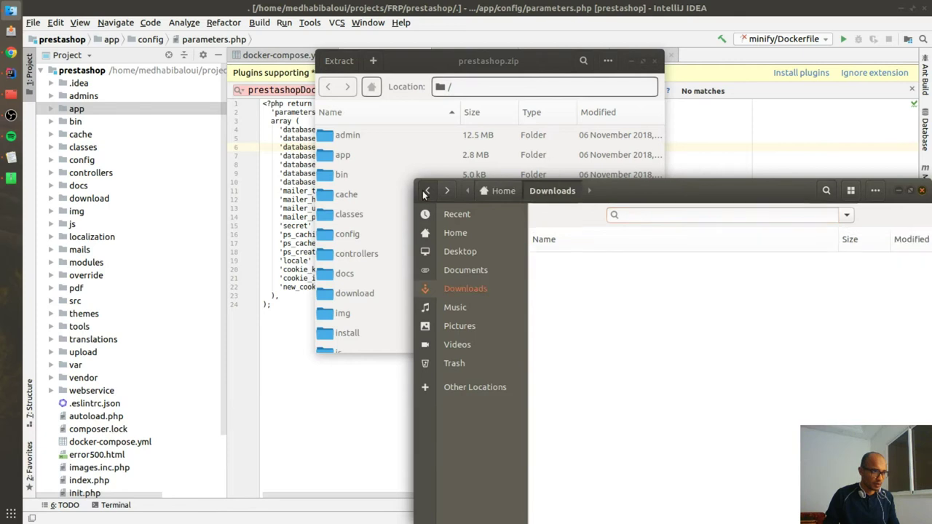
pyautogui.click(455, 233)
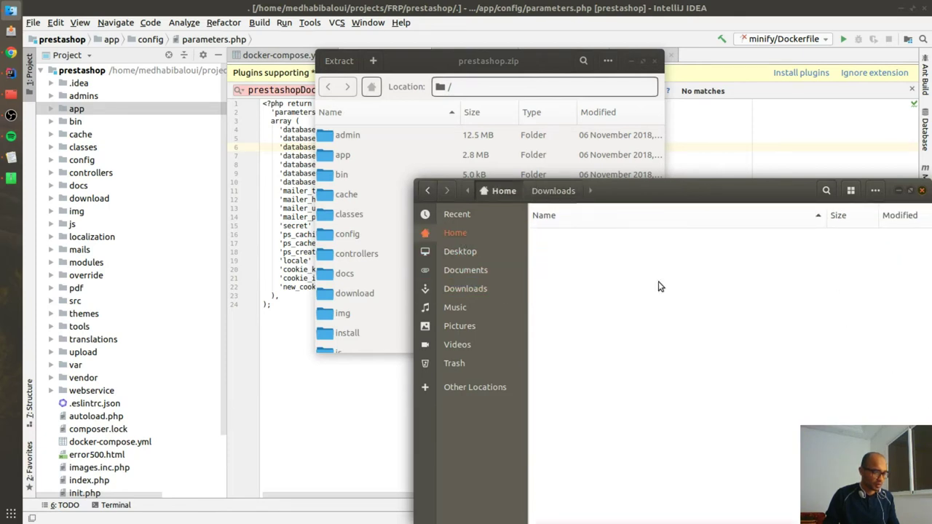
pyautogui.write('pro')
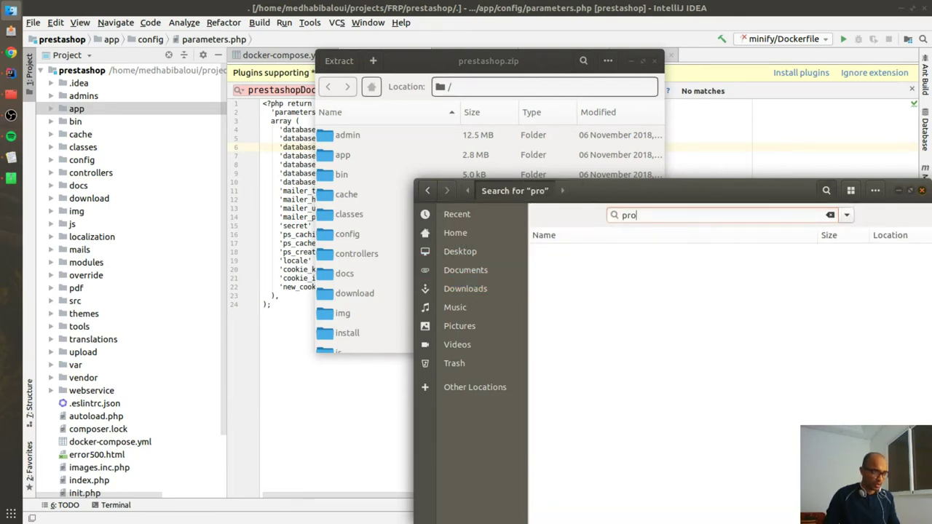
pyautogui.write('jects')
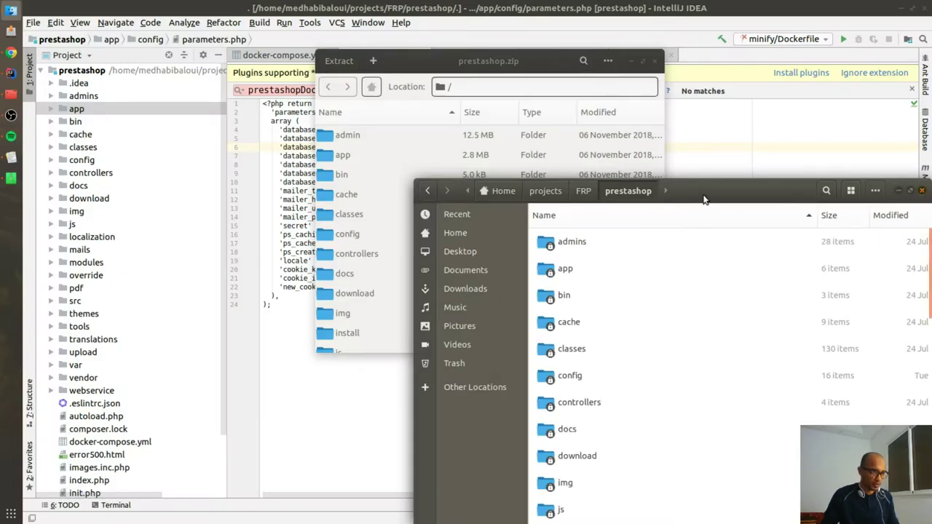
pyautogui.moveTo(703, 197); pyautogui.dragTo(709, 129)
# Step: Place the prestashop.zip and project folder windows side by side and browse the project listing
pyautogui.click(348, 70)
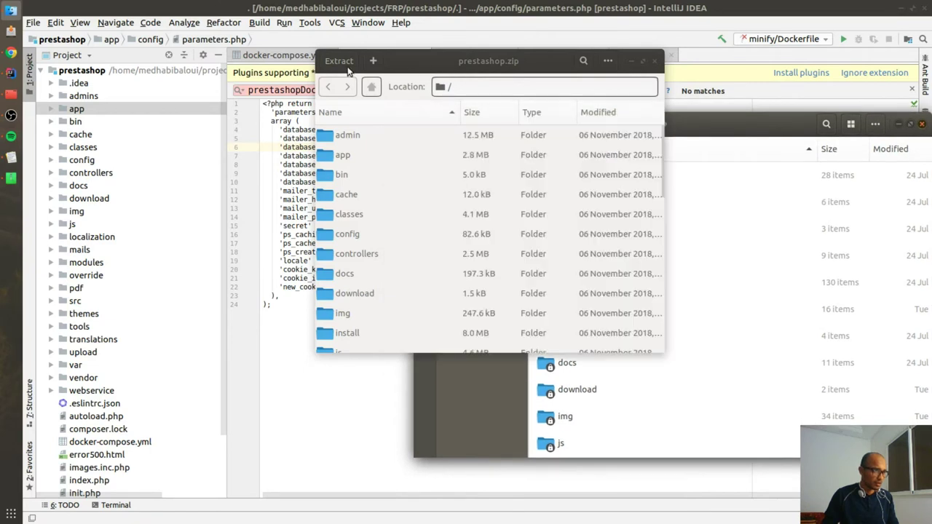
pyautogui.moveTo(348, 70); pyautogui.dragTo(310, 64)
pyautogui.moveTo(726, 136); pyautogui.dragTo(726, 94)
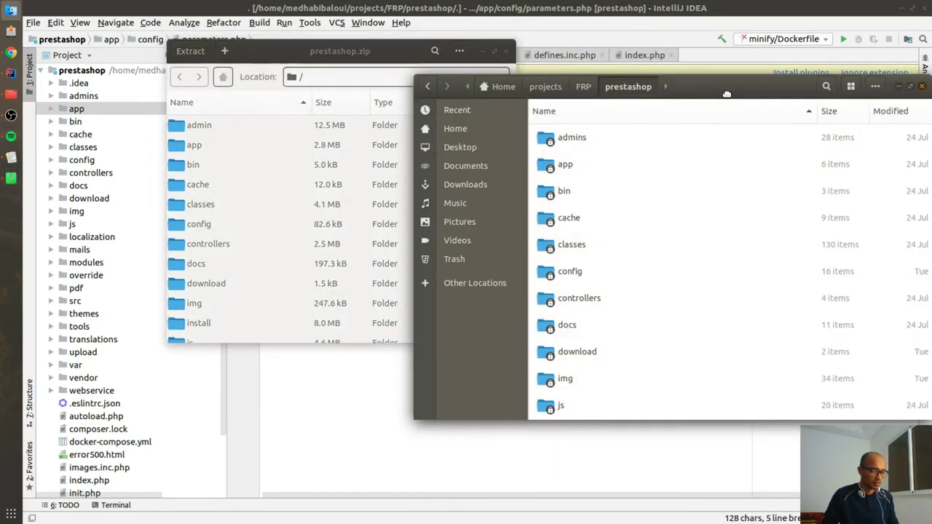
pyautogui.scroll(-10, 618, 262)
pyautogui.scroll(-3, 618, 292)
pyautogui.scroll(5, 635, 270)
pyautogui.scroll(-3, 639, 270)
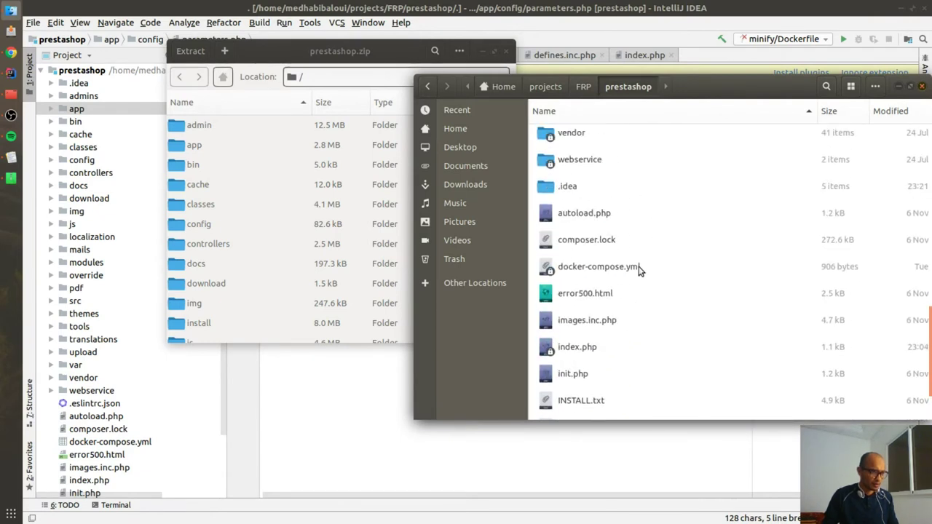
pyautogui.scroll(-2, 639, 270)
pyautogui.scroll(10, 640, 272)
pyautogui.scroll(2, 639, 272)
# Step: Find the install folder in prestashop.zip with 'inst' and drag it into the project folder
pyautogui.click(218, 204)
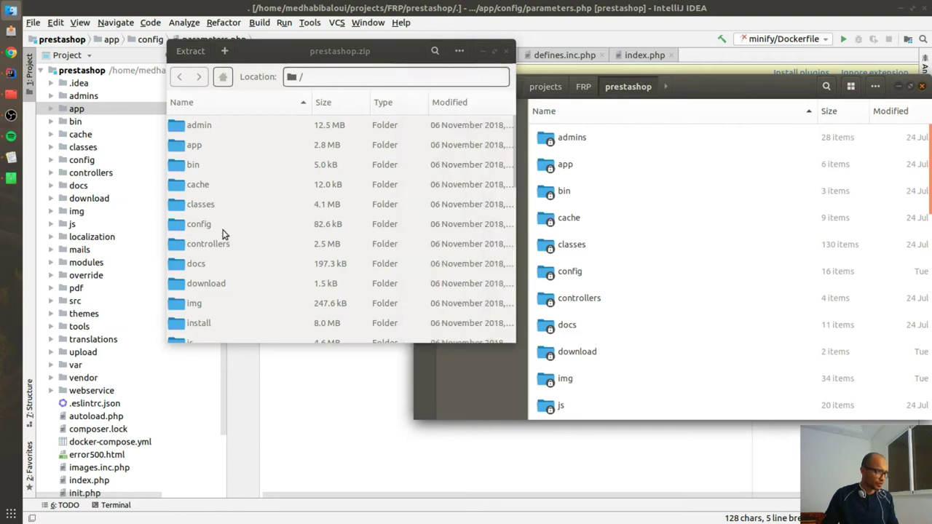
pyautogui.hotkey('ctrl', 'f')
pyautogui.write('inst')
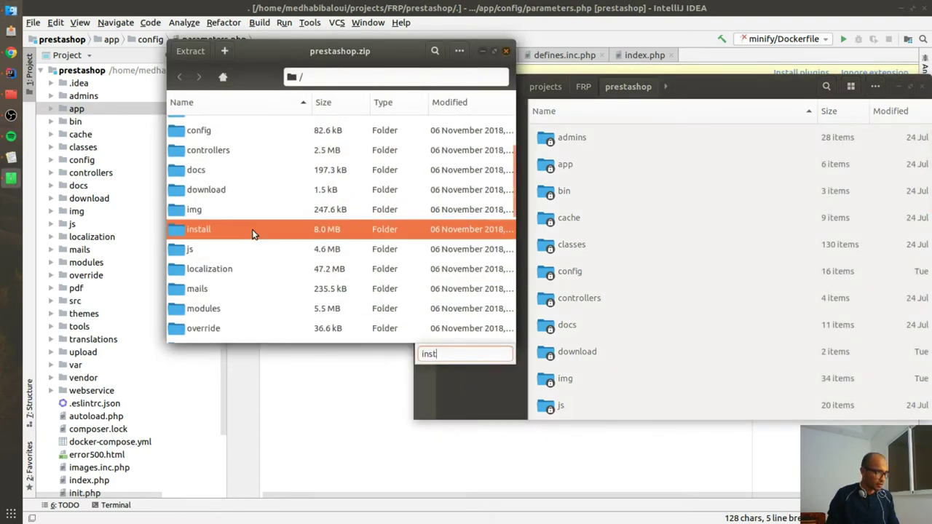
pyautogui.click(746, 234)
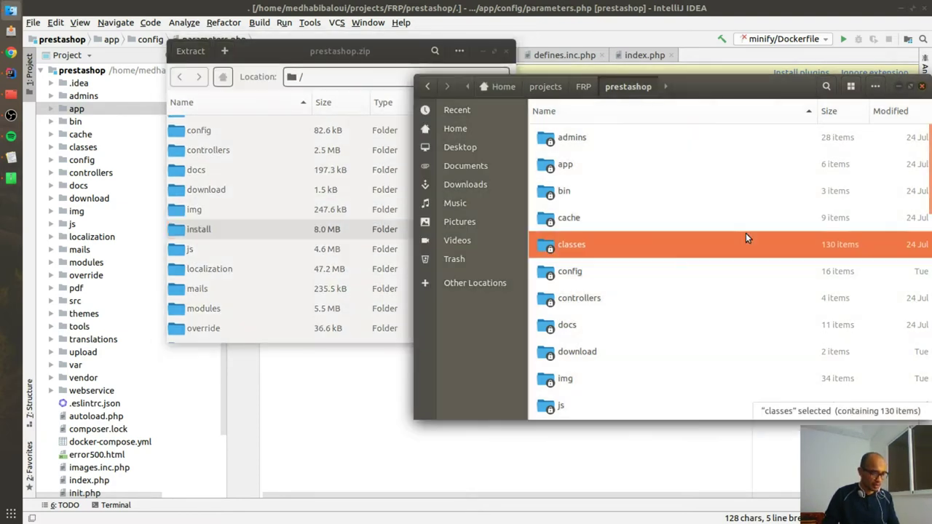
pyautogui.moveTo(218, 229); pyautogui.dragTo(685, 118)
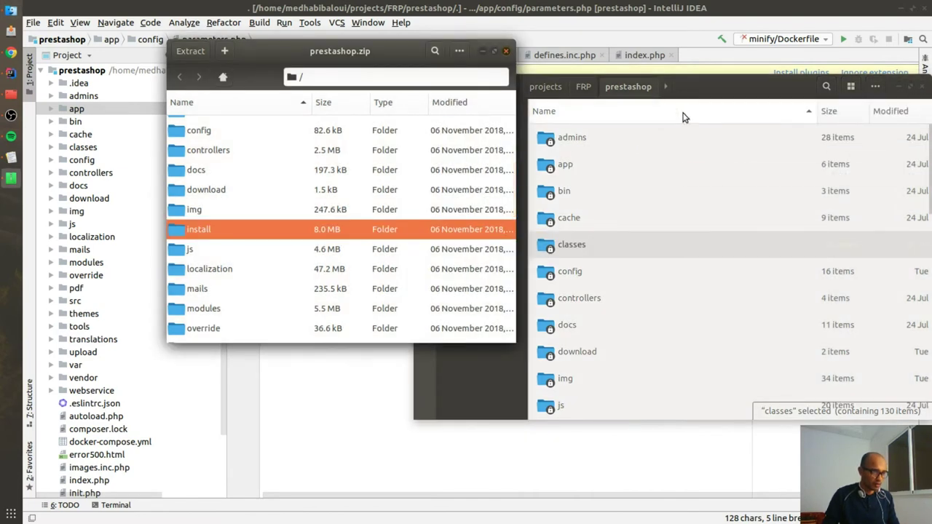
pyautogui.moveTo(697, 87); pyautogui.dragTo(663, 83)
pyautogui.moveTo(291, 55); pyautogui.dragTo(174, 67)
pyautogui.scroll(-10, 697, 270)
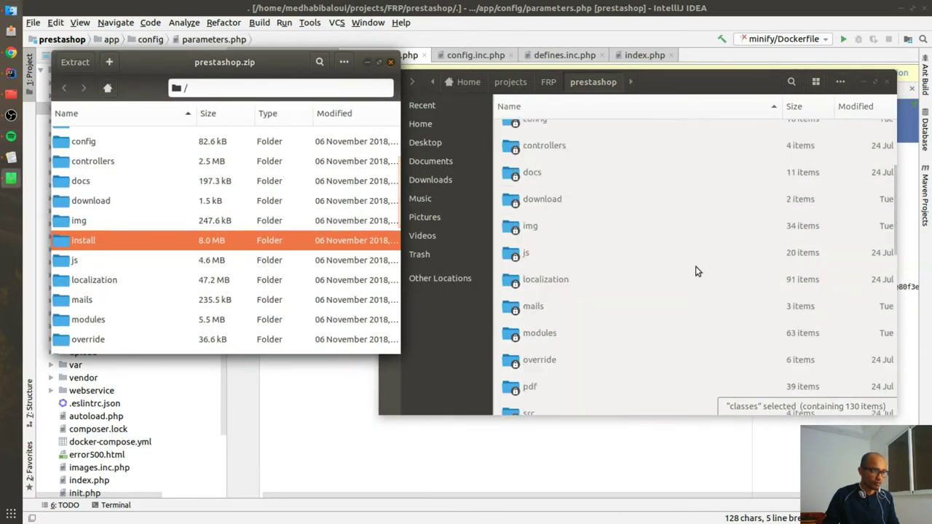
pyautogui.moveTo(118, 250); pyautogui.dragTo(576, 336)
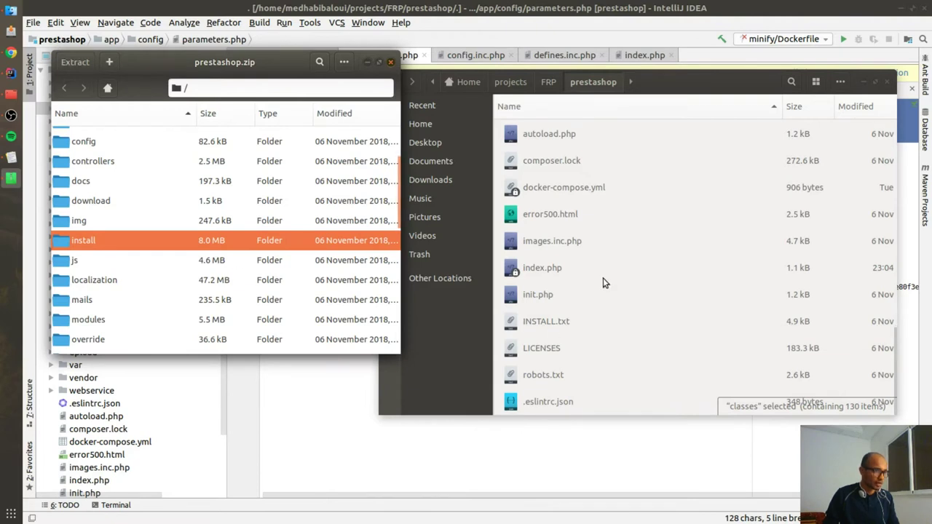
pyautogui.click(575, 294)
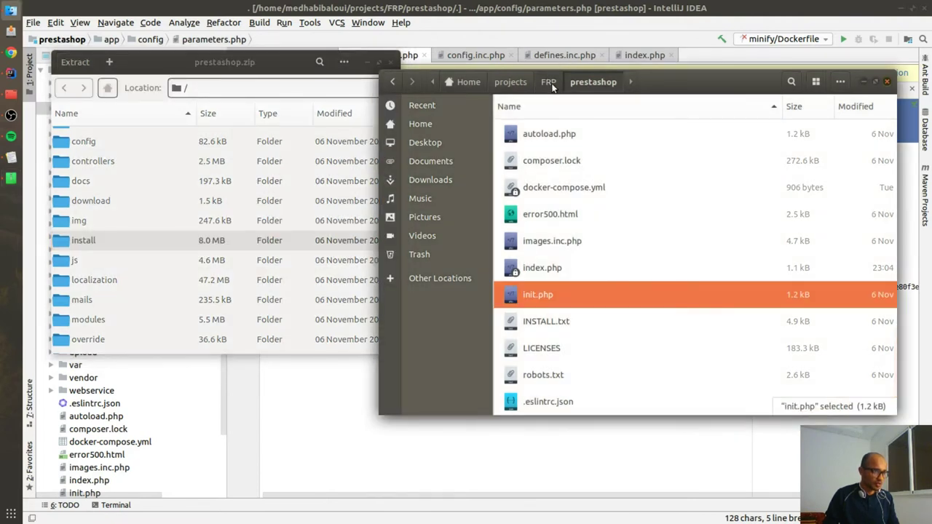
# Step: Open the prestashop folder's permission settings, leaving the group unchanged
pyautogui.rightClick(609, 84)
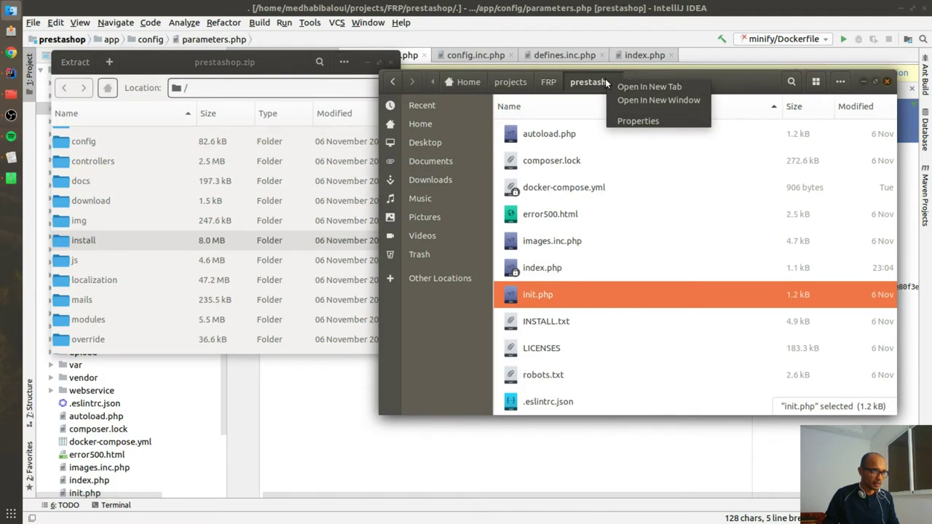
pyautogui.click(630, 118)
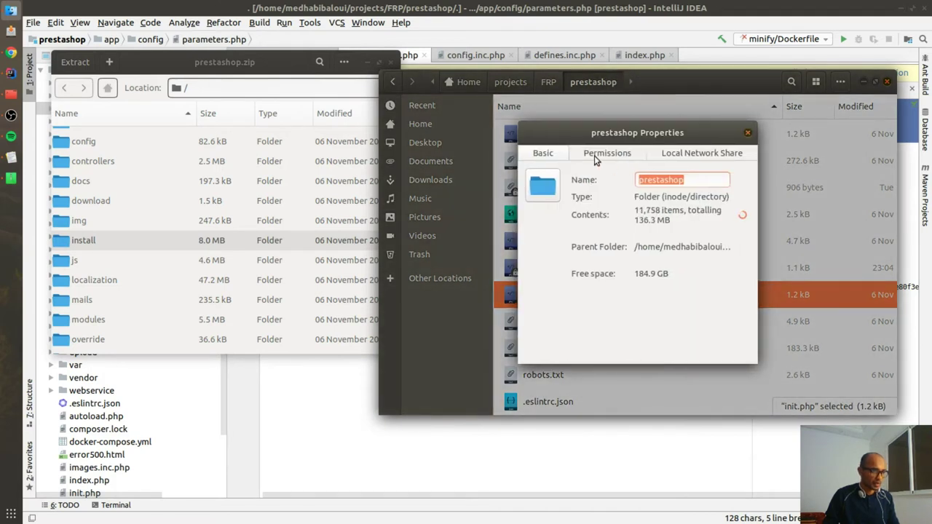
pyautogui.click(593, 155)
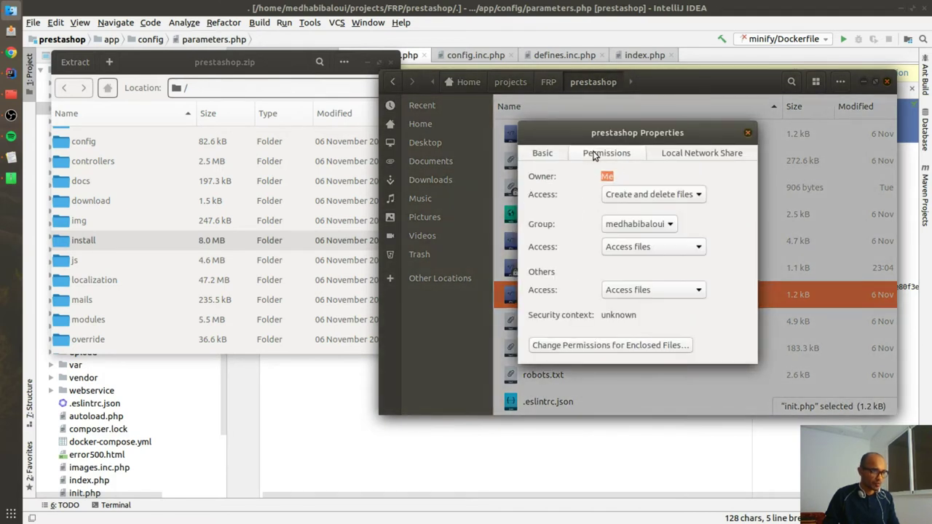
pyautogui.click(629, 226)
pyautogui.click(577, 228)
pyautogui.click(599, 227)
pyautogui.click(556, 230)
# Step: Set group and others folder access to Create and delete files for enclosed files, then drag install in
pyautogui.click(602, 345)
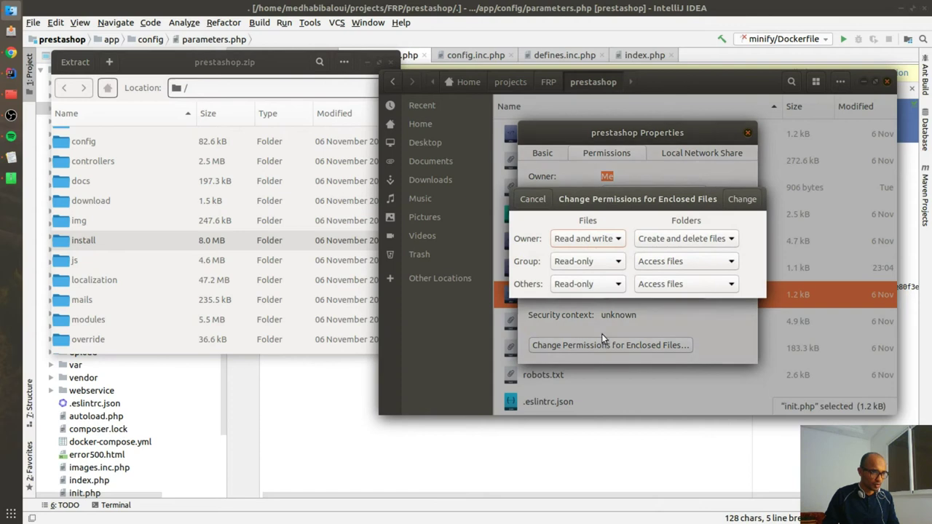
pyautogui.click(612, 249)
pyautogui.click(594, 243)
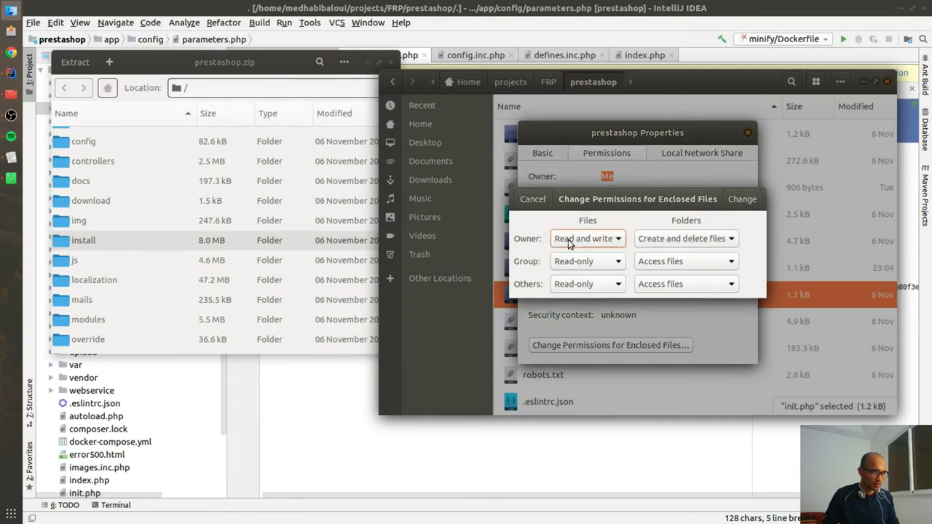
pyautogui.click(664, 258)
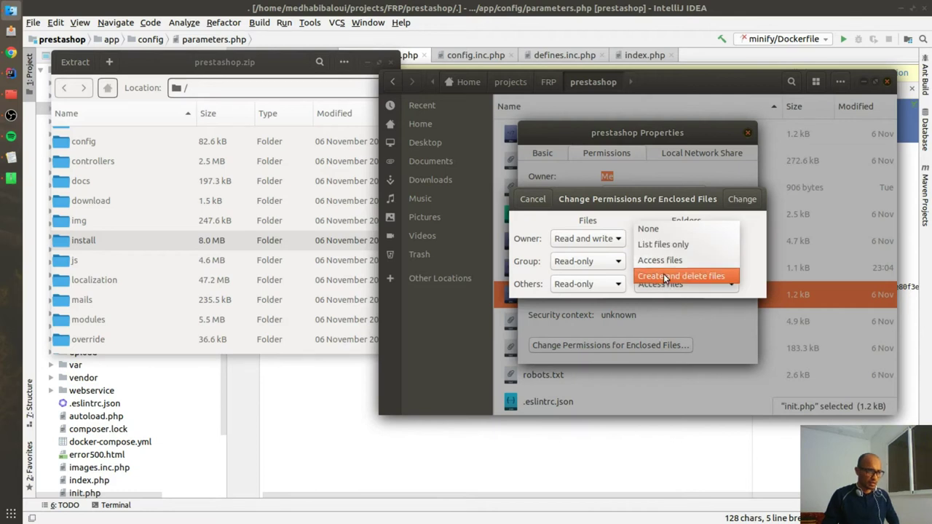
pyautogui.click(666, 276)
pyautogui.click(670, 284)
pyautogui.click(676, 297)
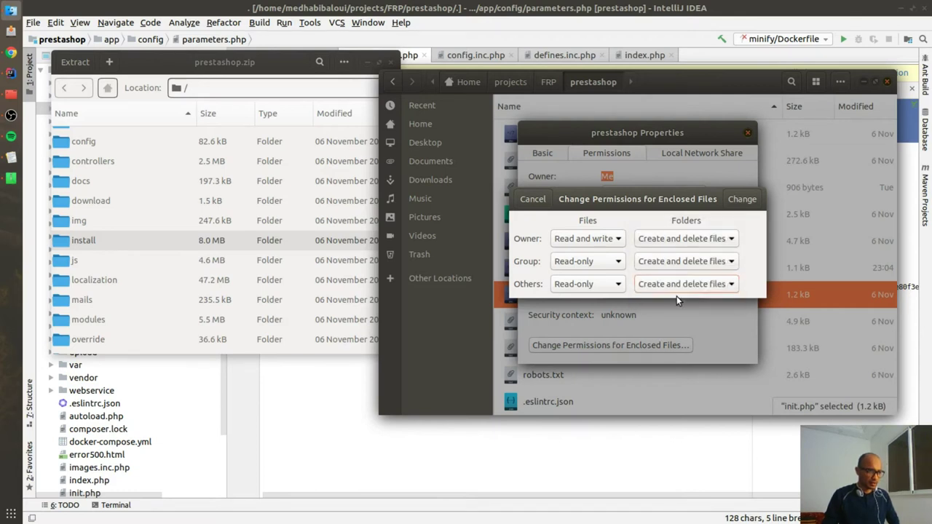
pyautogui.click(740, 201)
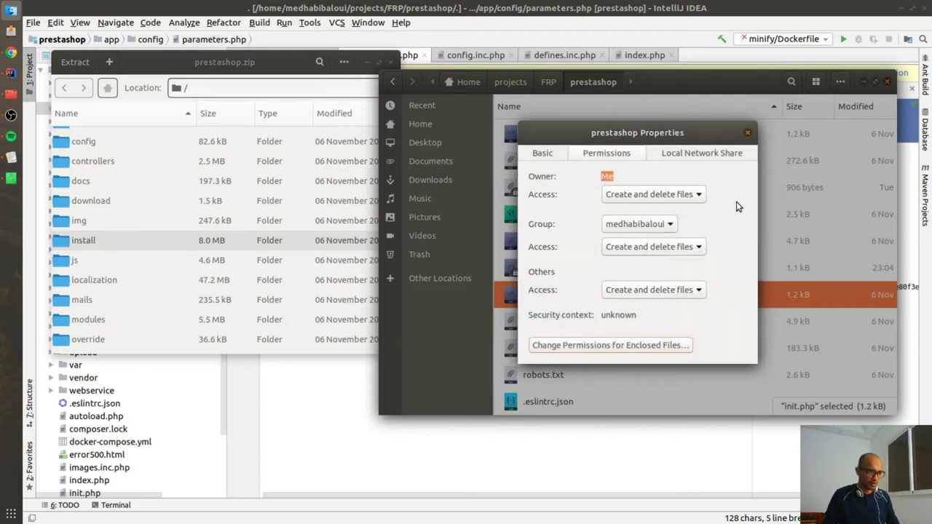
pyautogui.click(747, 132)
pyautogui.moveTo(83, 240); pyautogui.dragTo(590, 352)
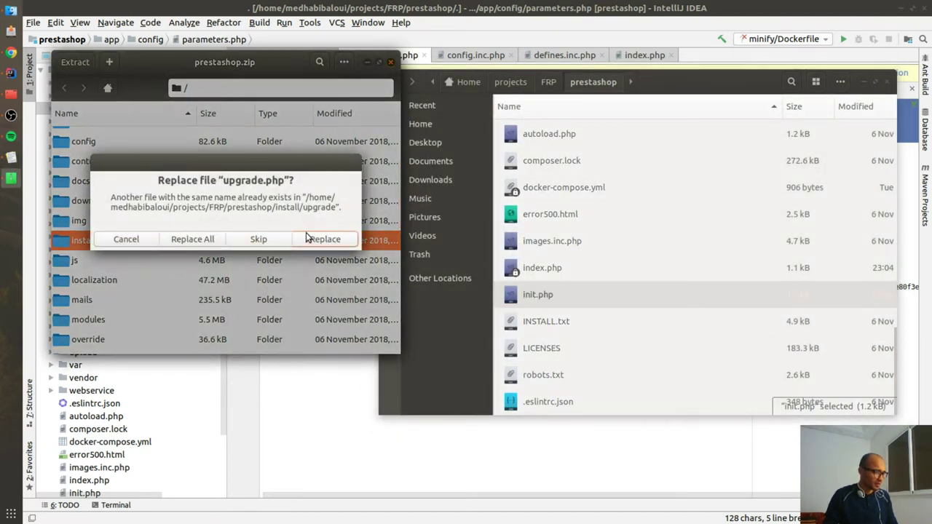
# Step: Replace upgrade.php and index.php, then Replace All remaining conflicting files
pyautogui.click(309, 237)
pyautogui.click(311, 238)
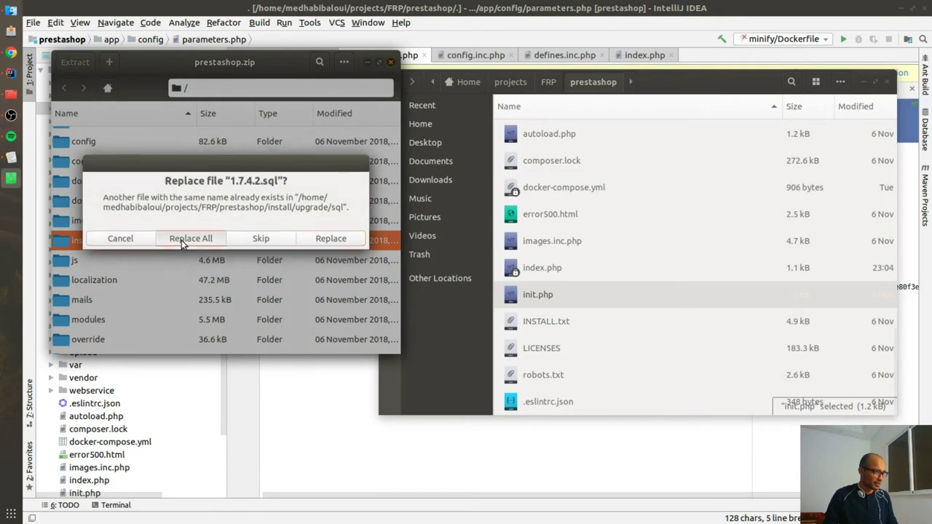
pyautogui.click(181, 240)
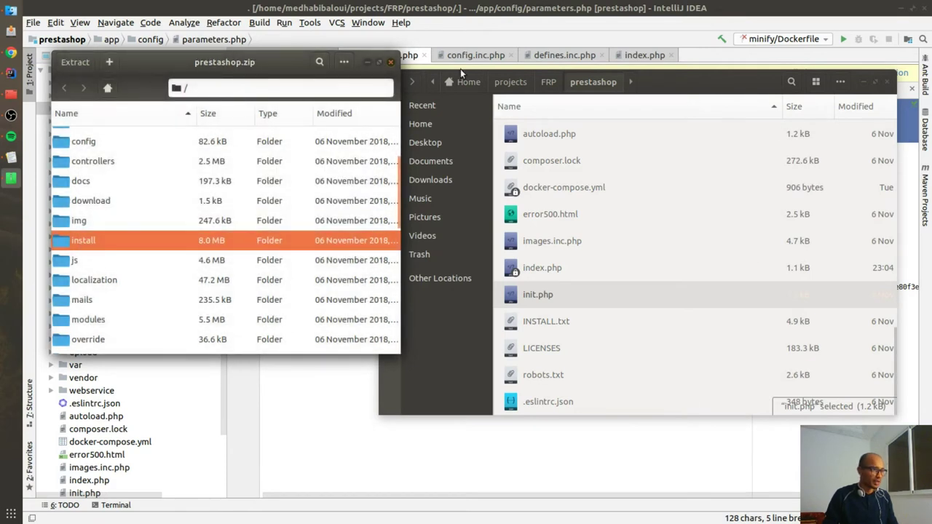
pyautogui.scroll(10, 682, 253)
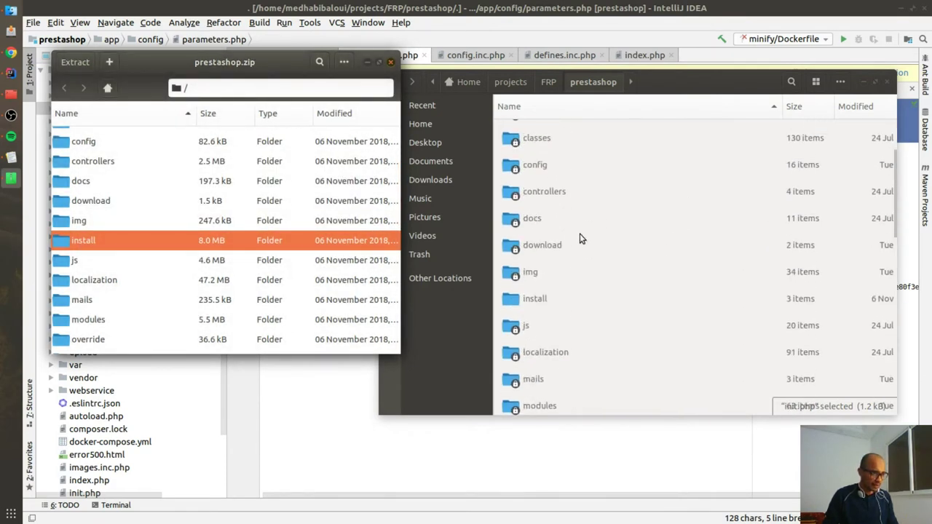
pyautogui.scroll(3, 580, 238)
pyautogui.scroll(-3, 580, 233)
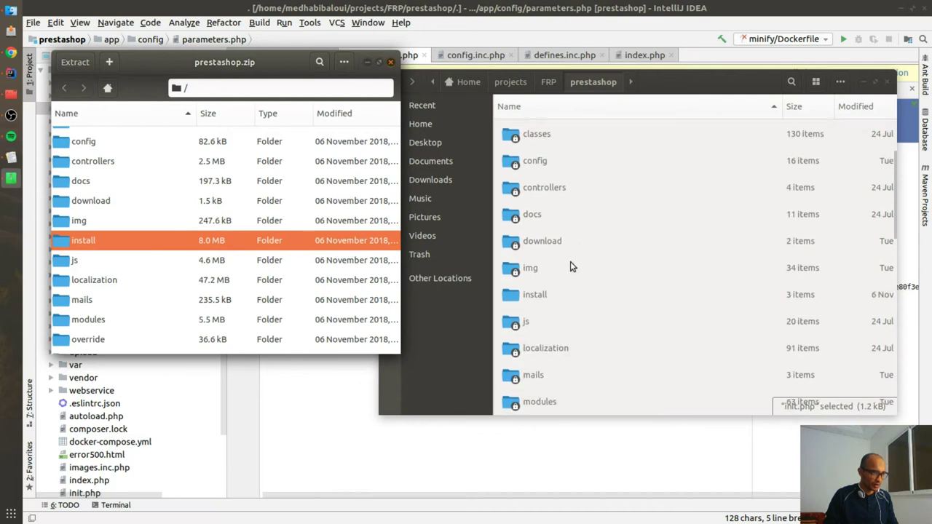
# Step: Browse the copied install folder and app/config in Files, then reload localhost:8080
pyautogui.doubleClick(517, 306)
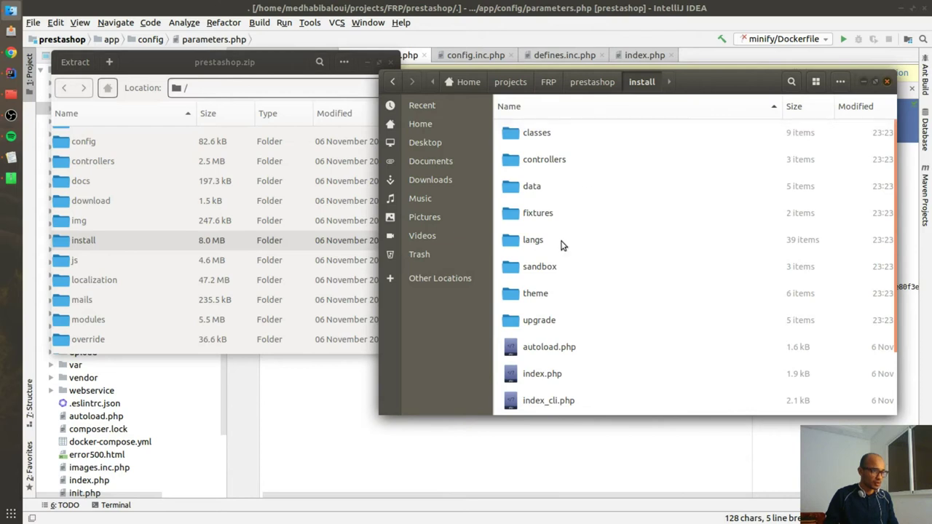
pyautogui.click(591, 82)
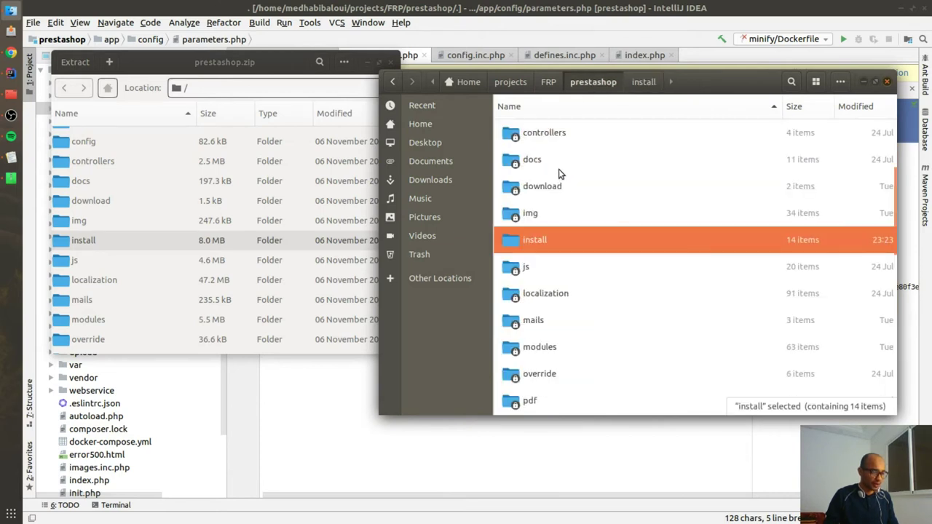
pyautogui.scroll(2, 560, 255)
pyautogui.doubleClick(533, 163)
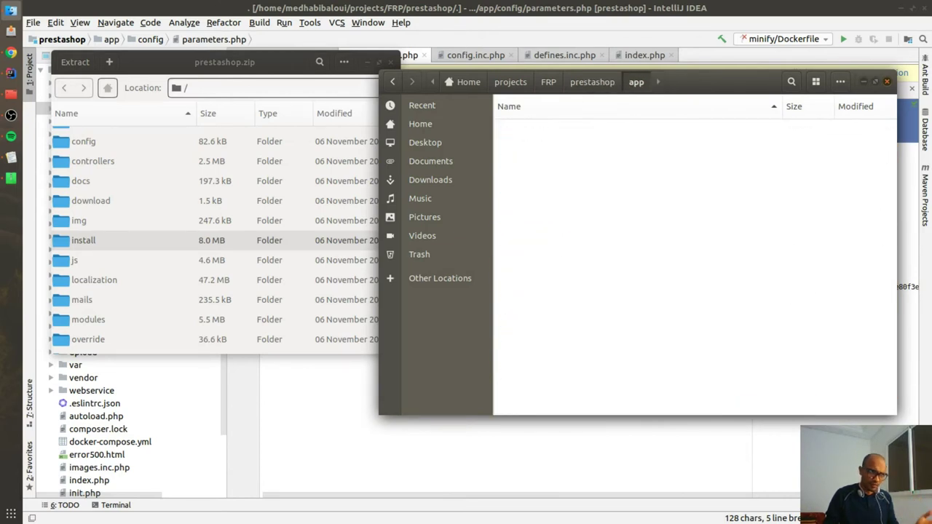
pyautogui.doubleClick(536, 133)
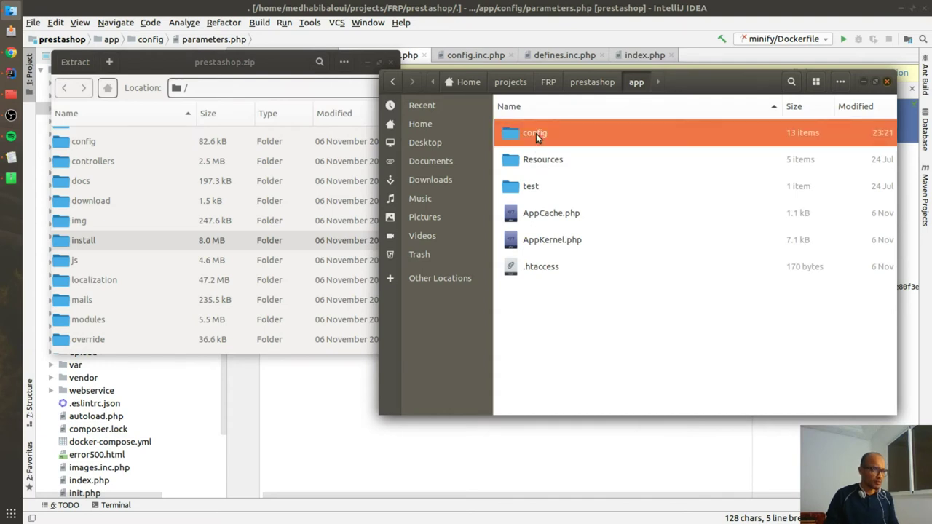
pyautogui.click(11, 53)
pyautogui.press('F5')
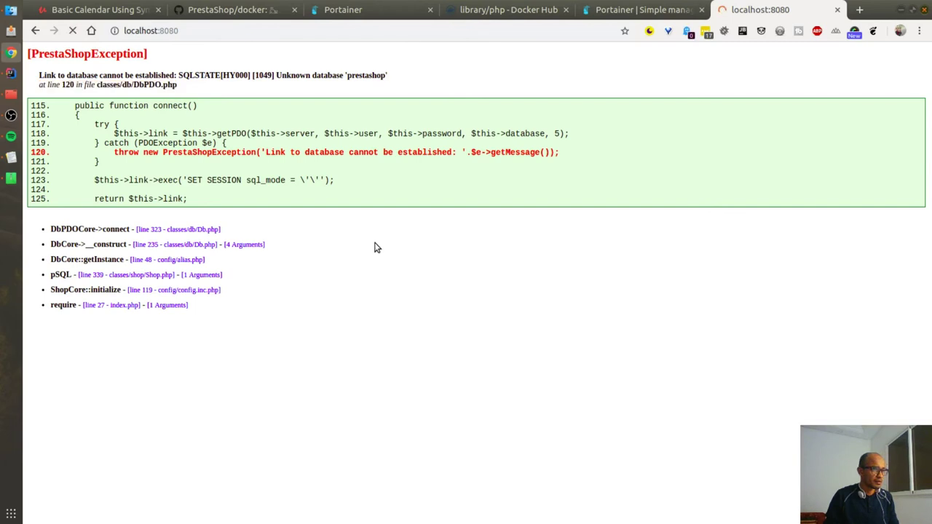
# Step: Load localhost:8080/install/ and pick out 'prestashop' in the Unknown database fatal error
pyautogui.click(270, 35)
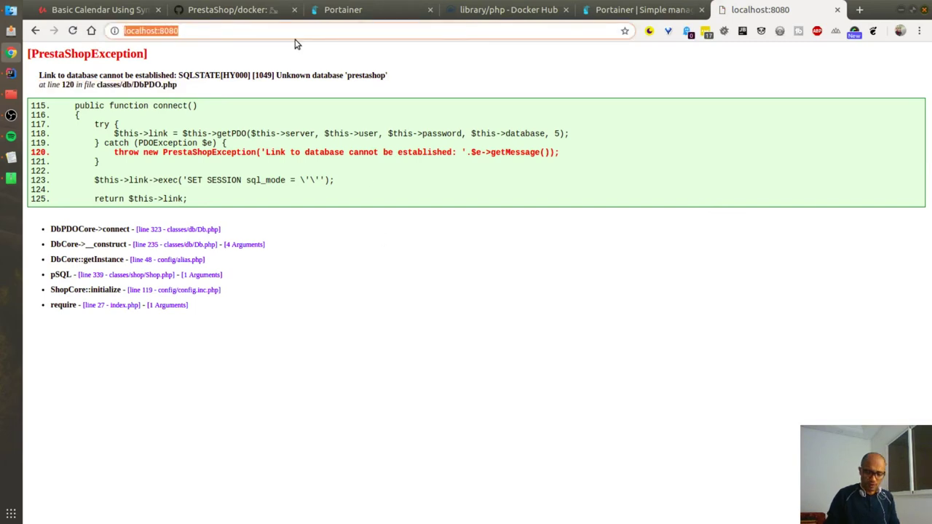
pyautogui.write('localhost:8080/')
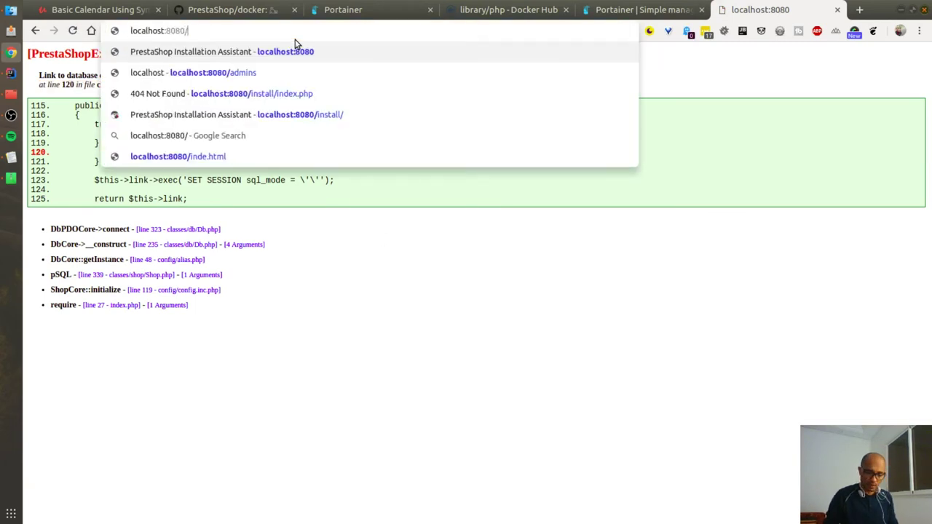
pyautogui.write('install/')
pyautogui.press('Return')
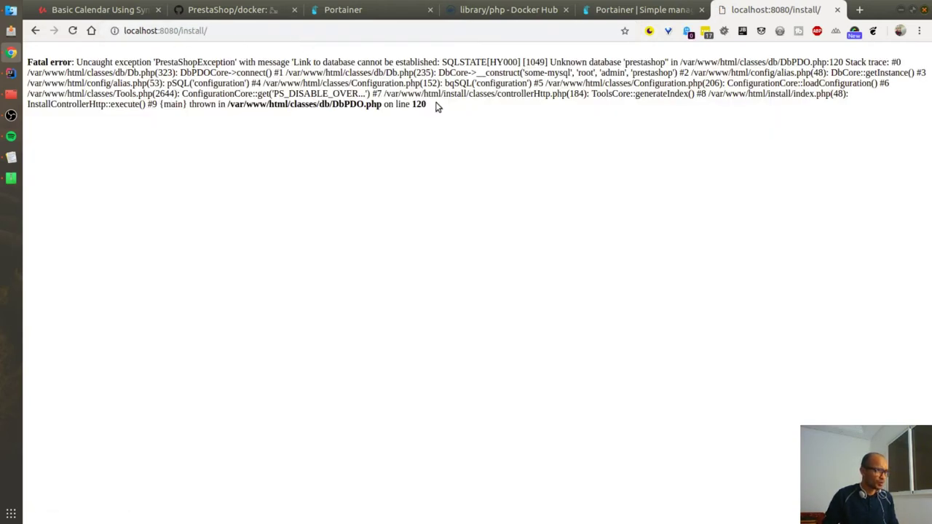
pyautogui.hotkey('ctrl', 'a')
pyautogui.click(592, 64)
pyautogui.doubleClick(645, 61)
pyautogui.hotkey('alt', 'Tab')
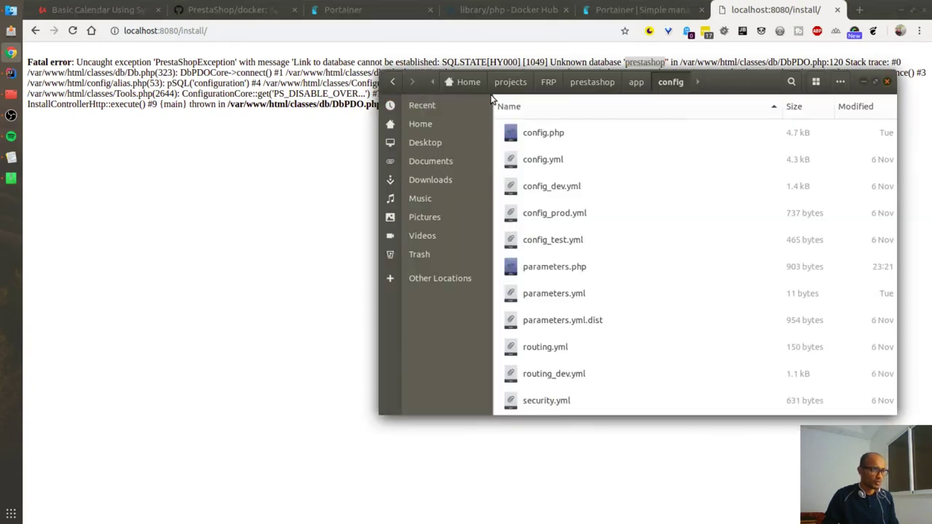
# Step: Find the 11-byte parameters.yml in the app/config folder listing
pyautogui.click(142, 158)
pyautogui.hotkey('alt', 'Tab')
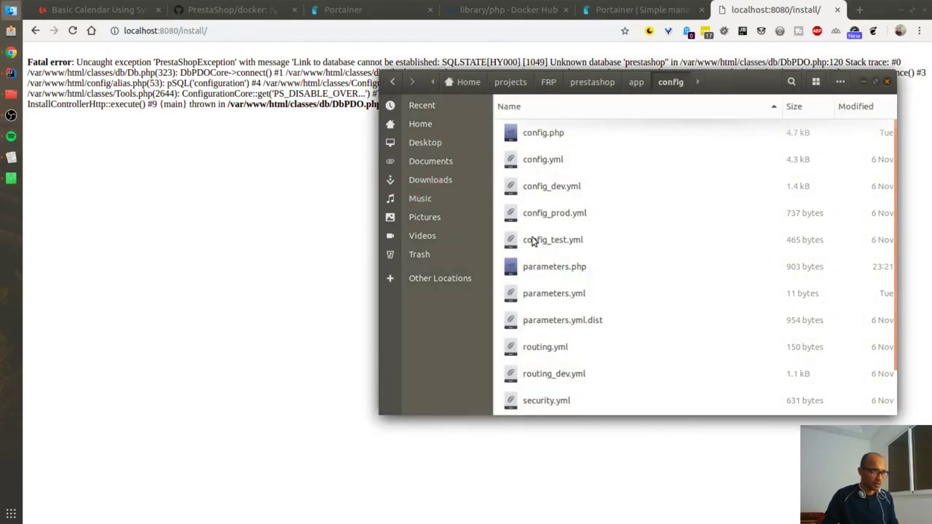
pyautogui.scroll(-2, 568, 262)
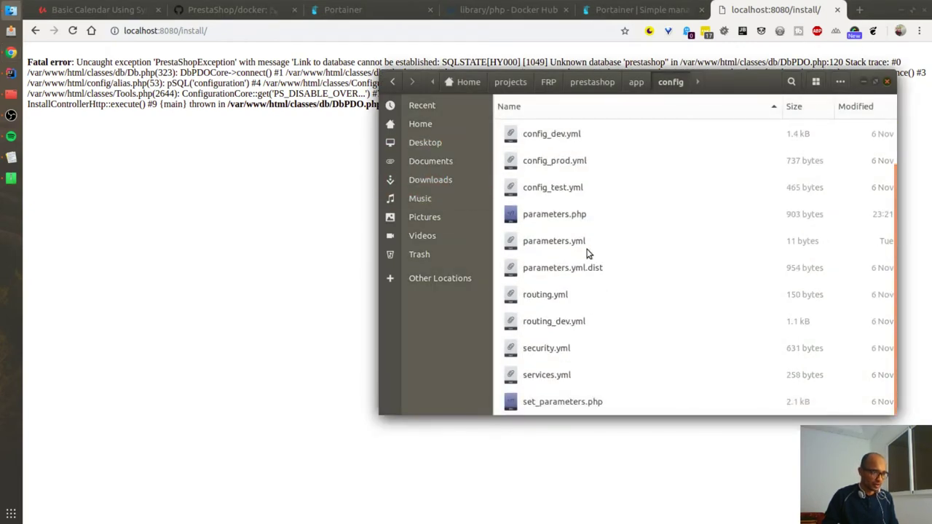
pyautogui.click(565, 241)
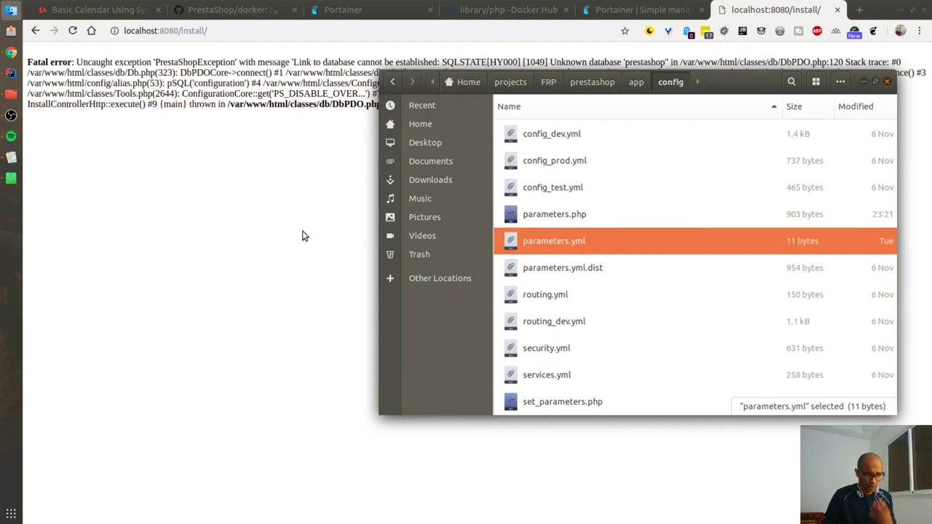
pyautogui.click(11, 73)
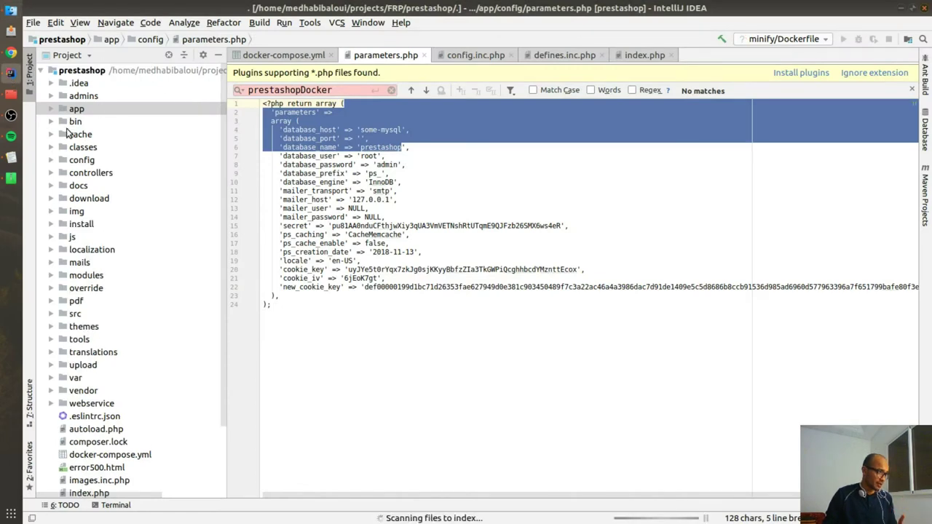
# Step: Delete parameters.yml from app/config in the IntelliJ project tree
pyautogui.doubleClick(77, 109)
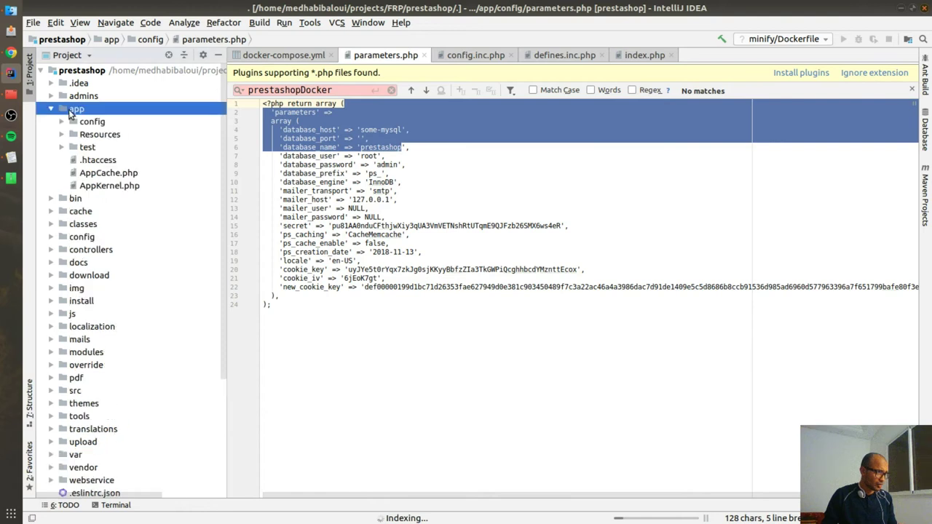
pyautogui.doubleClick(92, 121)
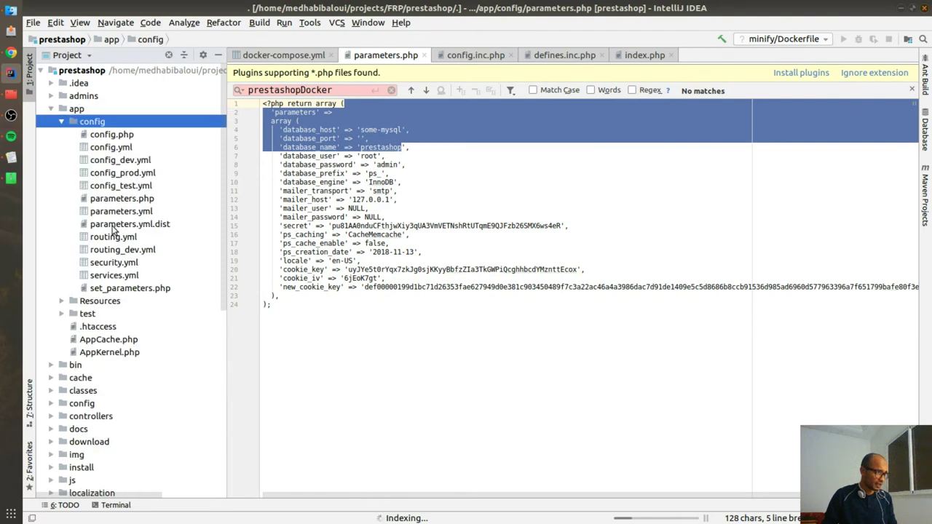
pyautogui.click(113, 213)
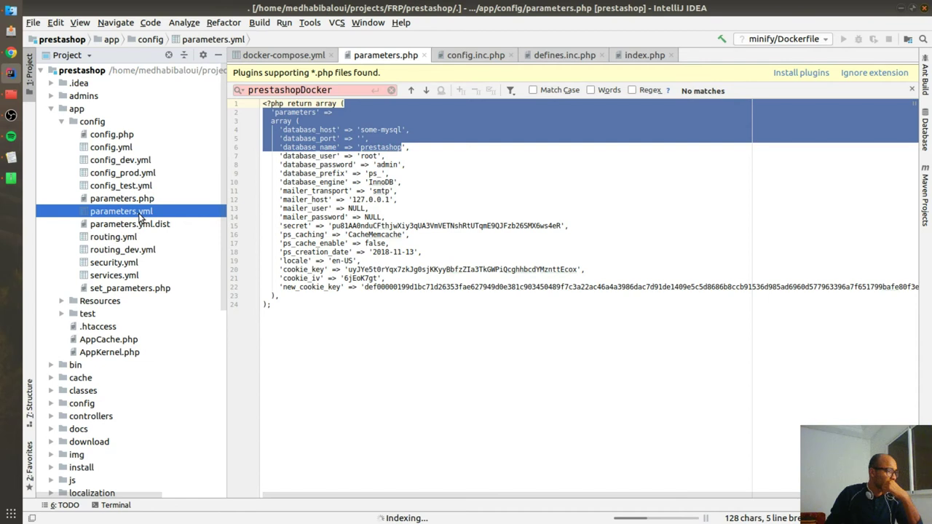
pyautogui.rightClick(140, 216)
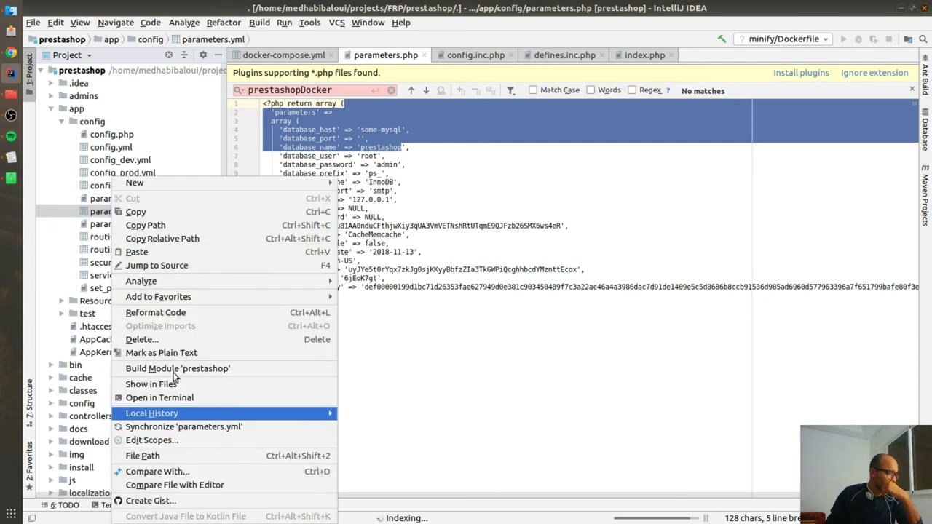
pyautogui.click(161, 341)
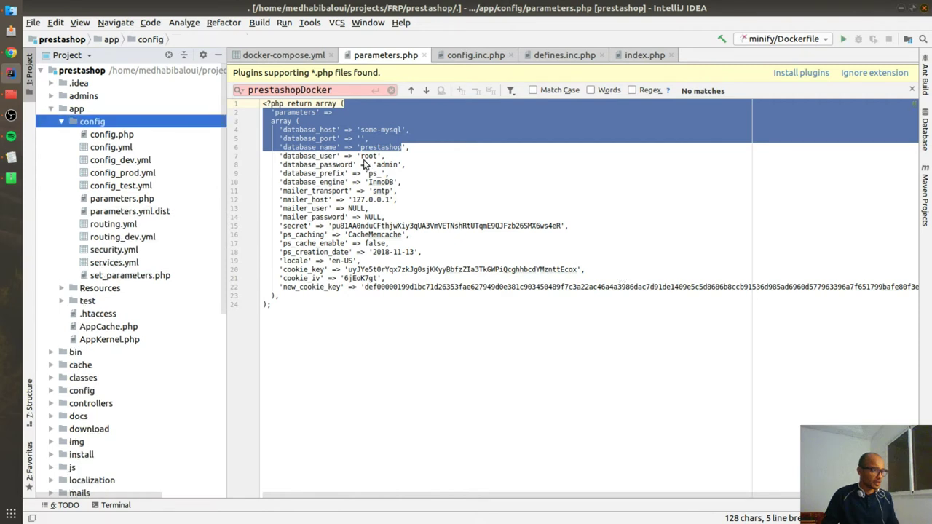
# Step: Recheck the installer's Unknown database error, then select parameters.php in the Files config folder
pyautogui.hotkey('alt', 'Tab')
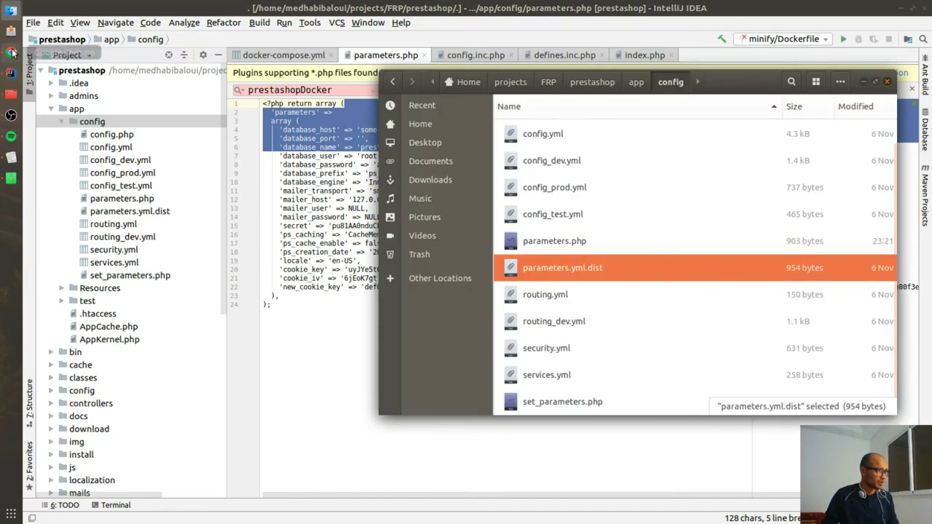
pyautogui.click(11, 52)
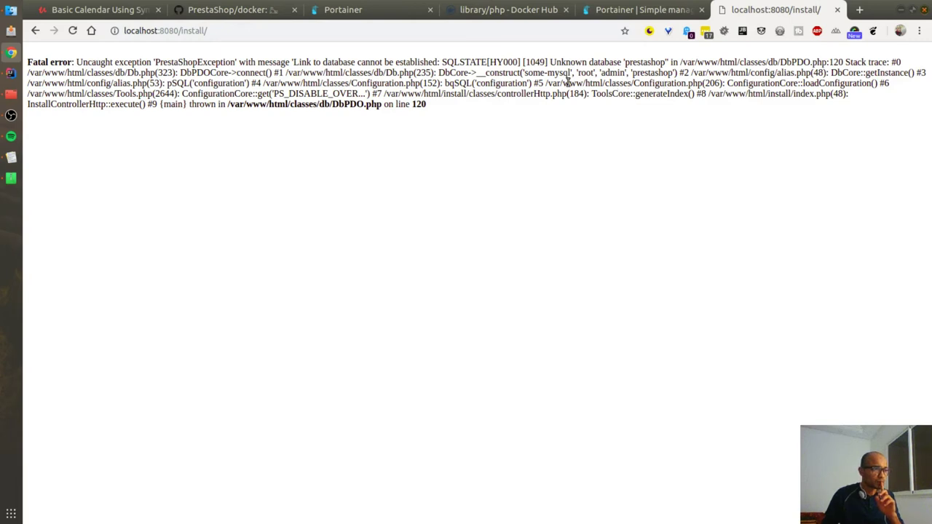
pyautogui.moveTo(557, 83); pyautogui.dragTo(735, 83)
pyautogui.click(635, 115)
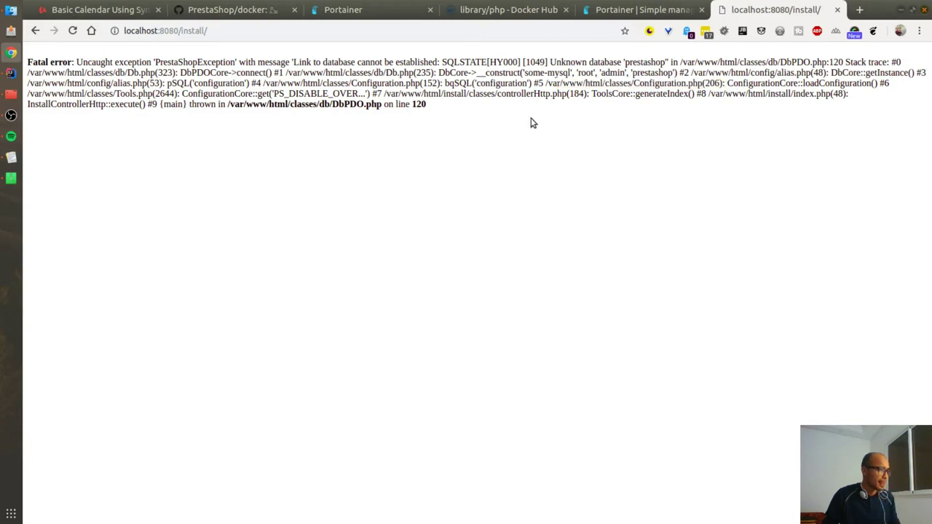
pyautogui.hotkey('alt', 'Tab')
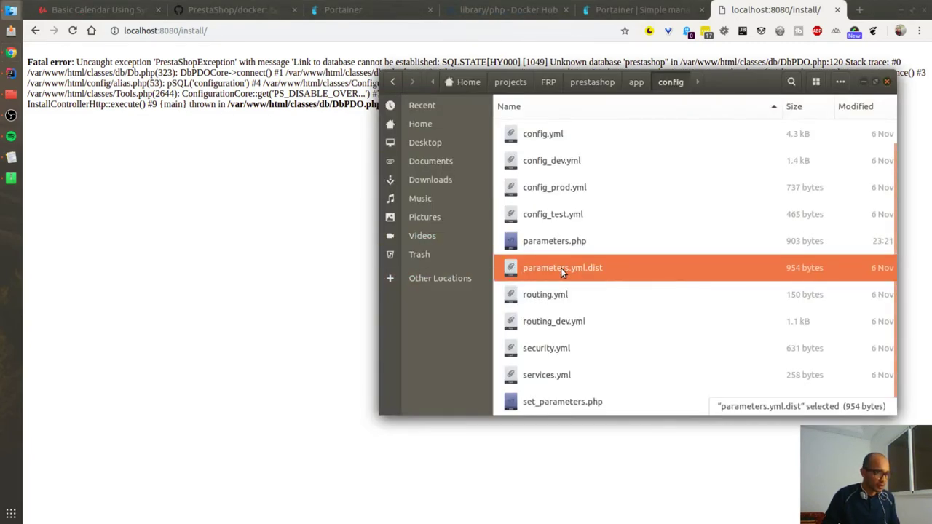
pyautogui.click(551, 295)
pyautogui.click(546, 251)
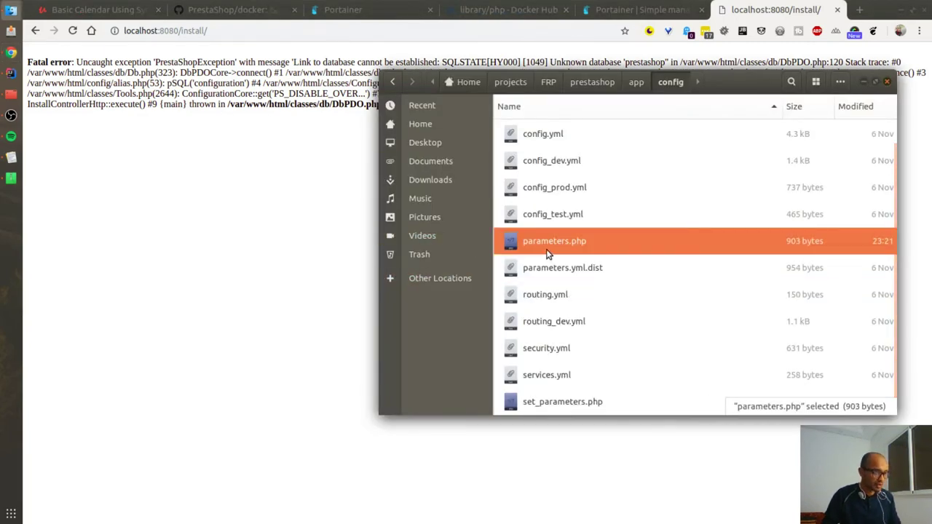
# Step: Clear the database_host some-mysql, database_name prestashop and database_password values in parameters.php
pyautogui.hotkey('alt', 'Tab')
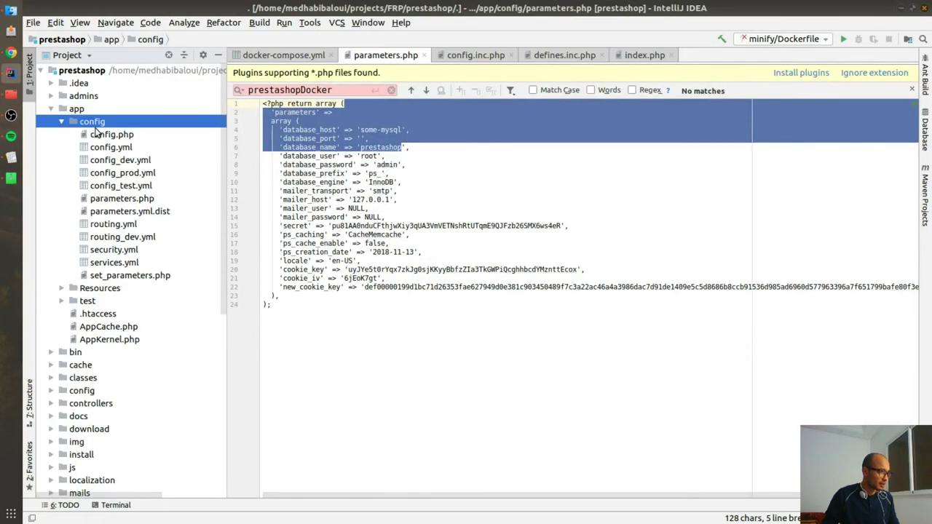
pyautogui.moveTo(91, 125); pyautogui.dragTo(92, 124)
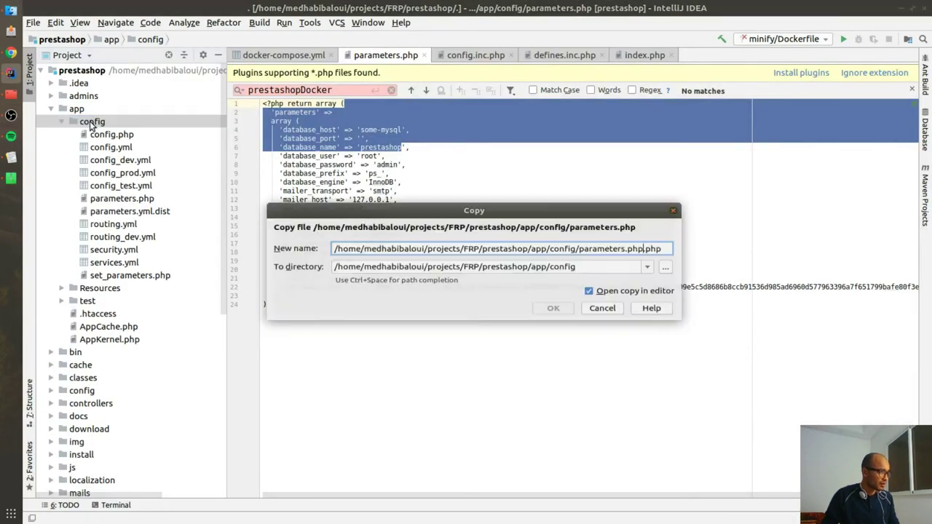
pyautogui.click(646, 314)
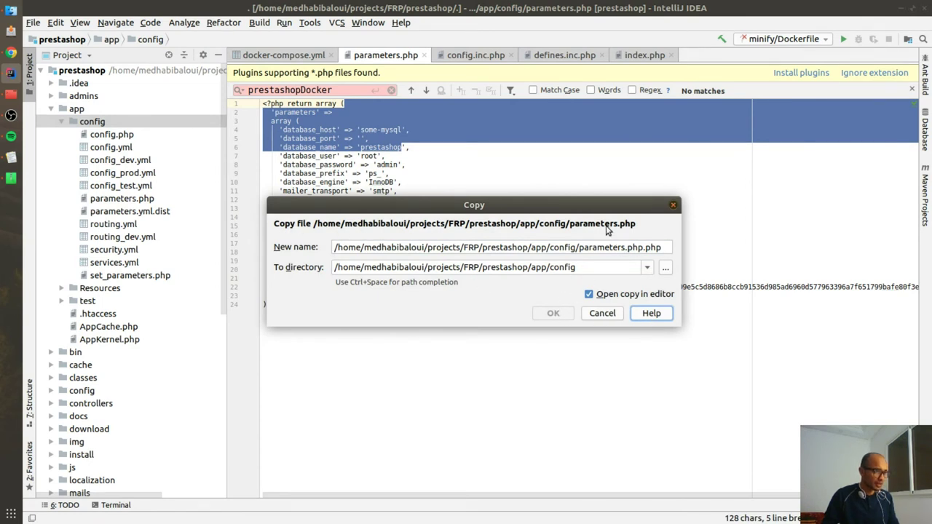
pyautogui.press('Escape')
pyautogui.press('Escape')
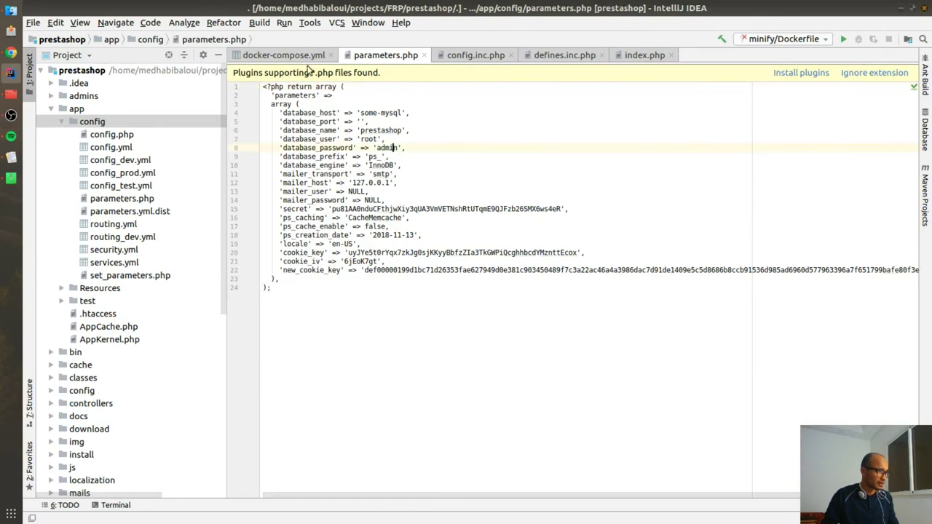
pyautogui.click(169, 57)
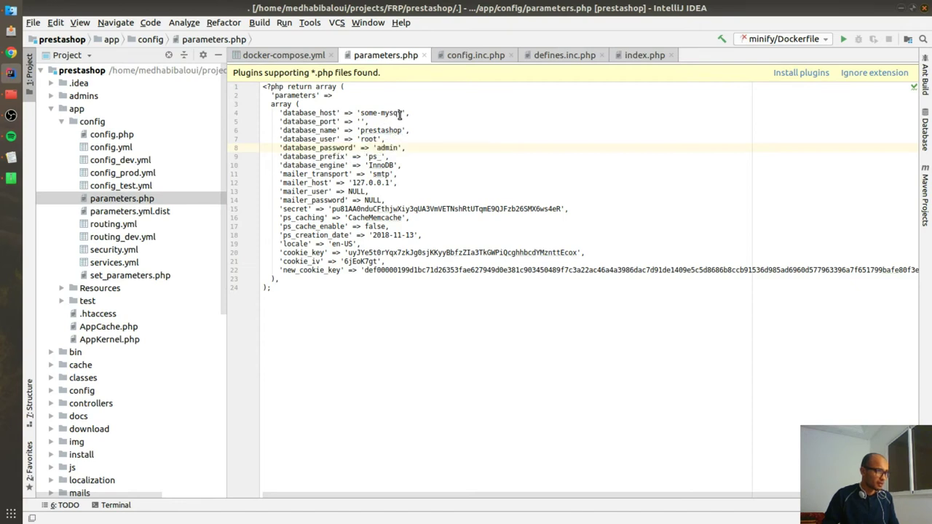
pyautogui.moveTo(403, 113); pyautogui.dragTo(359, 113)
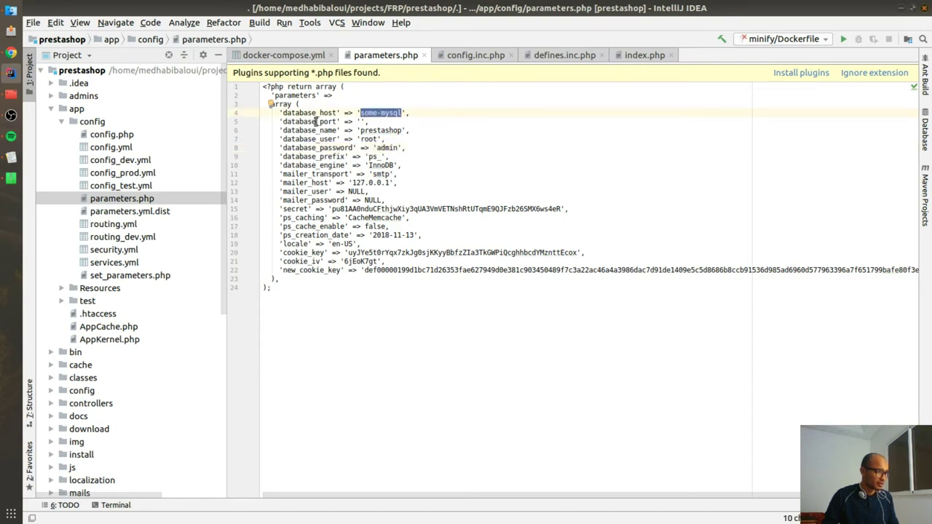
pyautogui.press('BackSpace')
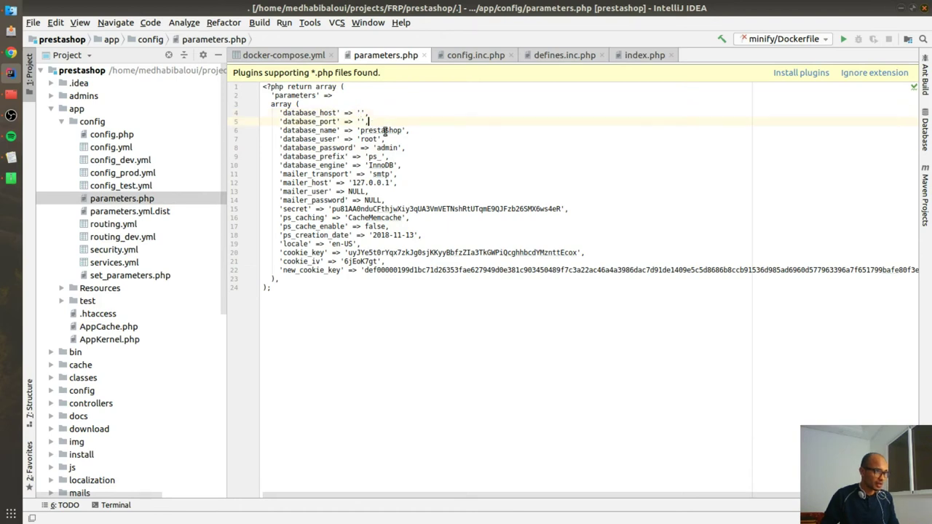
pyautogui.doubleClick(386, 129)
pyautogui.press('BackSpace')
pyautogui.doubleClick(384, 147)
pyautogui.press('BackSpace')
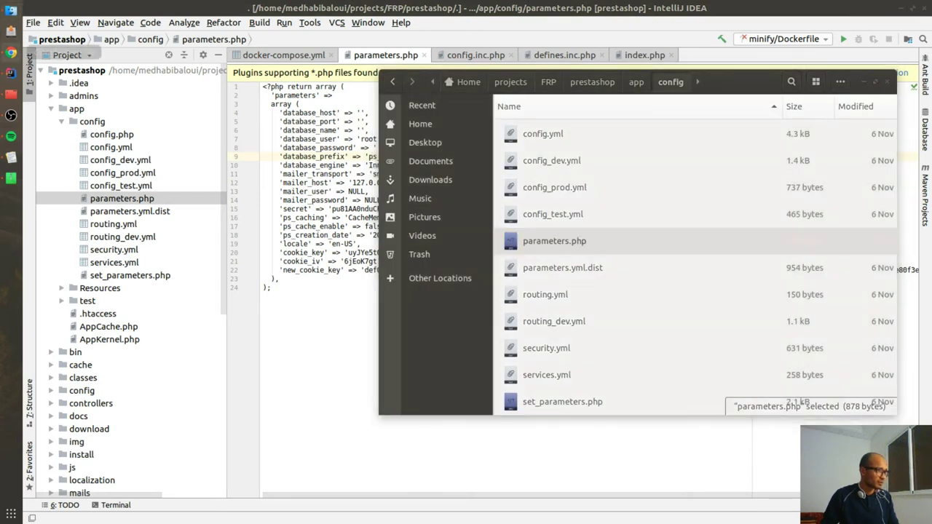
# Step: Clear the database_user value root, reloading the installer page to check the result
pyautogui.hotkey('alt', 'Tab')
pyautogui.press('F5')
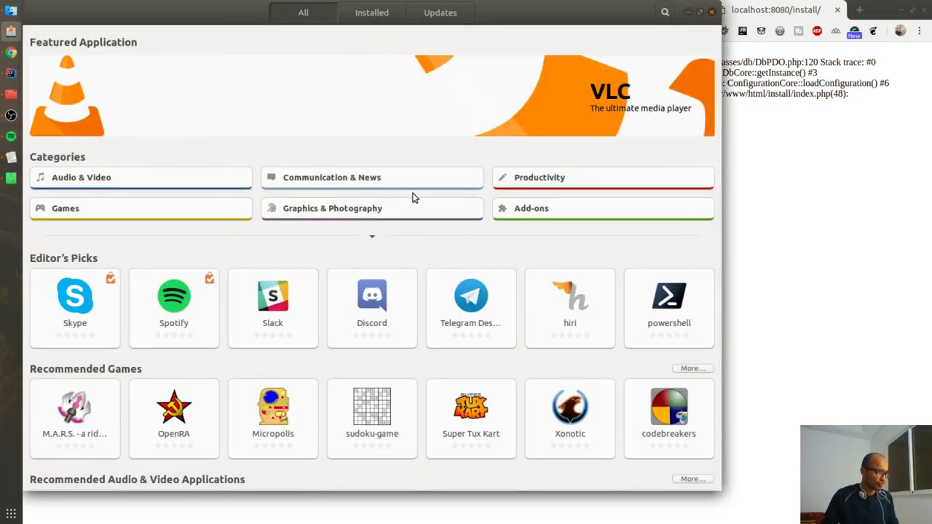
pyautogui.hotkey('alt', 'Tab')
pyautogui.hotkey('alt', 'Tab')
pyautogui.hotkey('alt', 'Tab')
pyautogui.click(11, 73)
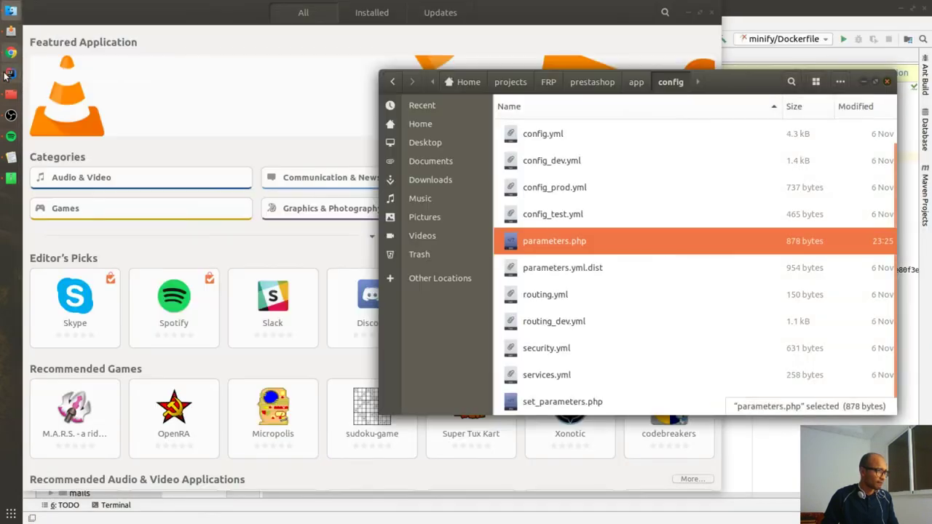
pyautogui.doubleClick(370, 139)
pyautogui.press('BackSpace')
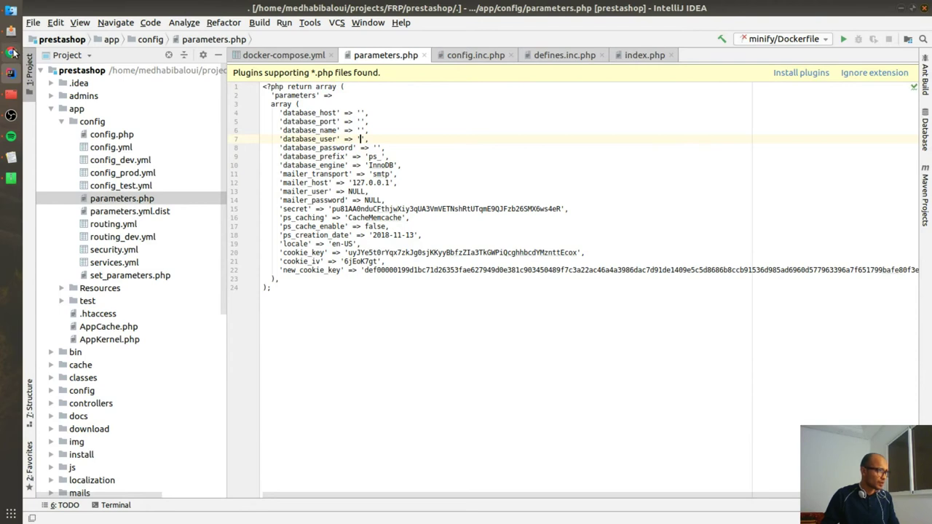
pyautogui.click(11, 53)
pyautogui.hotkey('ctrl', 'r')
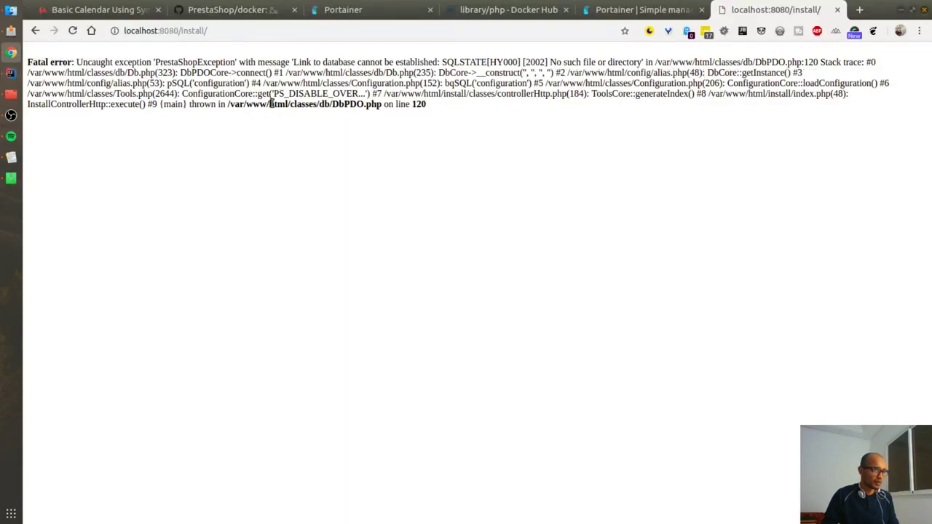
pyautogui.hotkey('alt', 'Tab')
# Step: Delete parameters.php from app/config in the project tree
pyautogui.click(140, 202)
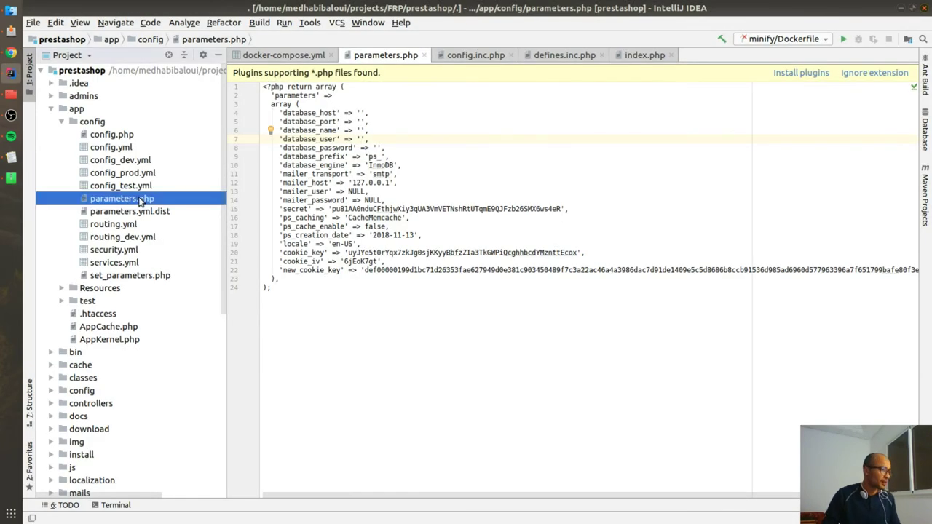
pyautogui.press('Delete')
pyautogui.press('Return')
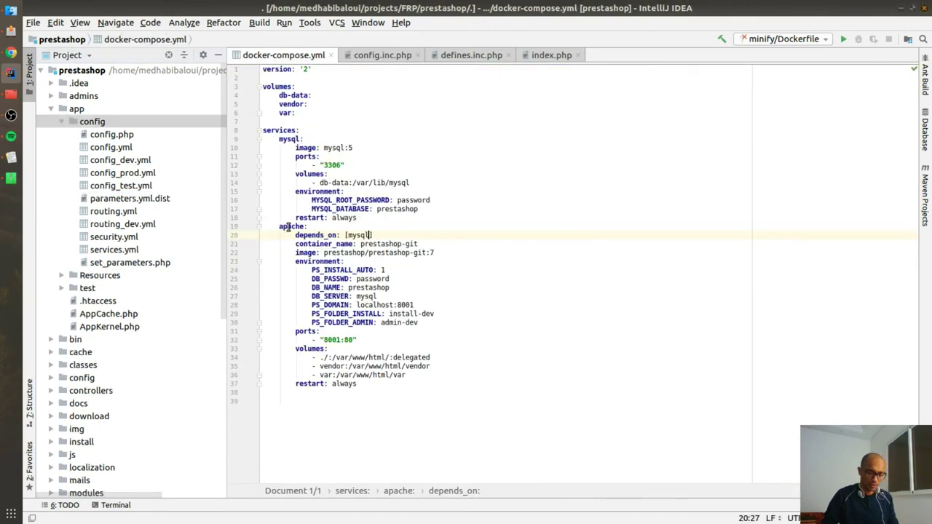
# Step: Confirm the safe delete of parameters.php and go back to the browser
pyautogui.click(391, 217)
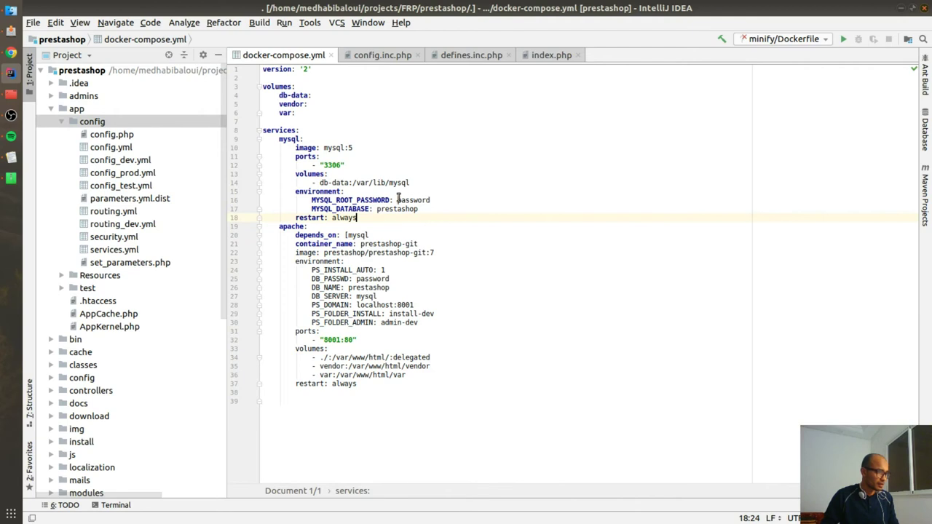
pyautogui.hotkey('alt', 'Tab')
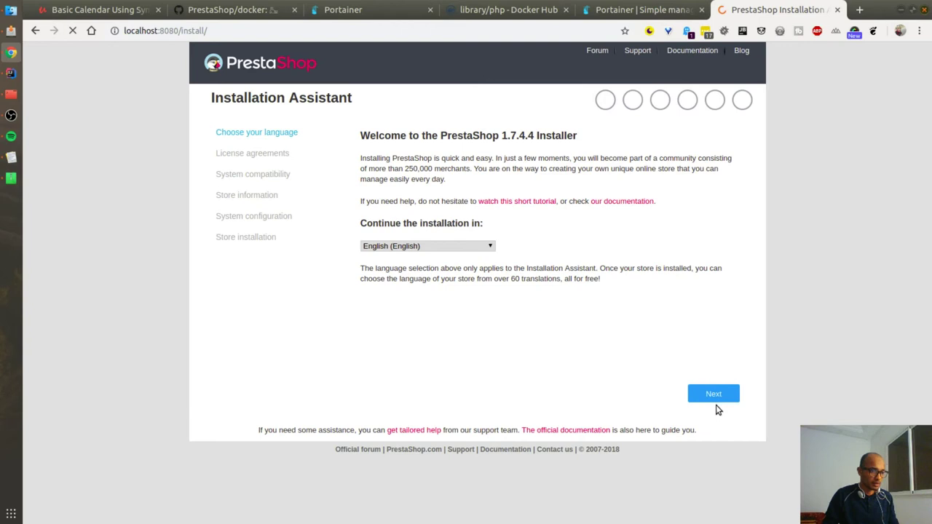
# Step: Move past the language step, agree to the licence, and pass the compatibility check
pyautogui.click(717, 400)
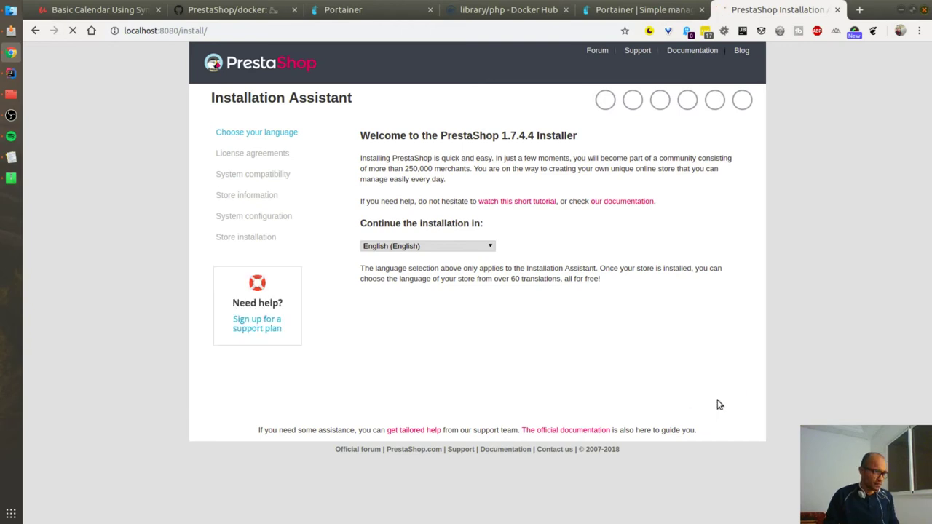
pyautogui.tripleClick(509, 133)
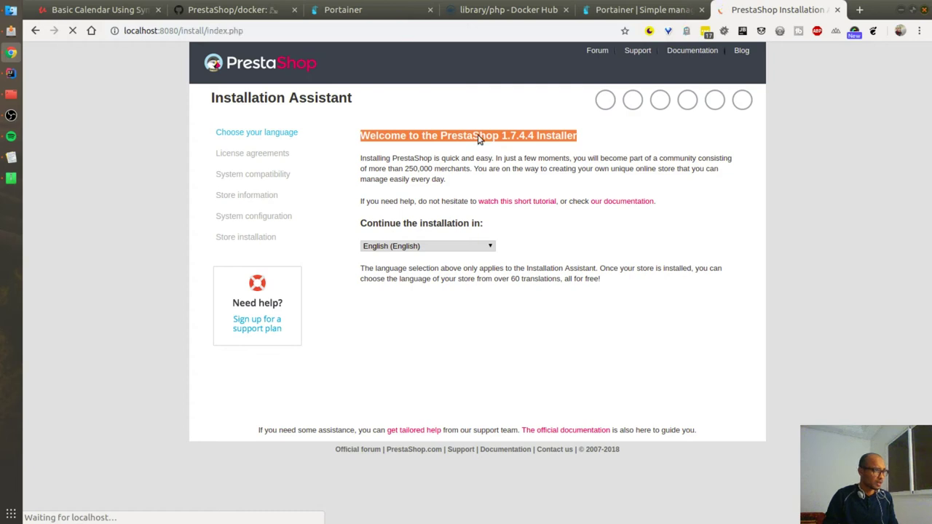
pyautogui.click(383, 320)
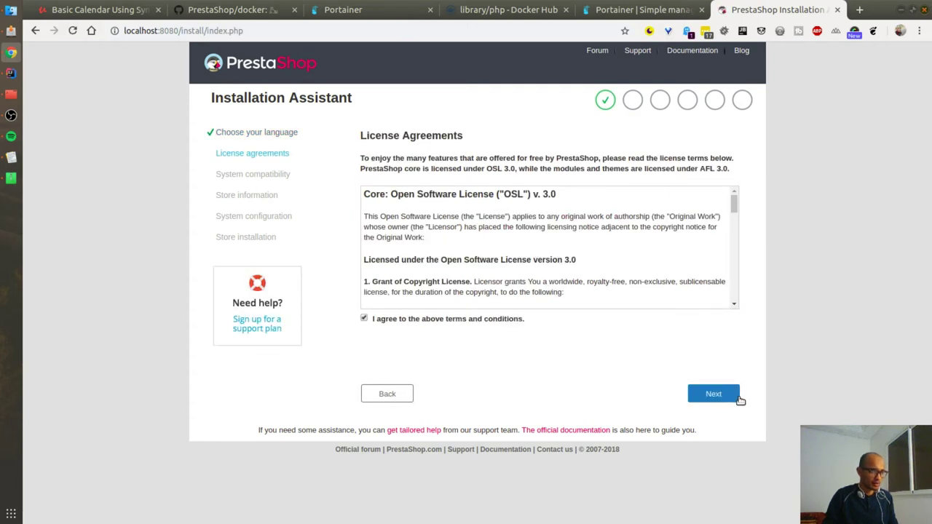
pyautogui.click(737, 400)
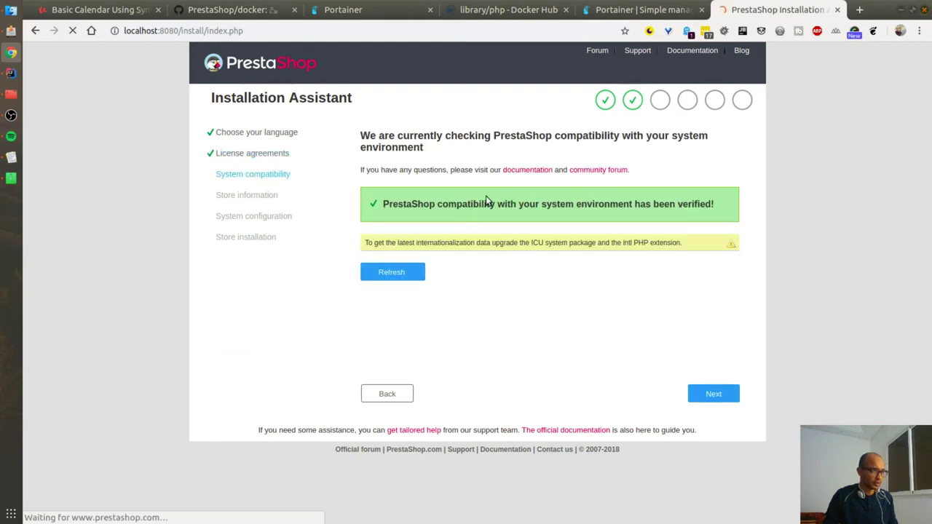
pyautogui.click(711, 393)
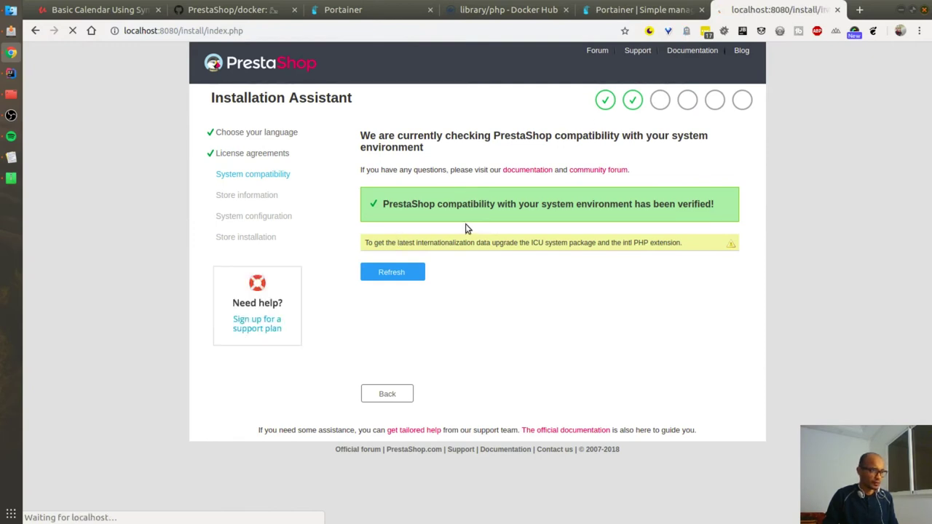
# Step: Enter Youtube Shop as the shop name and bring up the main activity choices
pyautogui.click(505, 178)
pyautogui.click(508, 197)
pyautogui.click(512, 202)
# Step: Choose Babies as main activity and autofill the account first and last name
pyautogui.click(541, 285)
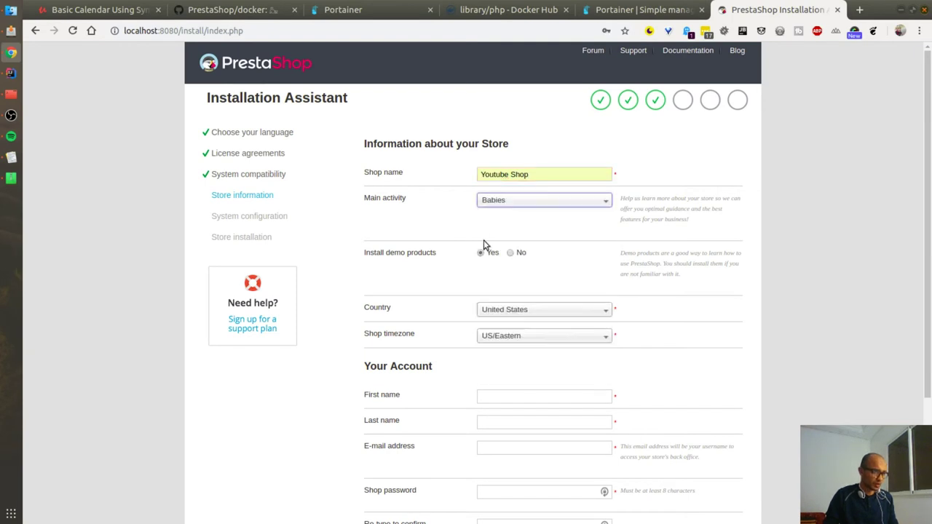
pyautogui.scroll(-1, 484, 328)
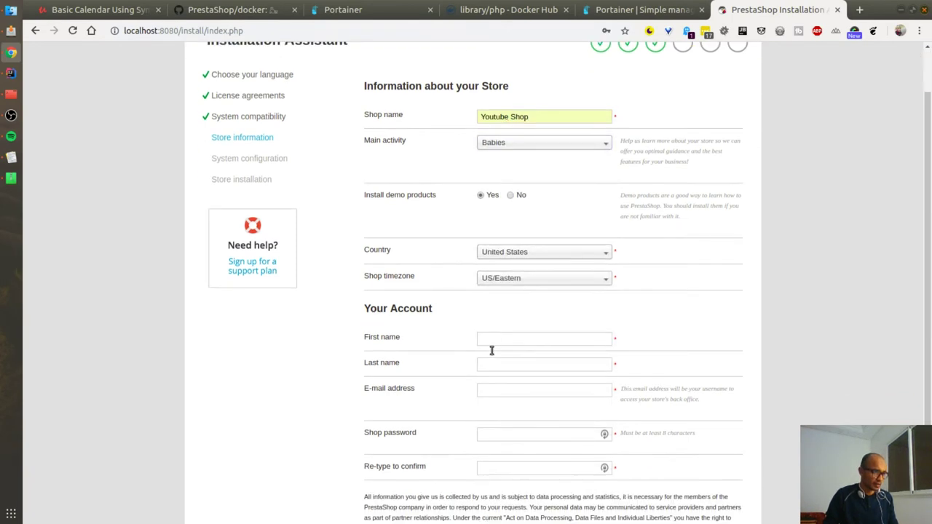
pyautogui.click(506, 332)
pyautogui.press('Down')
pyautogui.press('Return')
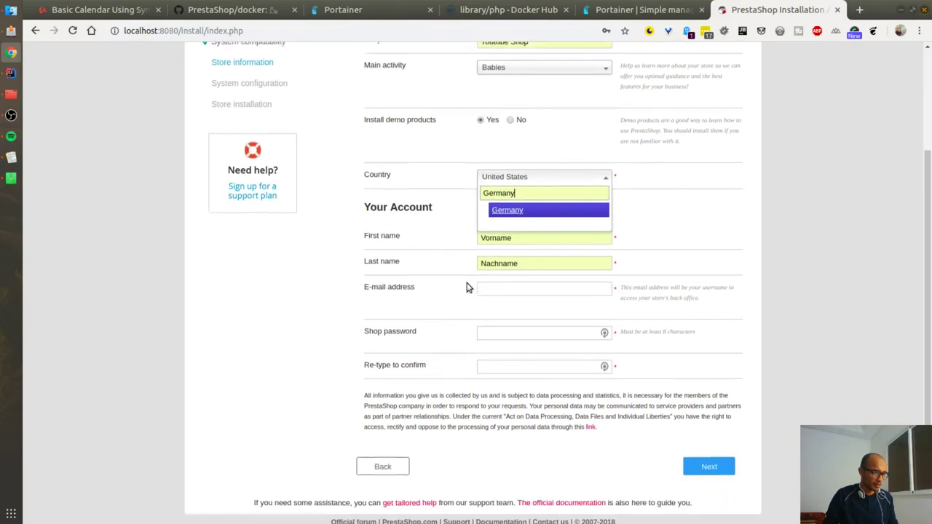
# Step: Fill the account e-mail and password, submit the store details, and dismiss the LastPass prompt
pyautogui.click(509, 287)
pyautogui.click(510, 327)
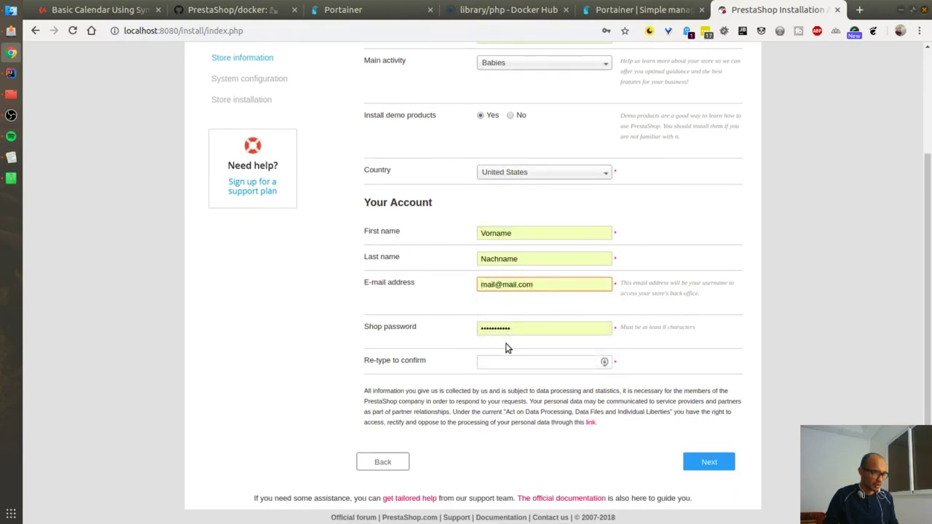
pyautogui.click(499, 361)
pyautogui.write('***')
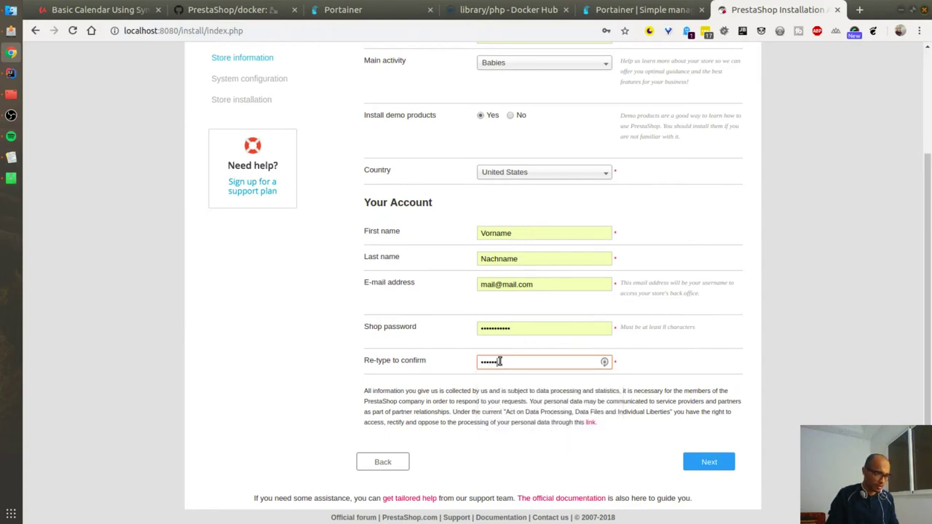
pyautogui.moveTo(604, 361); pyautogui.dragTo(425, 363)
pyautogui.click(695, 461)
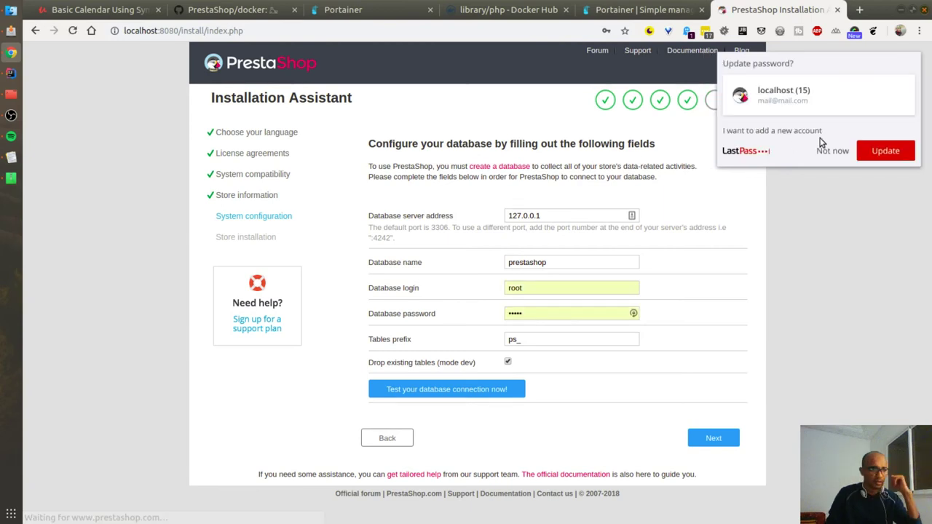
pyautogui.click(822, 148)
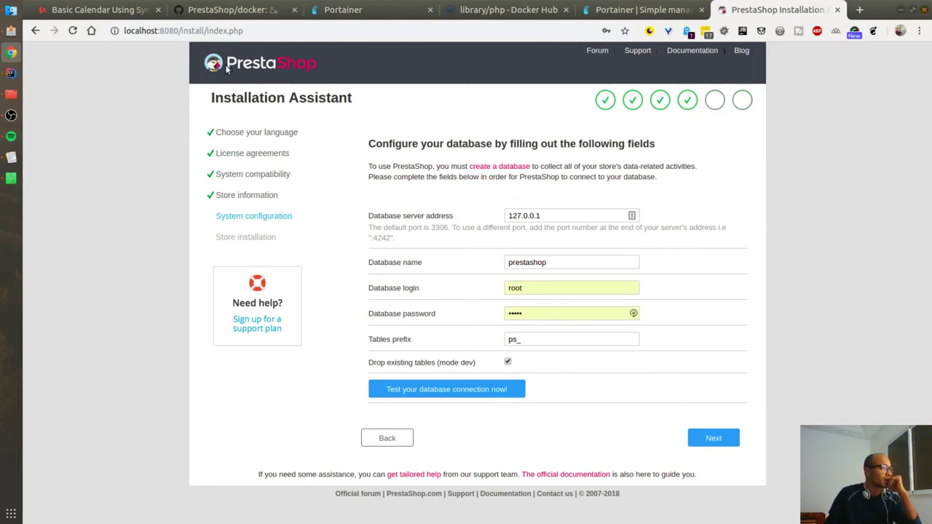
pyautogui.click(207, 8)
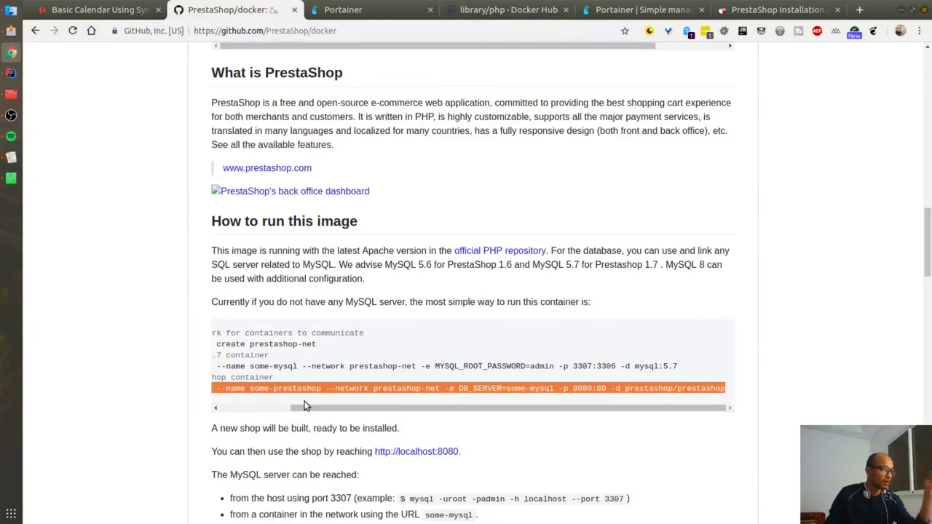
# Step: Highlight the some-mysql server address in the PrestaShop/docker README
pyautogui.moveTo(305, 406); pyautogui.dragTo(226, 413)
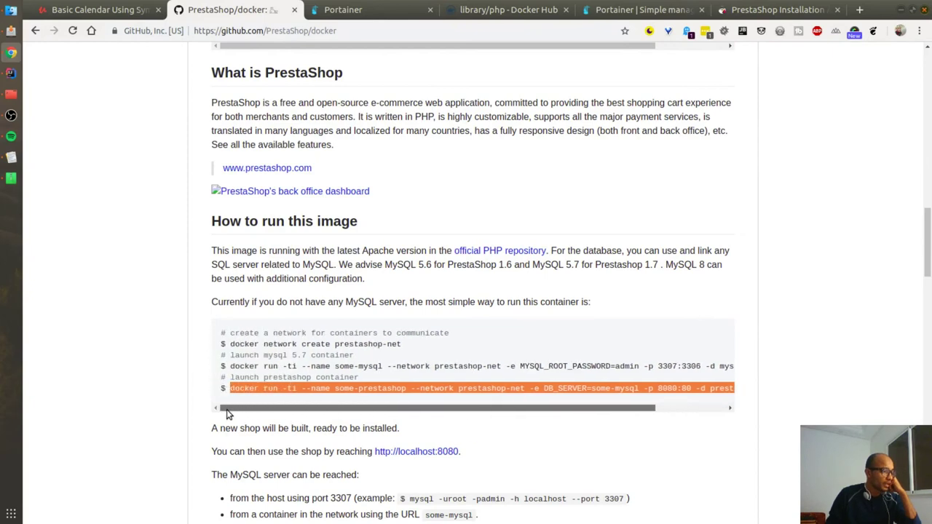
pyautogui.scroll(-5, 144, 286)
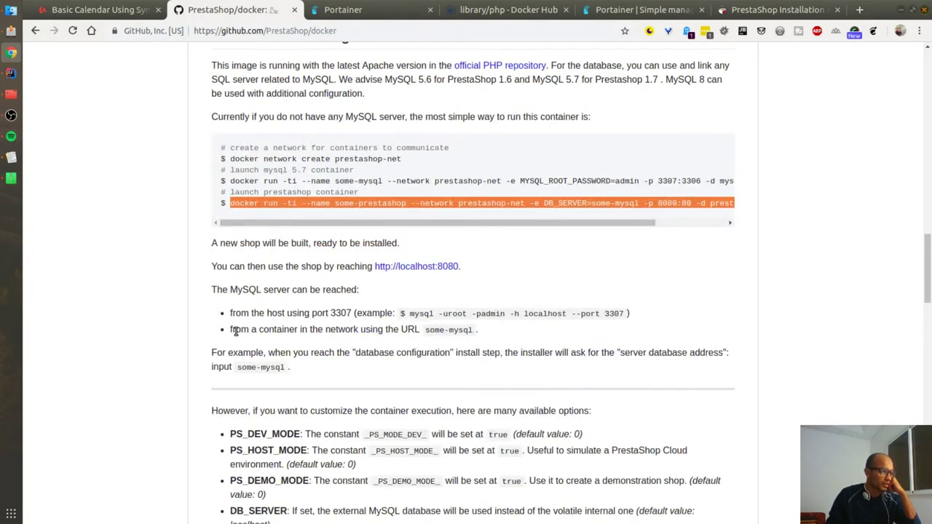
pyautogui.moveTo(422, 332); pyautogui.dragTo(470, 329)
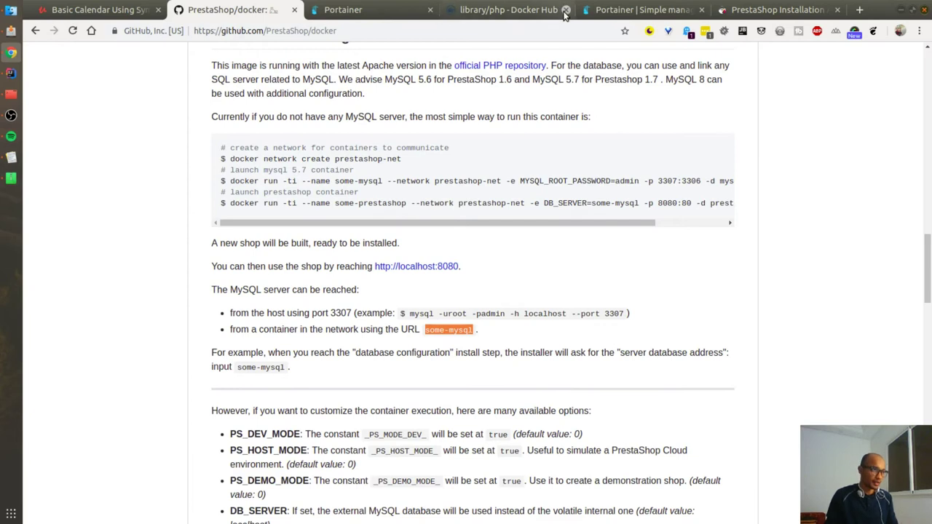
pyautogui.click(773, 10)
# Step: Paste some-mysql as the database server address and keep database name prestashop
pyautogui.click(406, 216)
pyautogui.write('some-mysql')
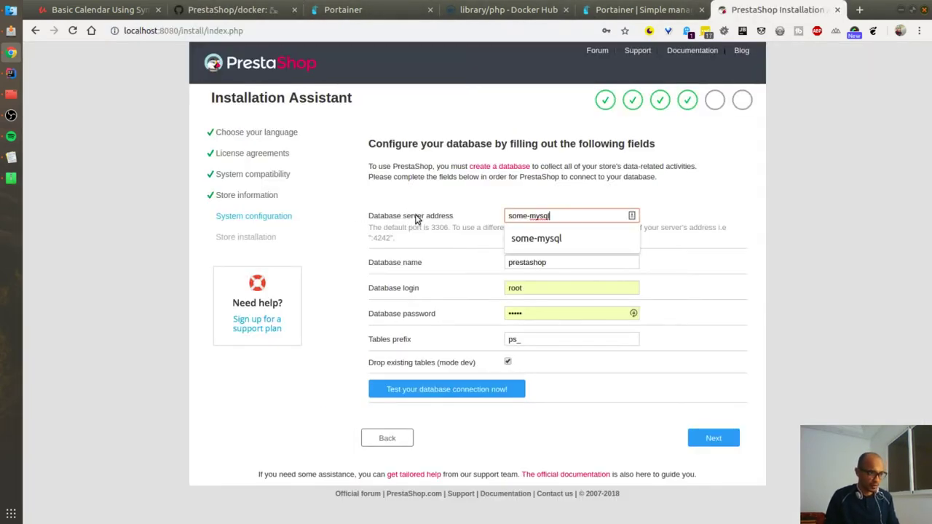
pyautogui.click(558, 202)
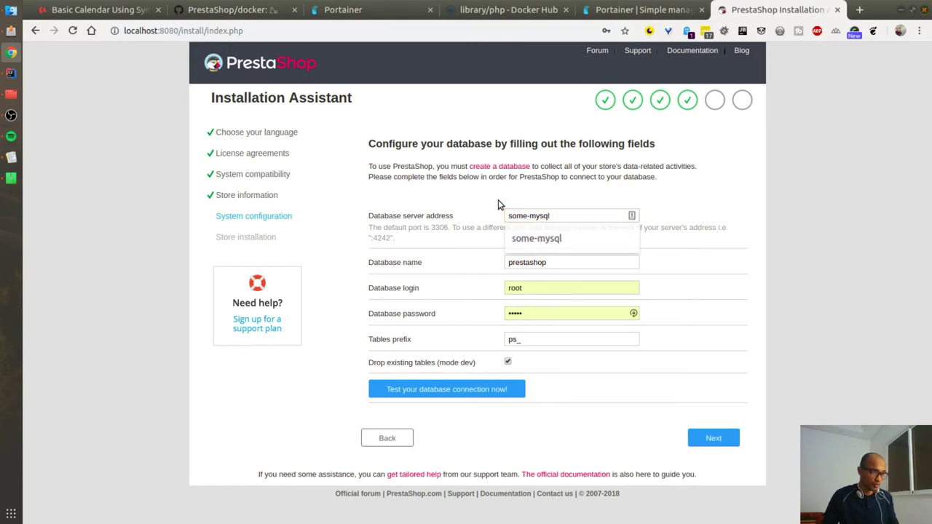
pyautogui.moveTo(565, 261); pyautogui.dragTo(429, 261)
pyautogui.doubleClick(540, 257)
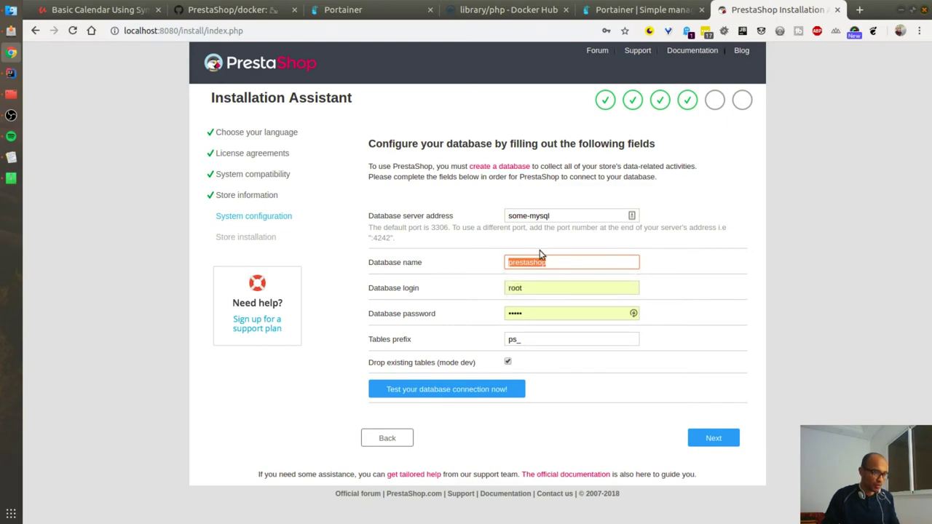
# Step: Set the database login to root and start re-entering the database password
pyautogui.doubleClick(543, 288)
pyautogui.write('root')
pyautogui.press('Down')
pyautogui.press('Return')
pyautogui.write('ad')
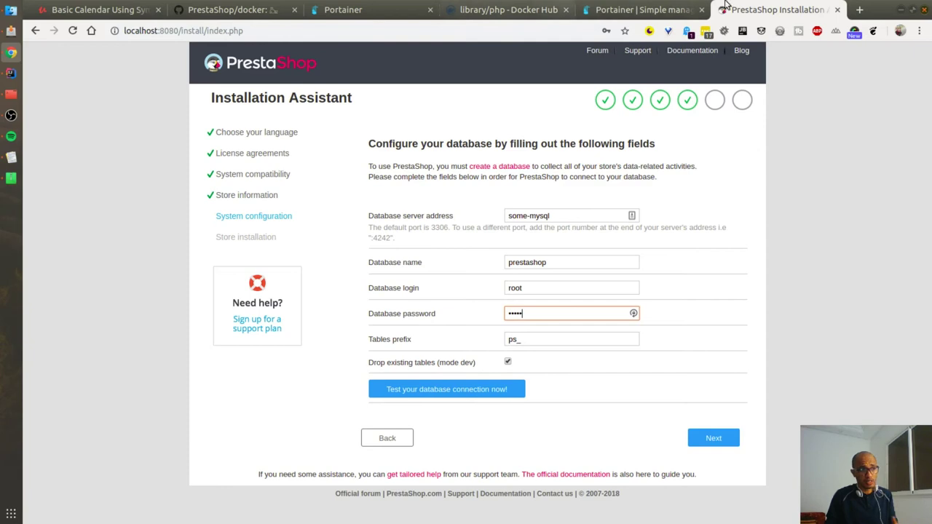
pyautogui.moveTo(468, 6); pyautogui.dragTo(364, 4)
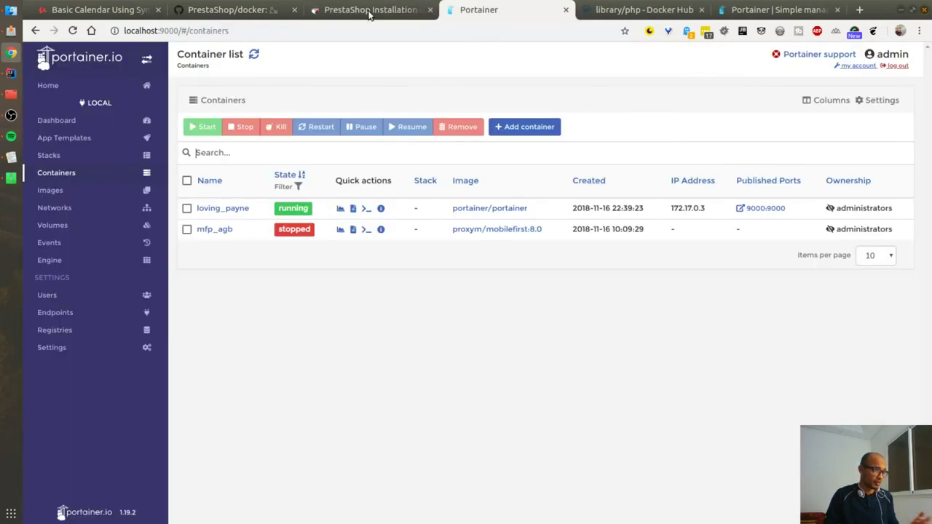
# Step: Highlight the password and the -uroot user in the README's mysql example command
pyautogui.click(237, 9)
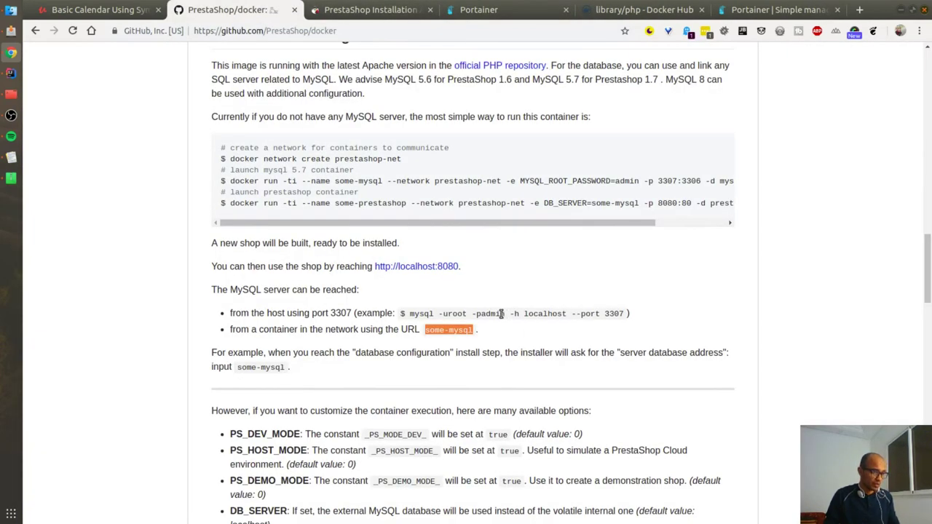
pyautogui.moveTo(479, 314); pyautogui.dragTo(507, 313)
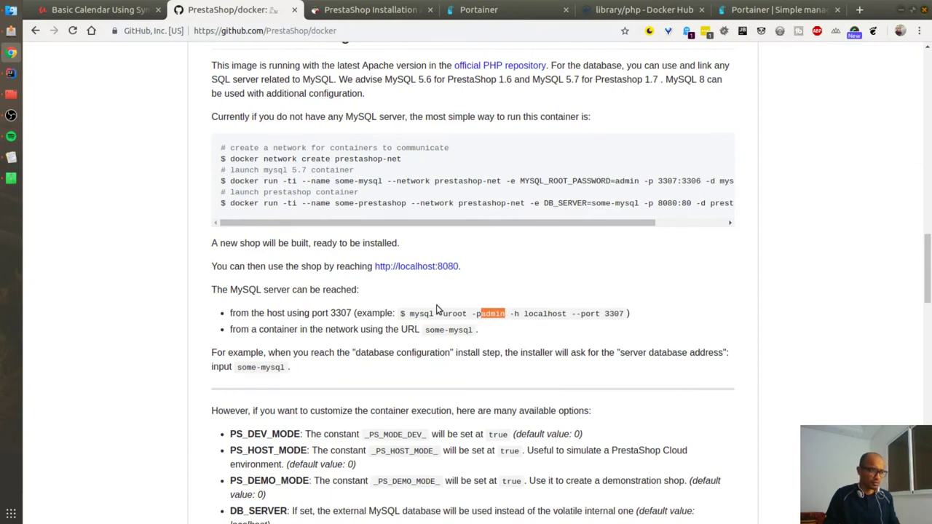
pyautogui.moveTo(448, 313); pyautogui.dragTo(461, 313)
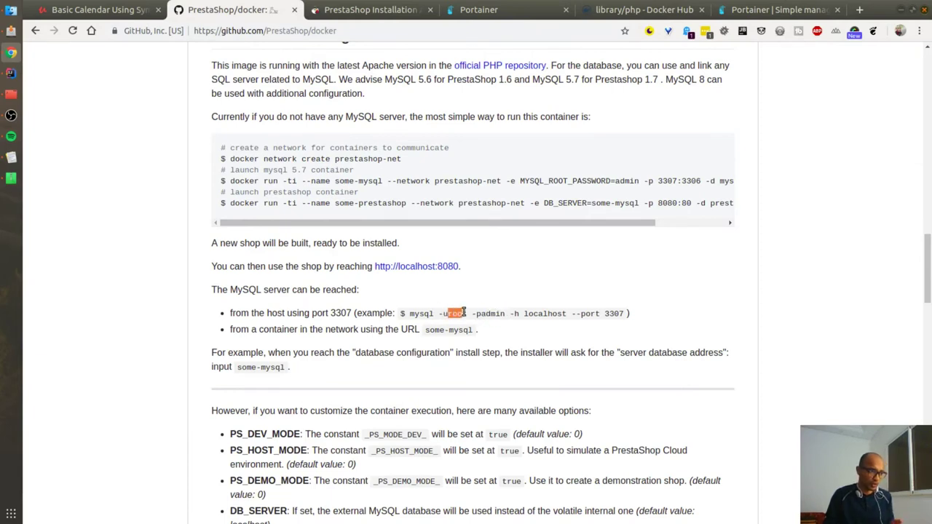
# Step: Test the installer's database connection and try auto-creating the missing prestashop database
pyautogui.click(361, 9)
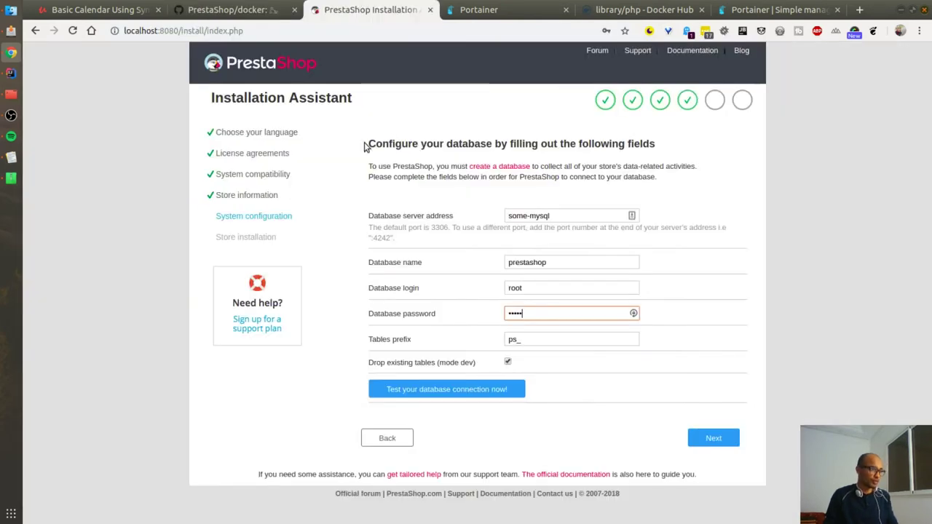
pyautogui.click(456, 397)
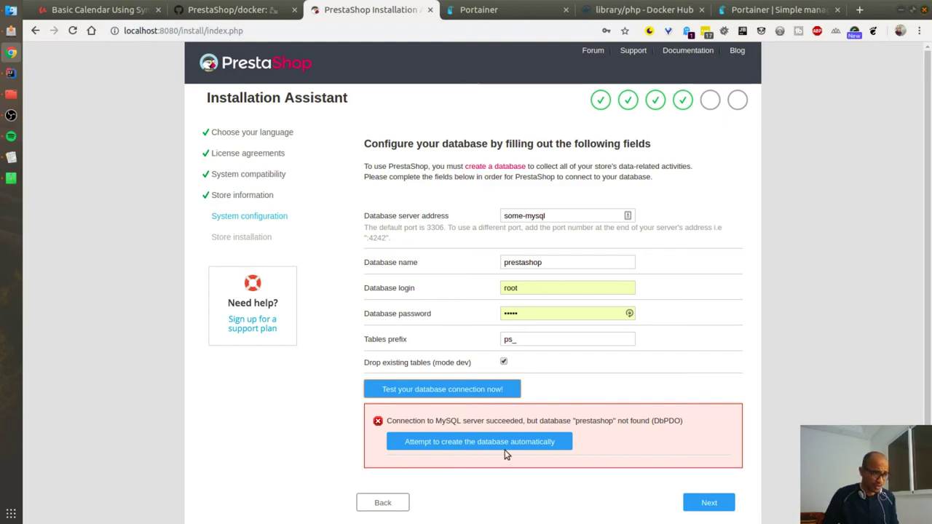
pyautogui.click(463, 446)
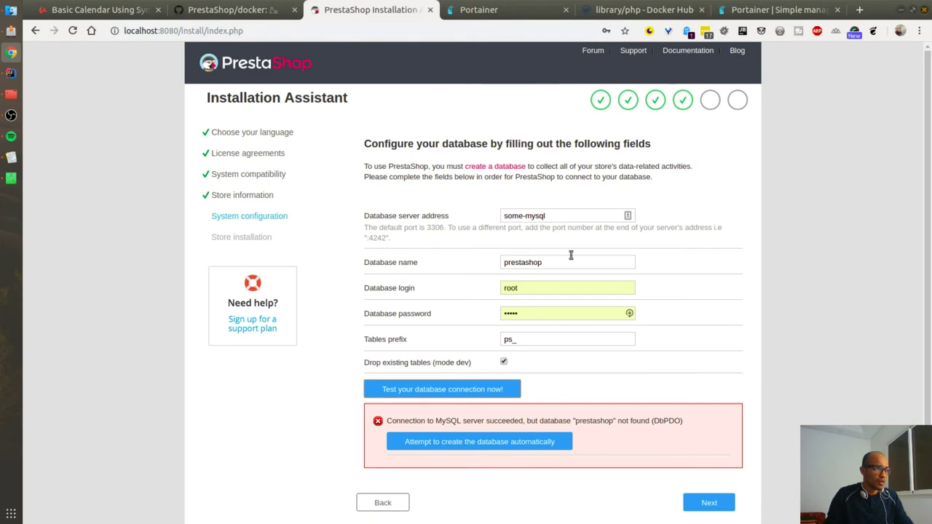
pyautogui.click(491, 10)
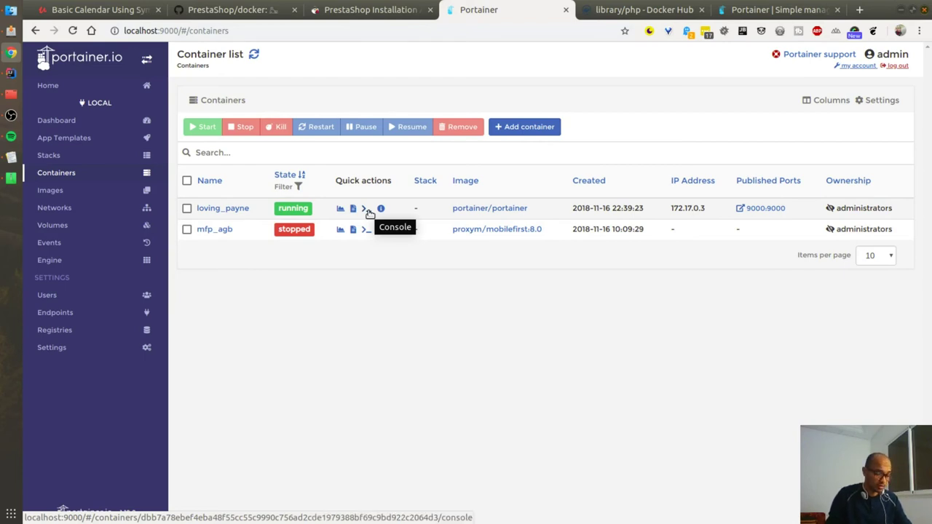
# Step: Refresh the container list and connect a /bin/bash console to the some-mysql container
pyautogui.click(366, 209)
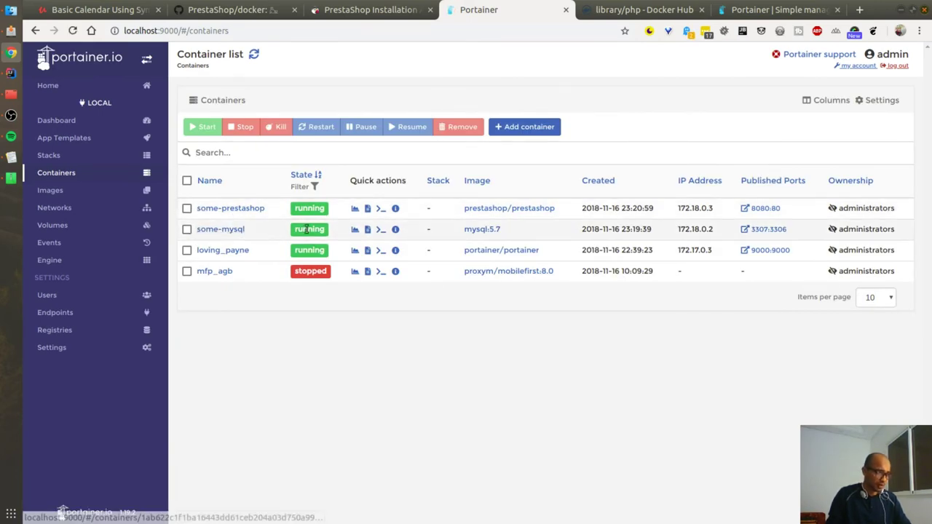
pyautogui.click(380, 230)
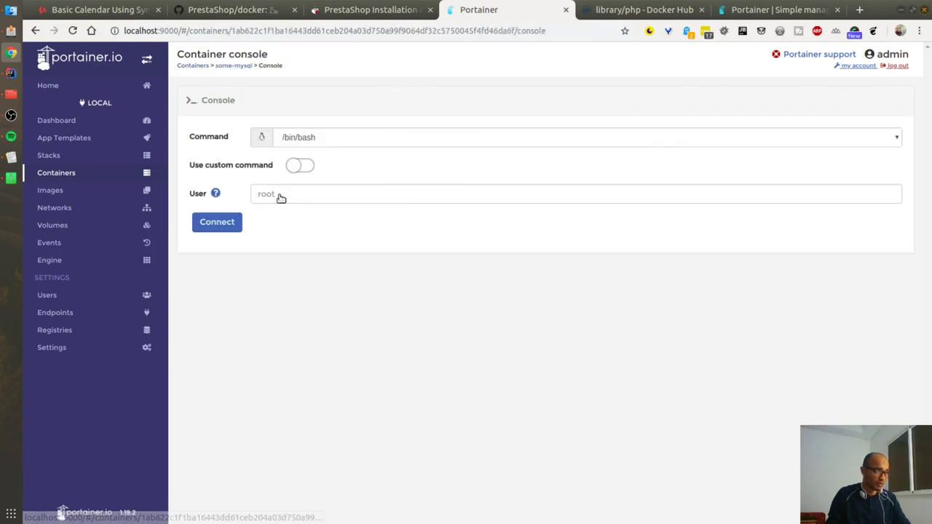
pyautogui.click(302, 143)
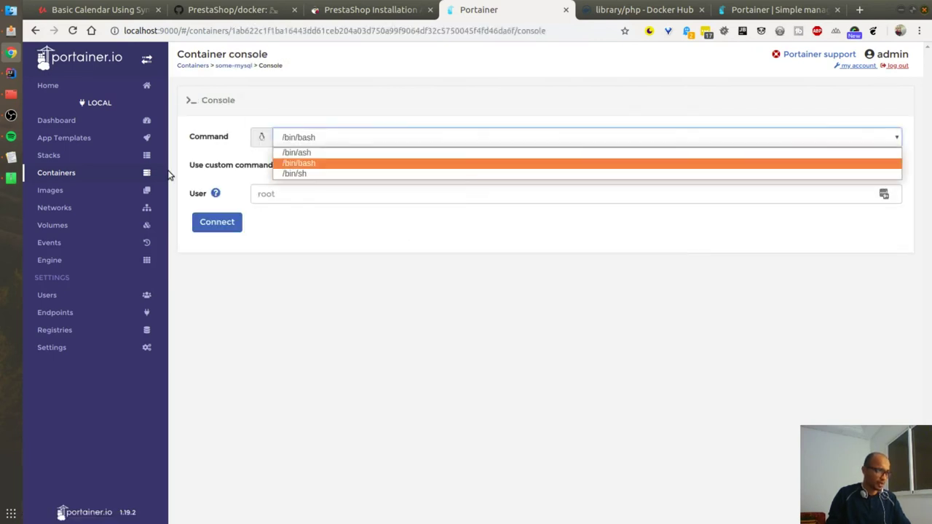
pyautogui.click(222, 222)
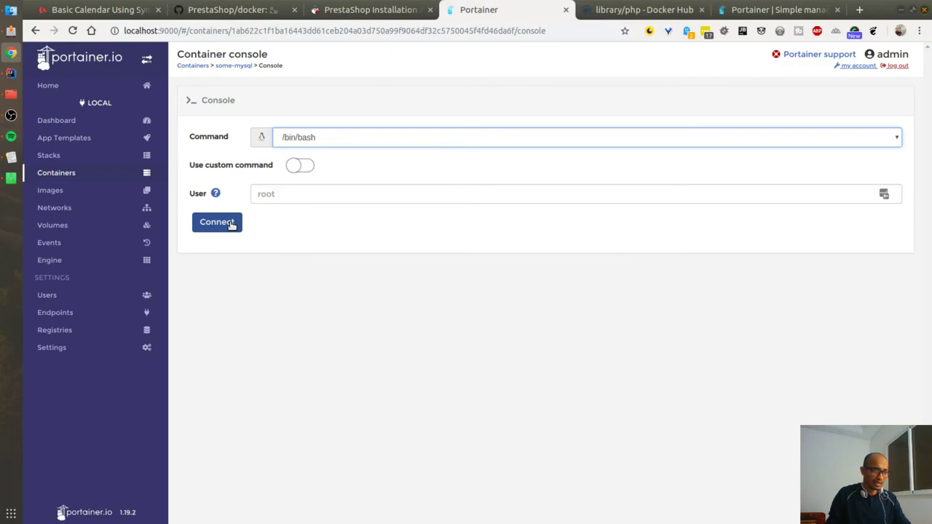
pyautogui.click(229, 224)
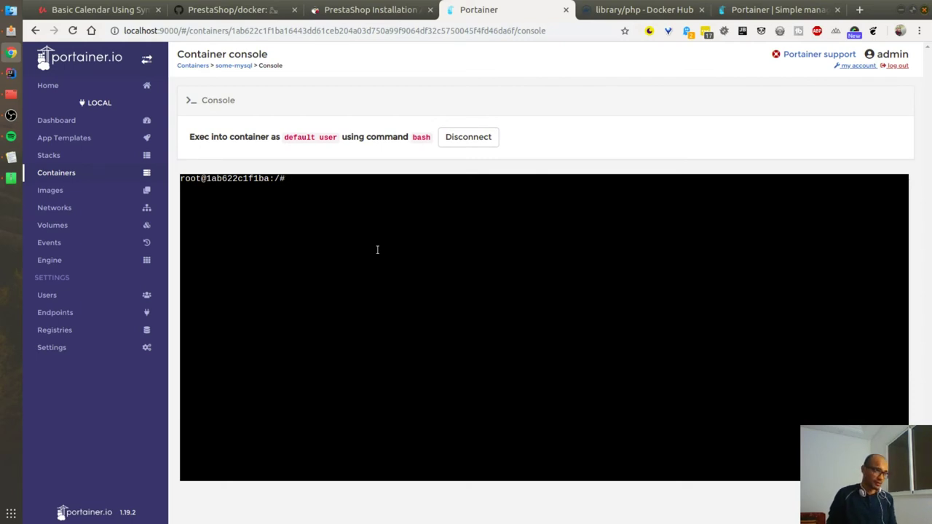
# Step: In the terminal, try running sudo docker exec /bin/bash, correcting the missing docker word
pyautogui.click(16, 98)
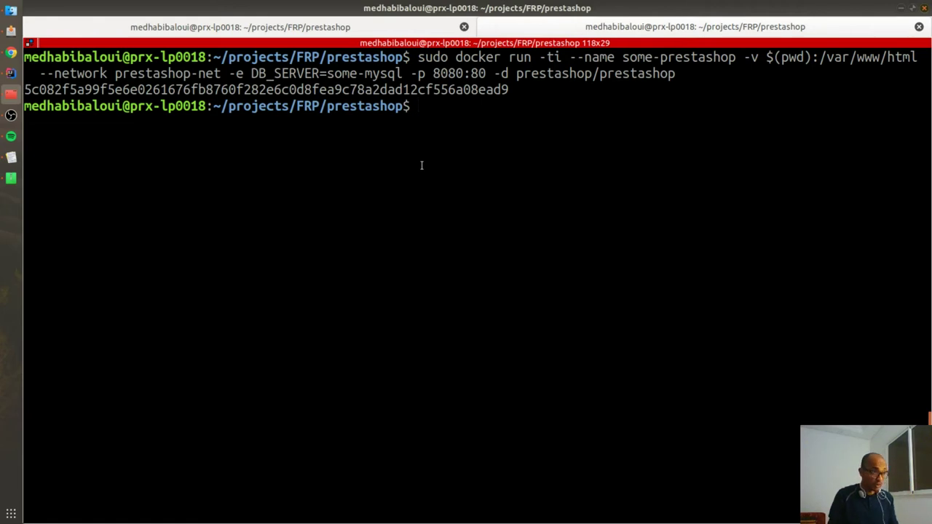
pyautogui.write('sudo ex')
pyautogui.press('Tab')
pyautogui.press('Tab')
pyautogui.press('Tab')
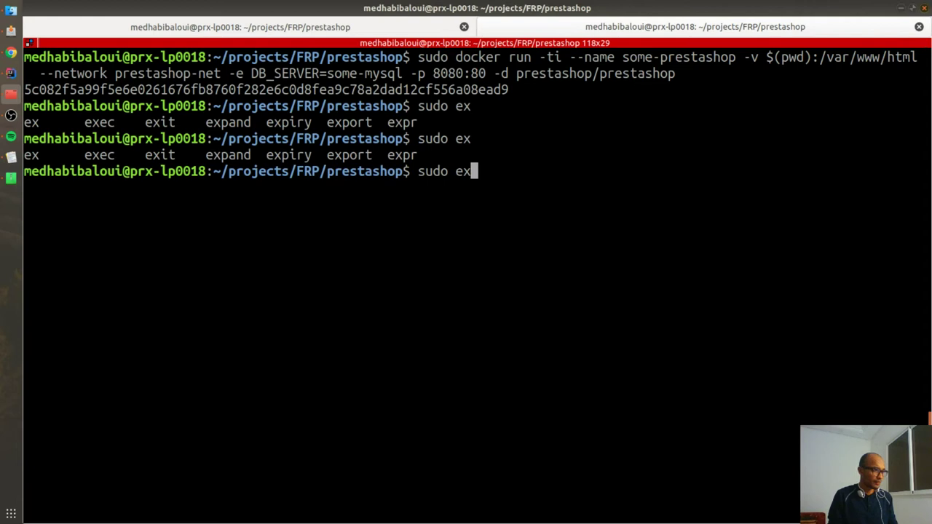
pyautogui.write('ec ')
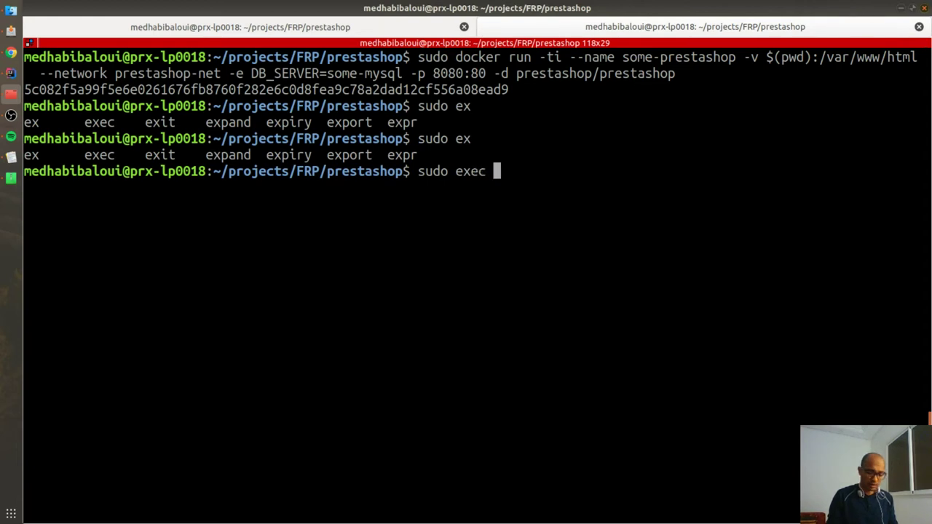
pyautogui.write('/bin/bash')
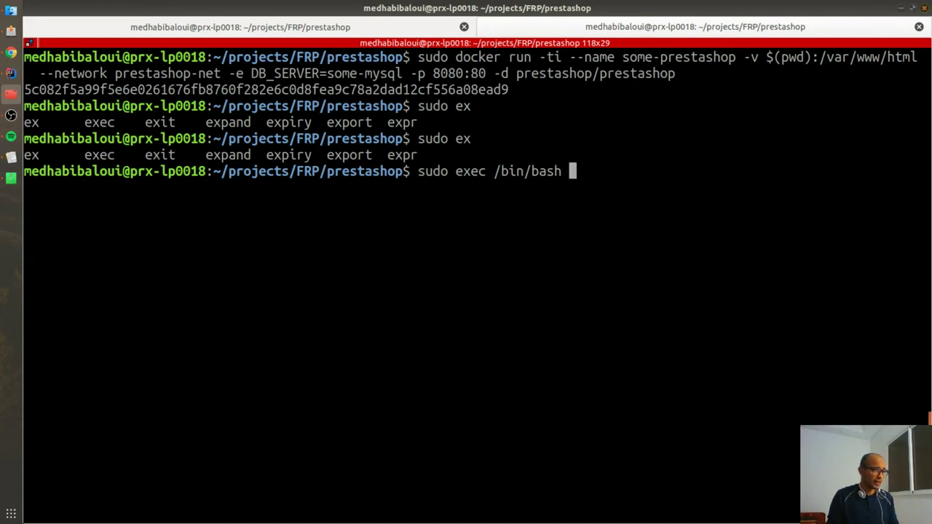
pyautogui.press('Return')
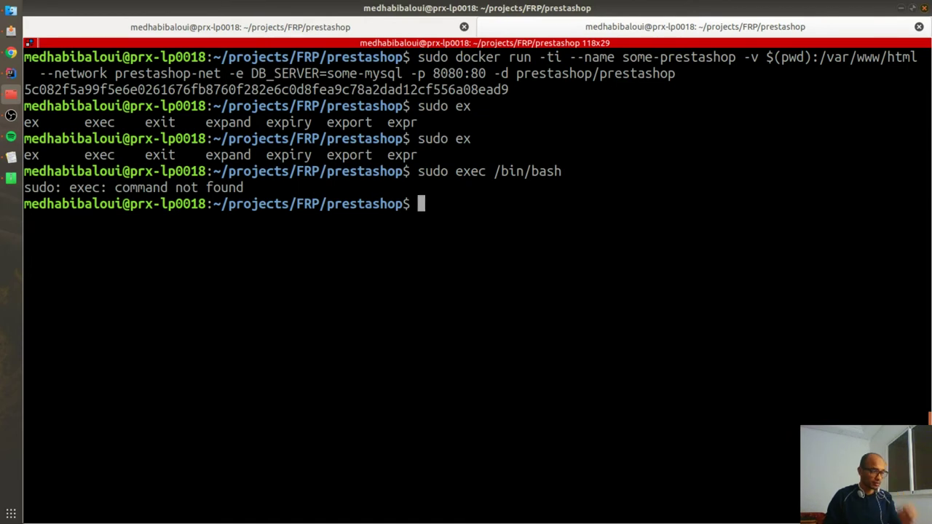
pyautogui.press('Up')
pyautogui.hotkey('ctrl', 'Left')
pyautogui.hotkey('ctrl', 'Left')
pyautogui.hotkey('ctrl', 'Left')
pyautogui.press('Left')
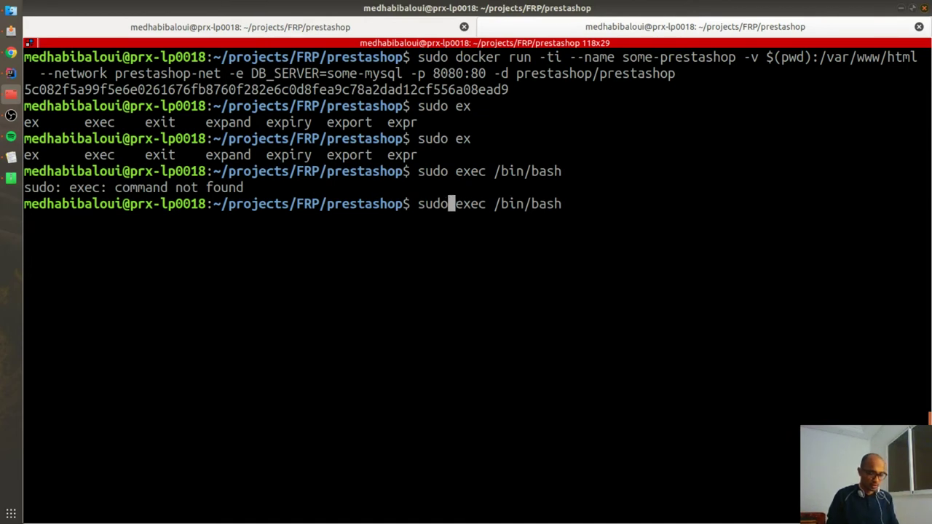
pyautogui.write('do')
pyautogui.press('BackSpace')
pyautogui.press('BackSpace')
pyautogui.write('docker')
pyautogui.press('Return')
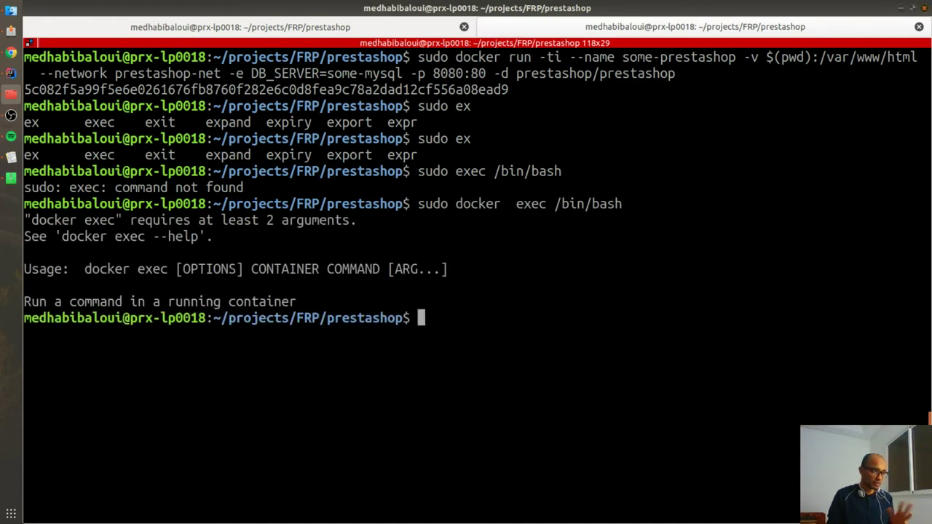
# Step: Clear the screen and run sudo docker ps, copying the PrestaShop container's ID prefix
pyautogui.hotkey('ctrl', 'l')
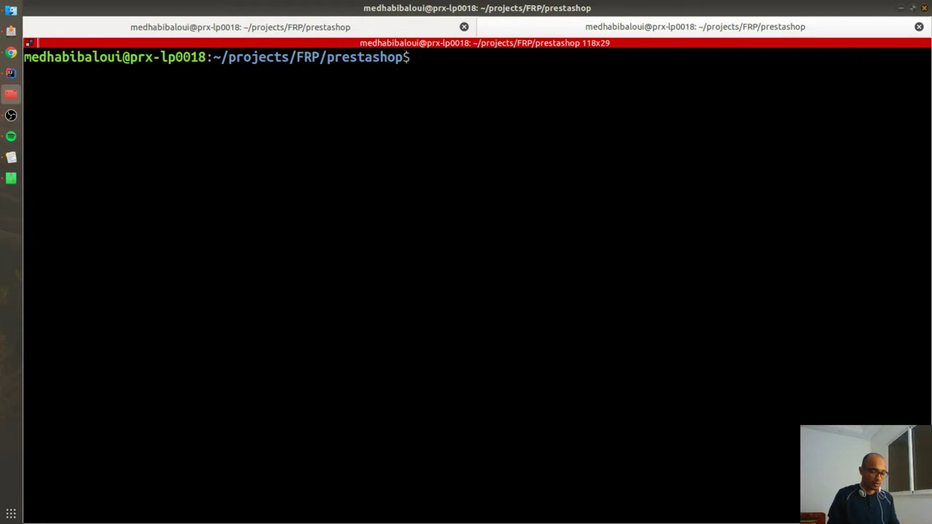
pyautogui.press('Up')
pyautogui.press('BackSpace')
pyautogui.press('BackSpace')
pyautogui.press('BackSpace')
pyautogui.press('BackSpace')
pyautogui.press('BackSpace')
pyautogui.press('BackSpace')
pyautogui.press('BackSpace')
pyautogui.press('BackSpace')
pyautogui.press('BackSpace')
pyautogui.press('BackSpace')
pyautogui.press('BackSpace')
pyautogui.press('BackSpace')
pyautogui.press('BackSpace')
pyautogui.press('BackSpace')
pyautogui.press('BackSpace')
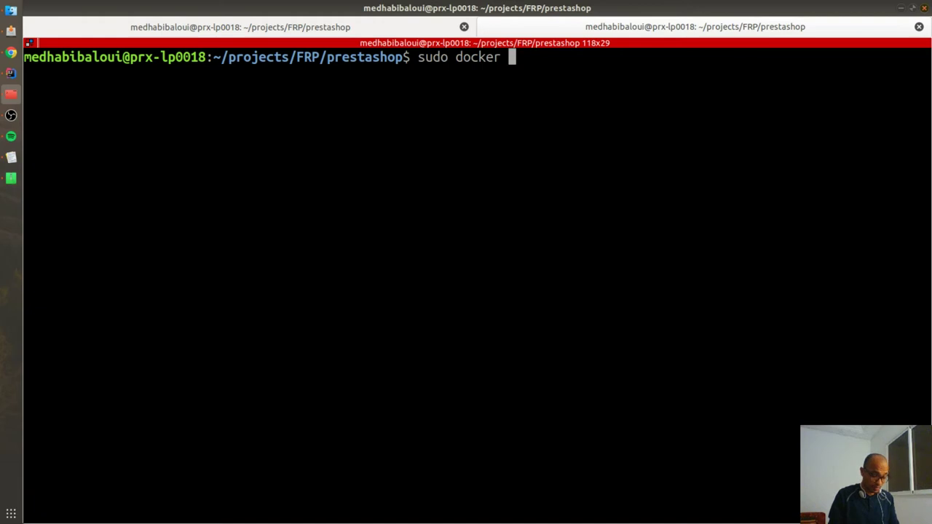
pyautogui.write('ps')
pyautogui.press('Return')
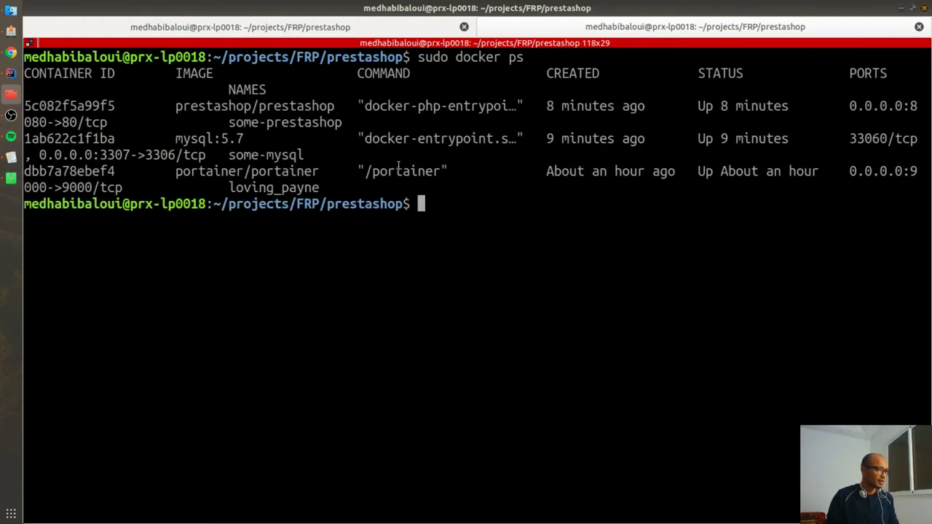
pyautogui.hotkey('ctrl', '-')
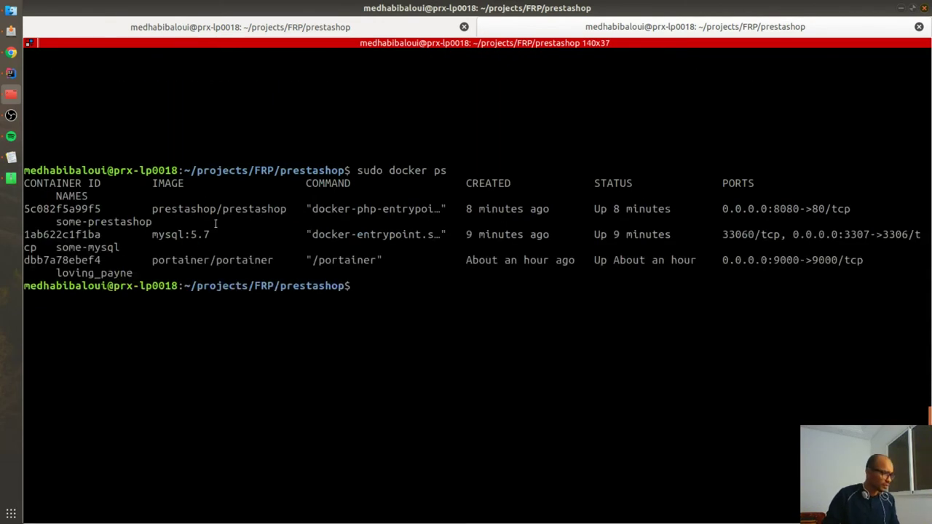
pyautogui.moveTo(41, 208); pyautogui.dragTo(24, 208)
pyautogui.hotkey('ctrl', 'c')
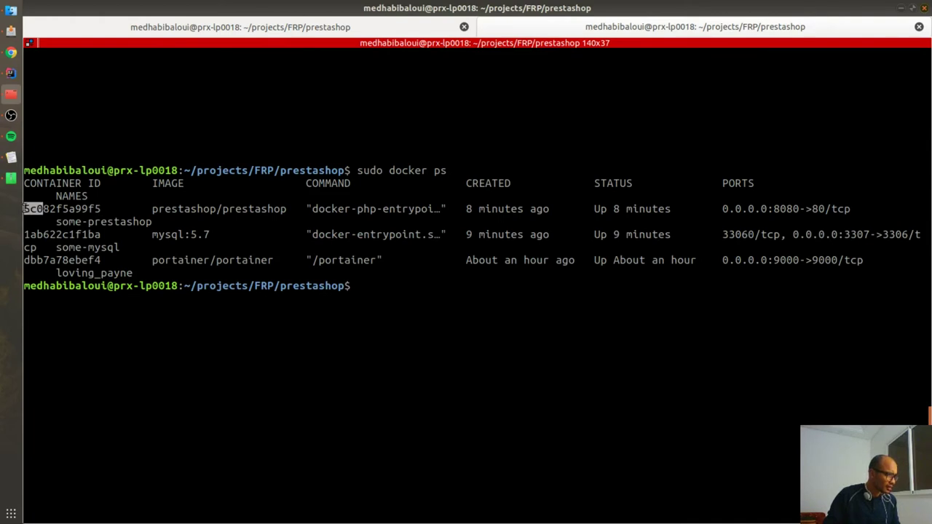
pyautogui.click(541, 306)
# Step: Retry the exec with the container ID, reordered as sudo docker exec 5c0 /bin/bash
pyautogui.press('Up')
pyautogui.press('Up')
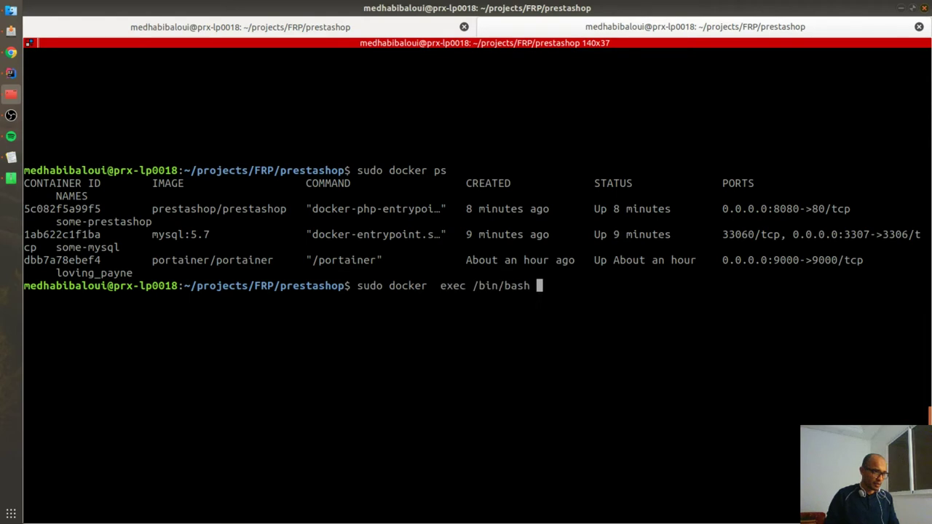
pyautogui.hotkey('ctrl', 'shift', 'v')
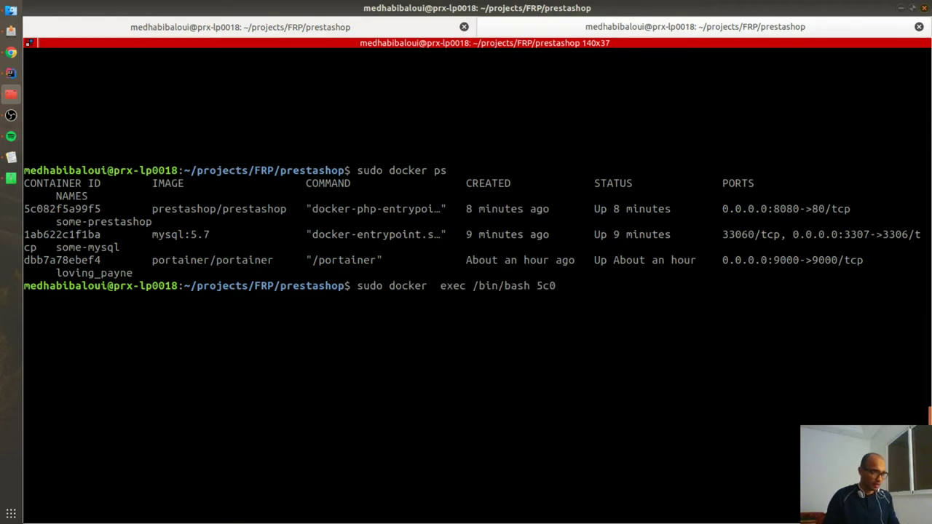
pyautogui.press('Return')
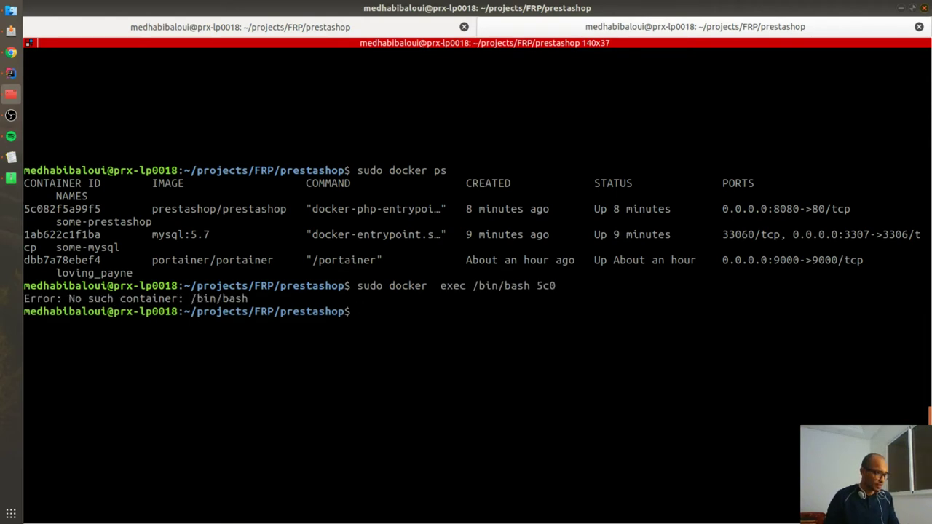
pyautogui.press('Up')
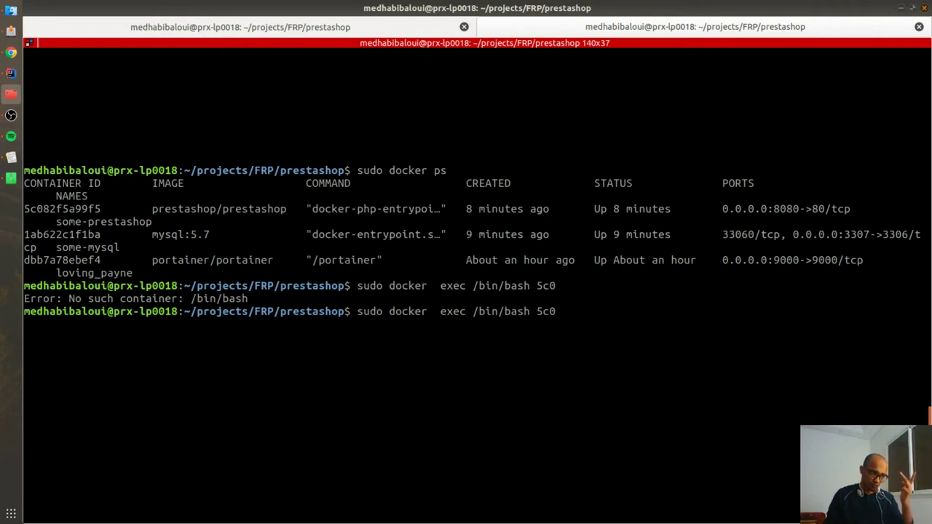
pyautogui.press('BackSpace')
pyautogui.press('BackSpace')
pyautogui.press('BackSpace')
pyautogui.press('Left')
pyautogui.press('Left')
pyautogui.press('Left')
pyautogui.press('Left')
pyautogui.press('Left')
pyautogui.press('Left')
pyautogui.press('Left')
pyautogui.press('Left')
pyautogui.press('Left')
pyautogui.press('Left')
pyautogui.press('Left')
pyautogui.press('Left')
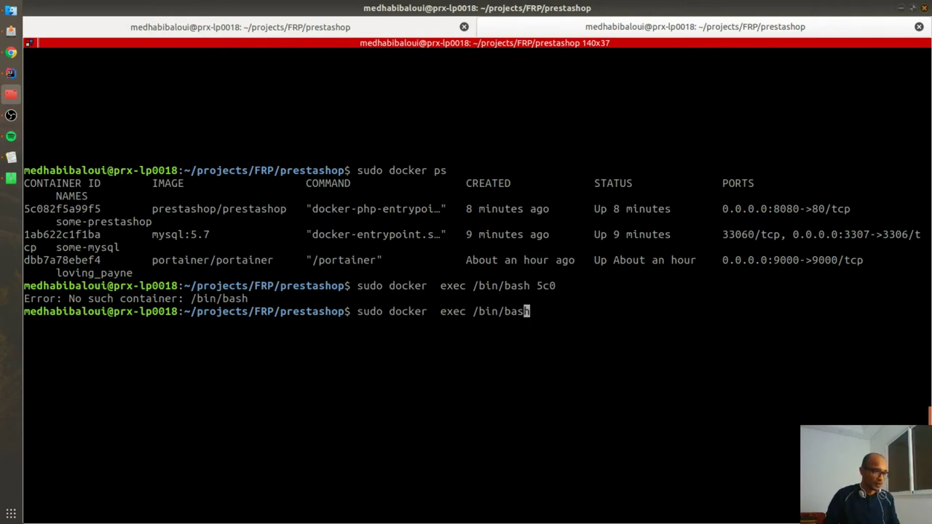
pyautogui.press('Left')
pyautogui.press('Left')
pyautogui.press('Left')
pyautogui.press('Right')
pyautogui.press('Right')
pyautogui.press('Right')
pyautogui.press('Right')
pyautogui.press('Right')
pyautogui.write('5c0')
pyautogui.press('Return')
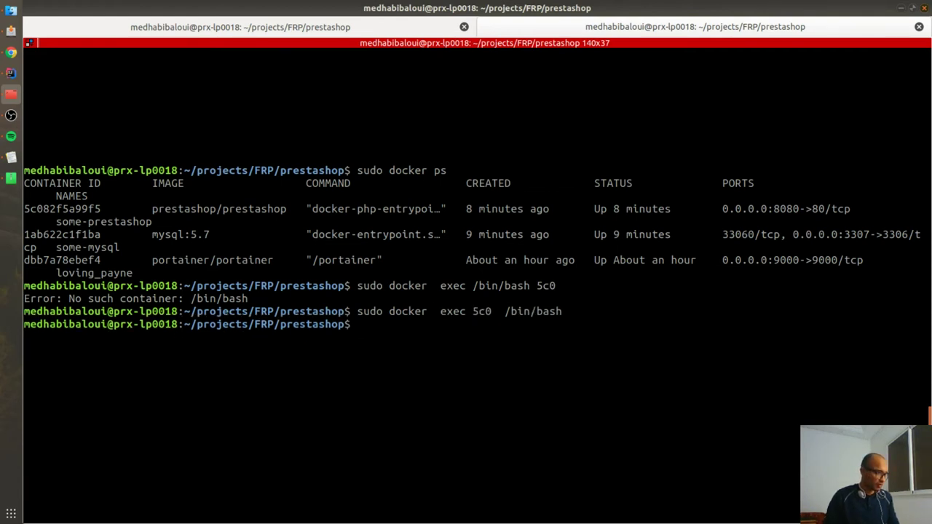
pyautogui.press('Up')
pyautogui.press('Left')
pyautogui.press('Left')
pyautogui.press('Left')
pyautogui.press('Left')
pyautogui.press('Left')
pyautogui.press('Left')
pyautogui.press('Left')
pyautogui.press('Left')
pyautogui.press('Left')
pyautogui.press('Left')
pyautogui.press('Left')
pyautogui.press('Left')
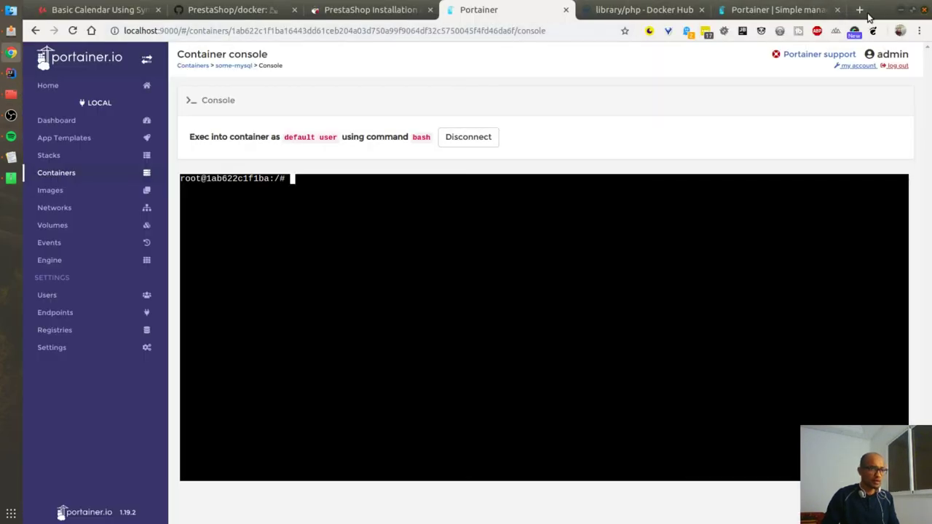
# Step: Search for docker exec and scroll the Medium article to its docker exec -i -t example
pyautogui.click(861, 10)
pyautogui.write('docker exec')
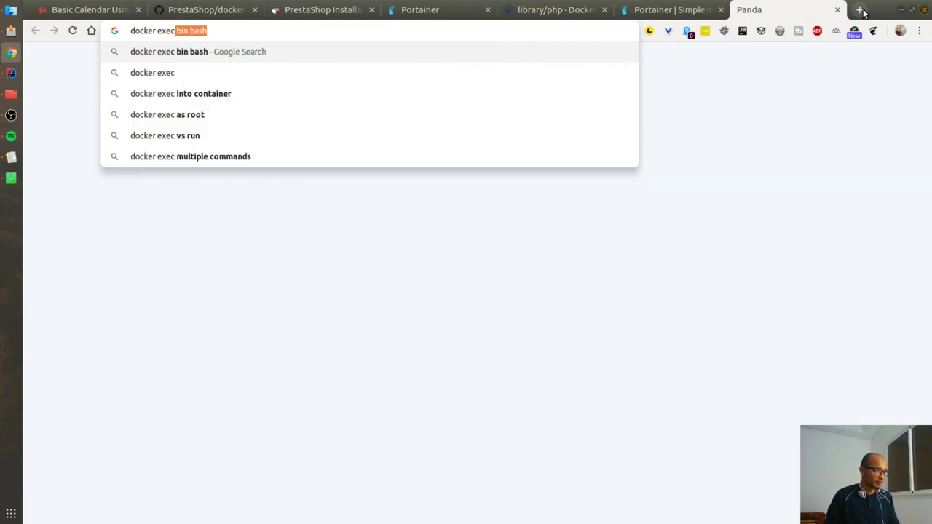
pyautogui.press('Return')
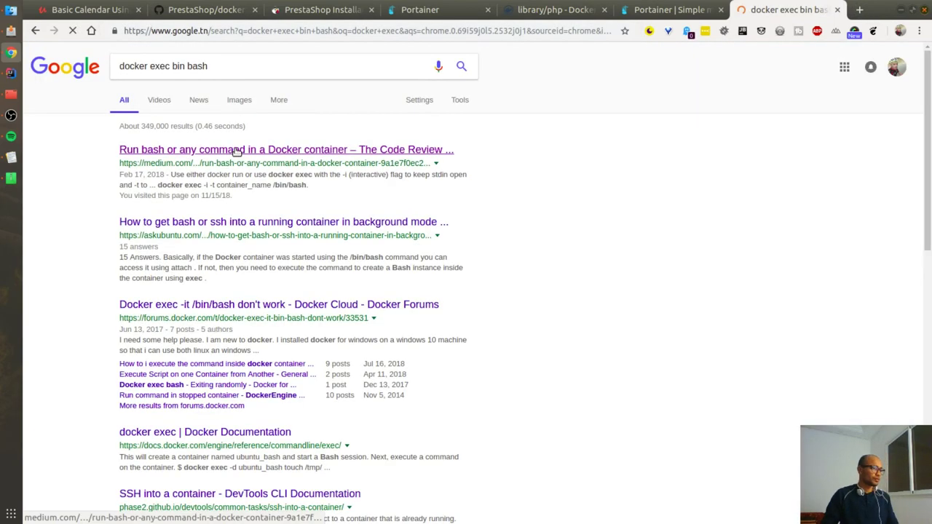
pyautogui.click(168, 170)
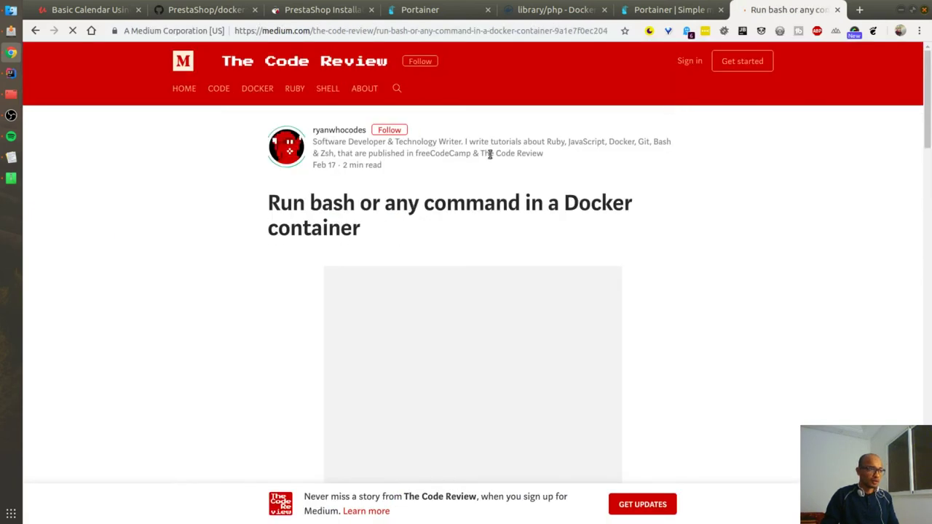
pyautogui.scroll(-5, 167, 334)
pyautogui.scroll(-6, 185, 352)
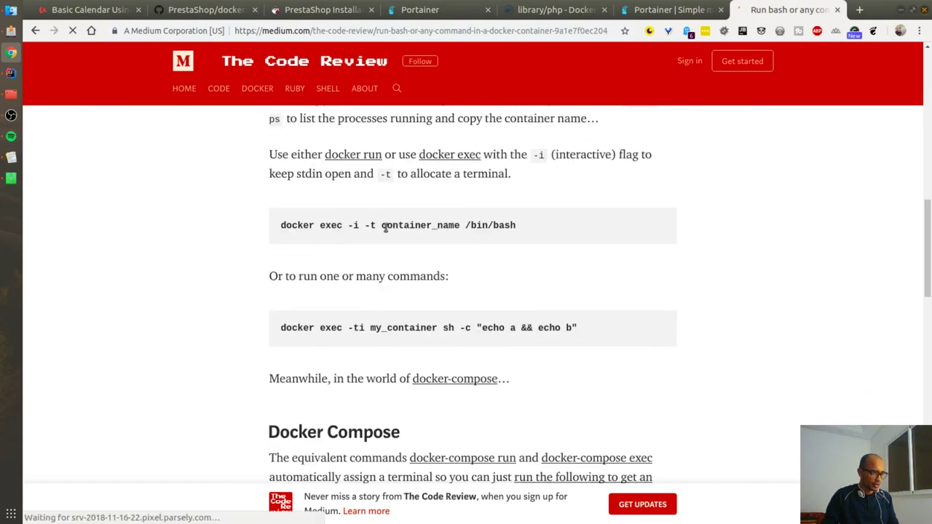
pyautogui.doubleClick(425, 227)
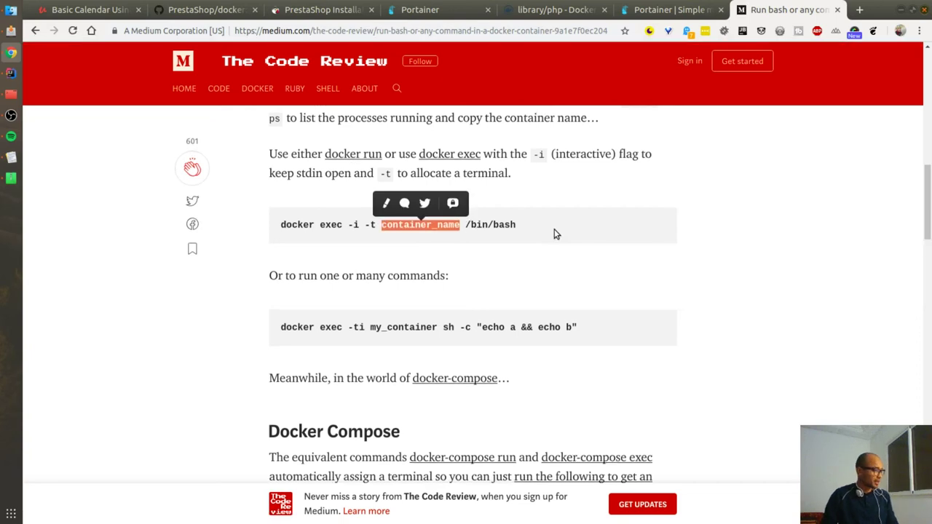
pyautogui.click(610, 235)
pyautogui.hotkey('alt', 'Tab')
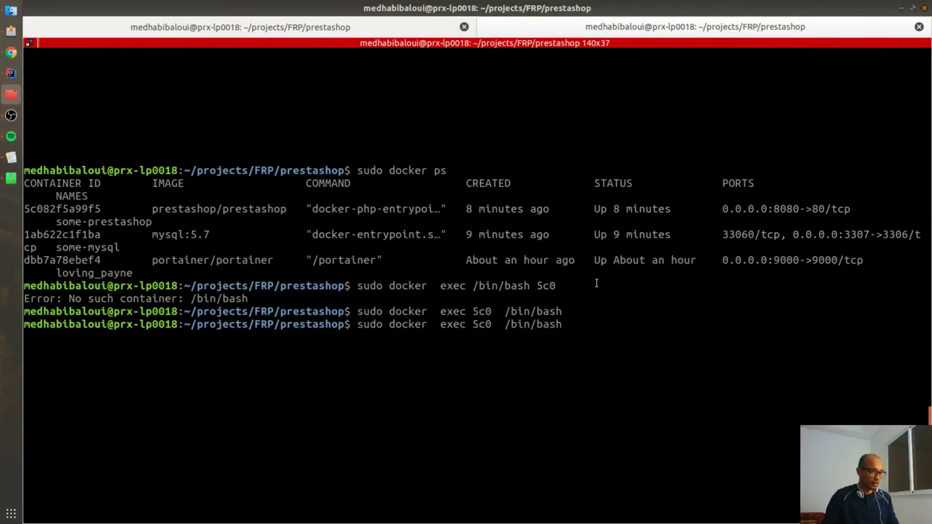
# Step: Run sudo docker exec -t -i 5c0 /bin/bash, checking the article's -i interactive and -t terminal explanations
pyautogui.press('Left')
pyautogui.press('Left')
pyautogui.press('Left')
pyautogui.write('-')
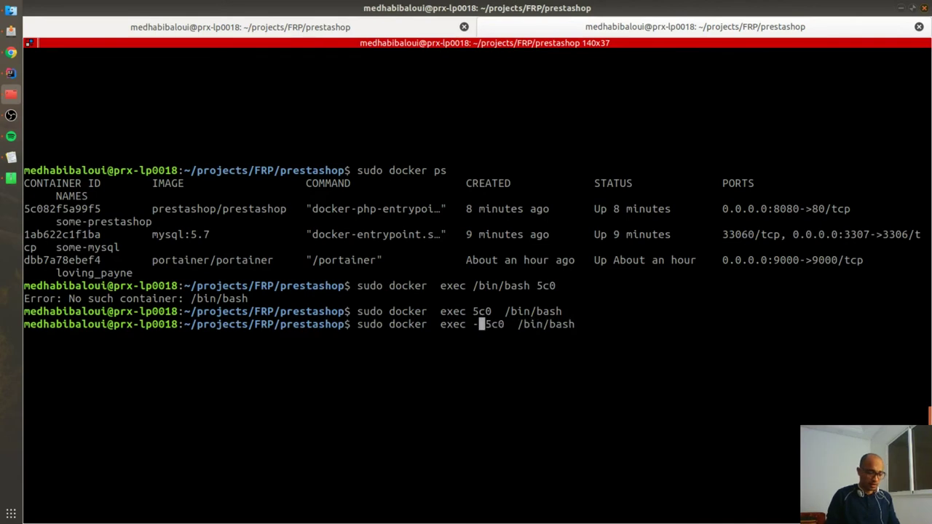
pyautogui.write('t -')
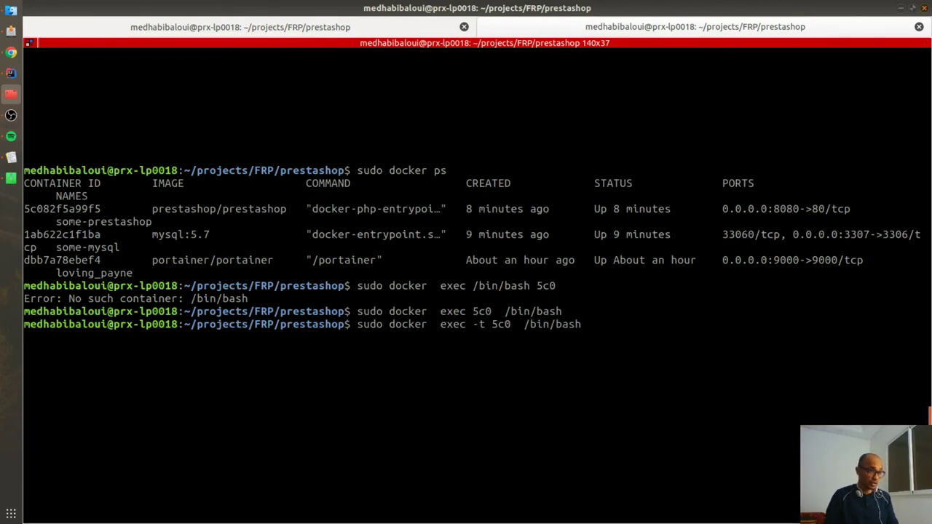
pyautogui.write('i')
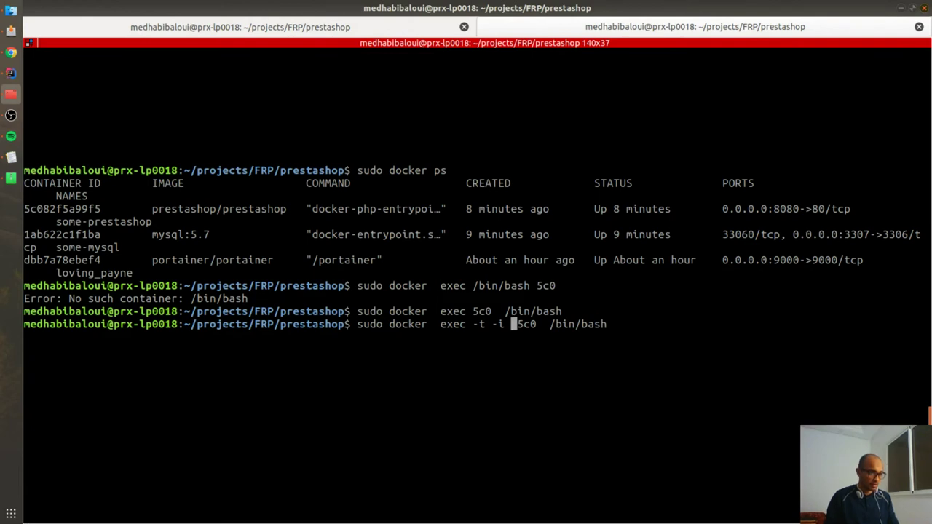
pyautogui.press('Return')
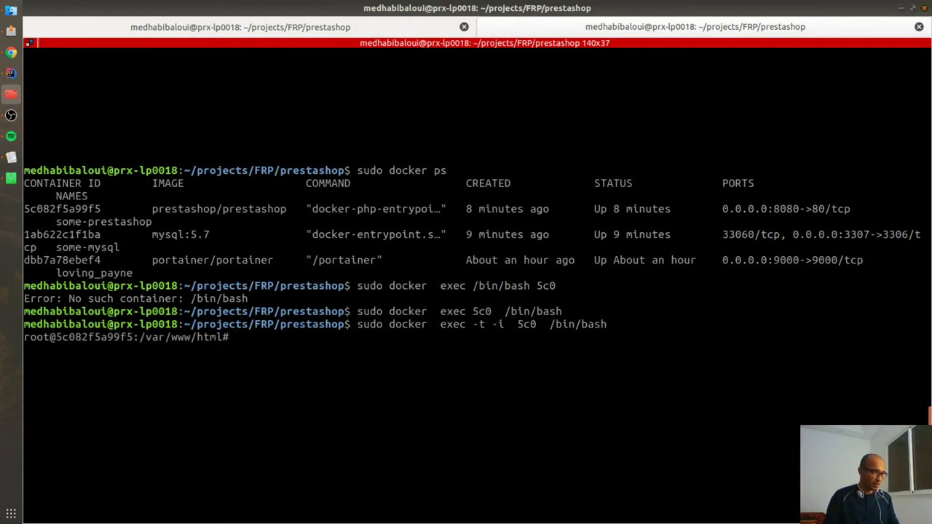
pyautogui.hotkey('alt', 'Tab')
pyautogui.moveTo(361, 224); pyautogui.dragTo(344, 224)
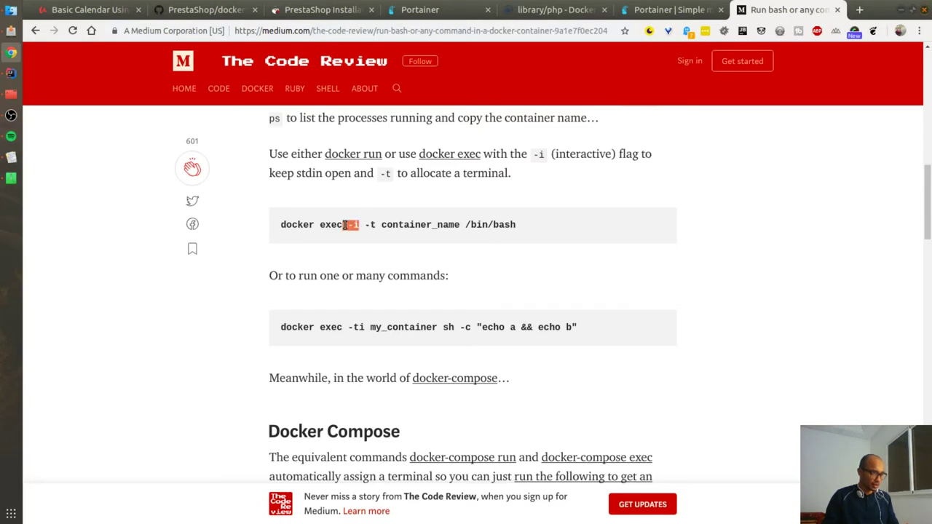
pyautogui.doubleClick(582, 155)
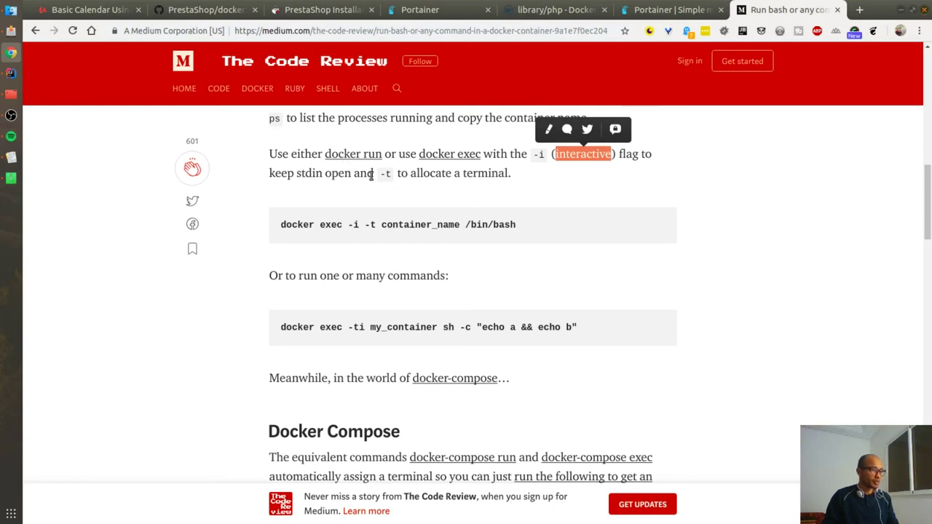
pyautogui.doubleClick(385, 174)
pyautogui.moveTo(513, 173); pyautogui.dragTo(461, 177)
pyautogui.hotkey('alt', 'Tab')
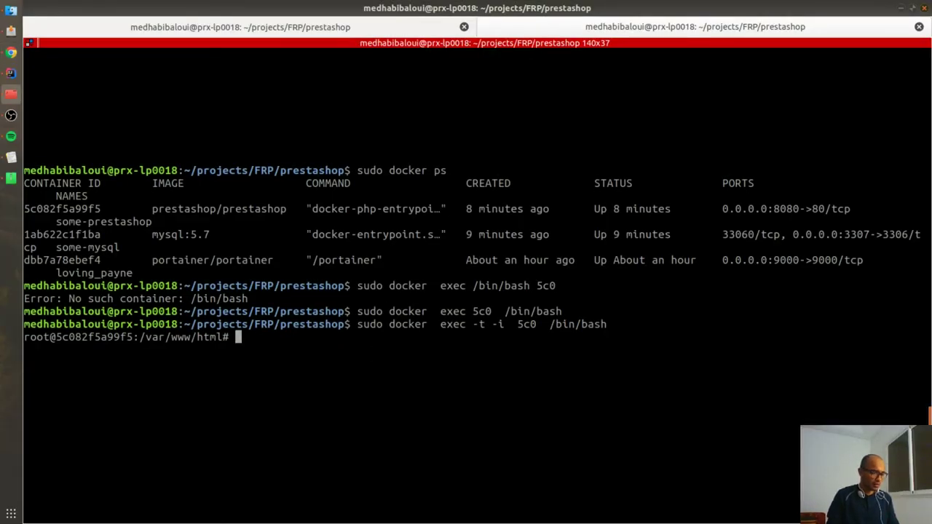
# Step: List the container's web files with ls, then exit back to the host prompt
pyautogui.write('ls')
pyautogui.press('Return')
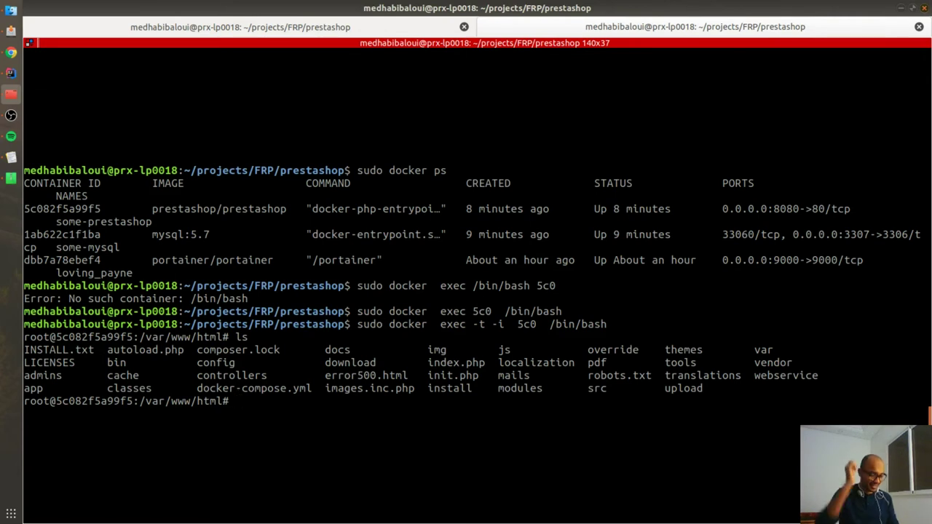
pyautogui.write('exit')
pyautogui.press('Return')
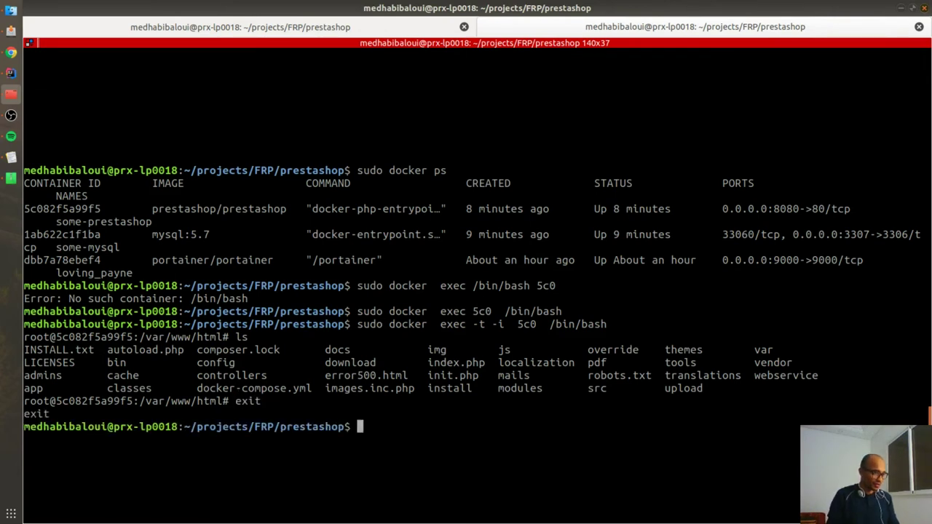
pyautogui.press('Up')
pyautogui.press('Up')
# Step: Open a shell in container 1ab and log into MySQL with mysql -u root -p
pyautogui.press('Down')
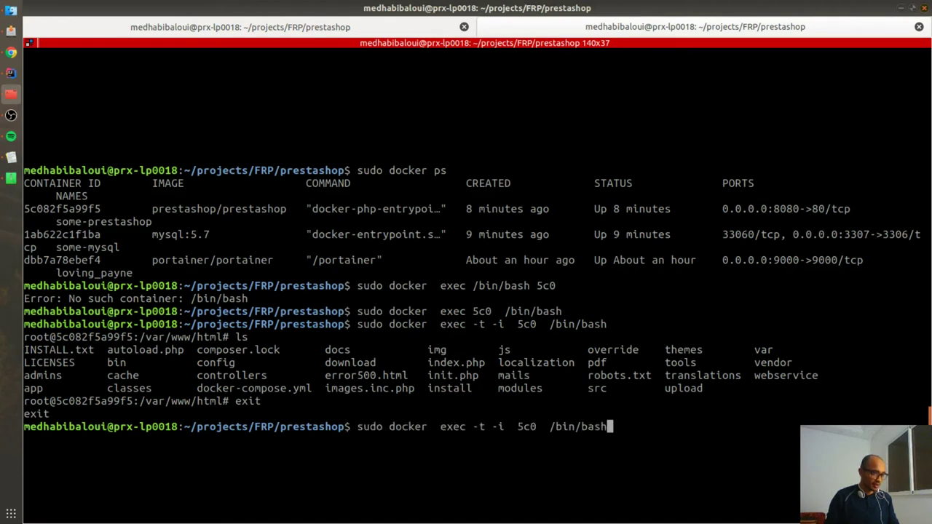
pyautogui.press('Left')
pyautogui.press('Left')
pyautogui.press('Left')
pyautogui.press('Left')
pyautogui.press('Left')
pyautogui.press('Left')
pyautogui.press('Left')
pyautogui.press('Left')
pyautogui.press('Left')
pyautogui.press('Left')
pyautogui.press('Left')
pyautogui.press('Left')
pyautogui.press('BackSpace')
pyautogui.press('BackSpace')
pyautogui.press('BackSpace')
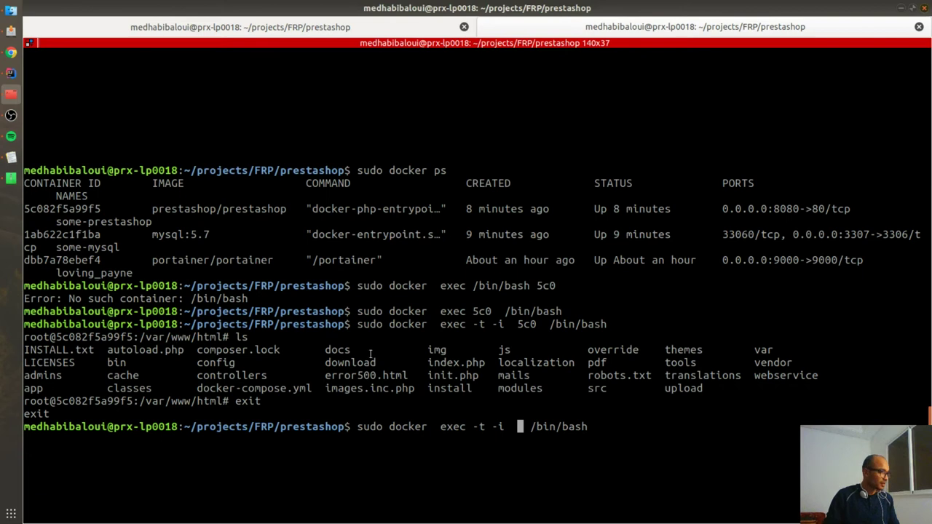
pyautogui.hotkey('ctrl', '-')
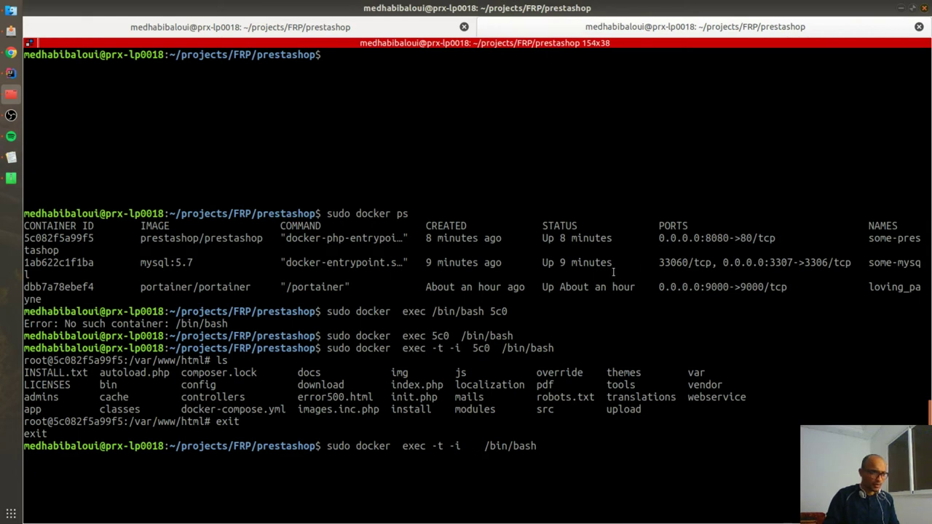
pyautogui.write('1ab')
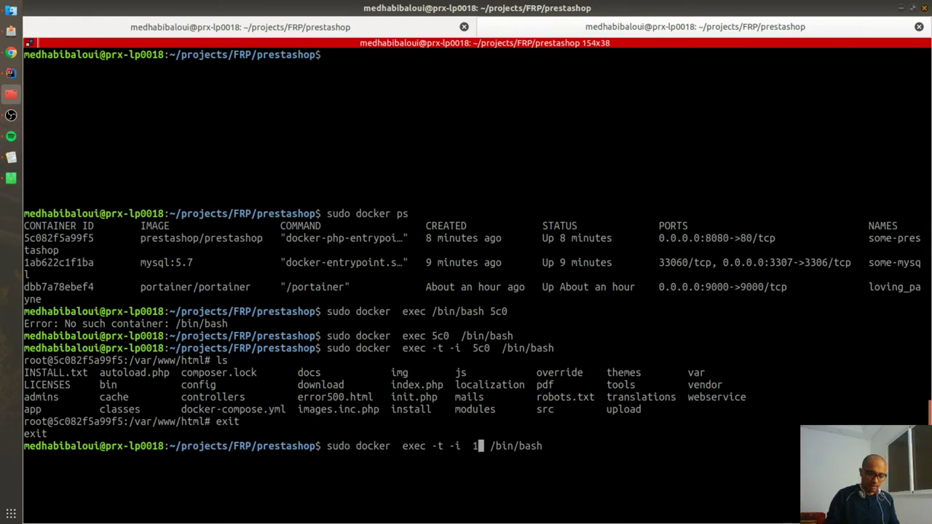
pyautogui.press('Return')
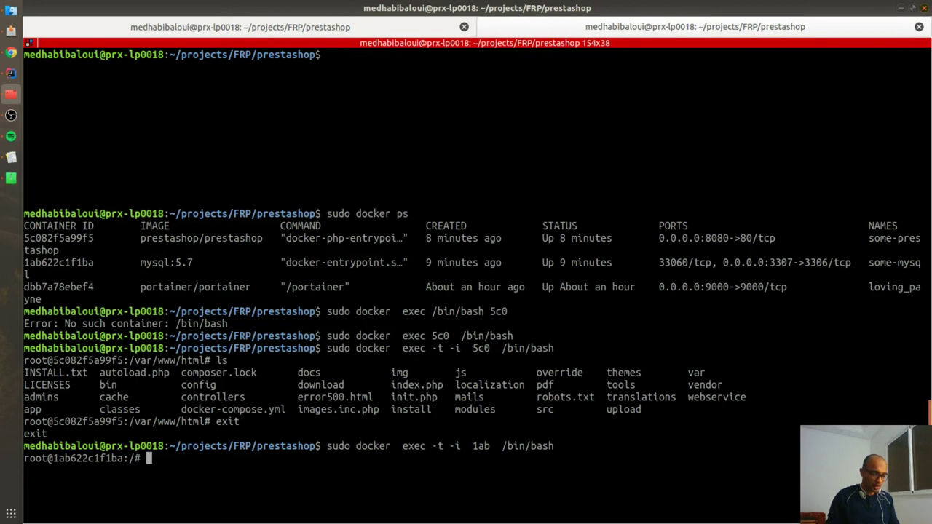
pyautogui.hotkey('ctrl', '+')
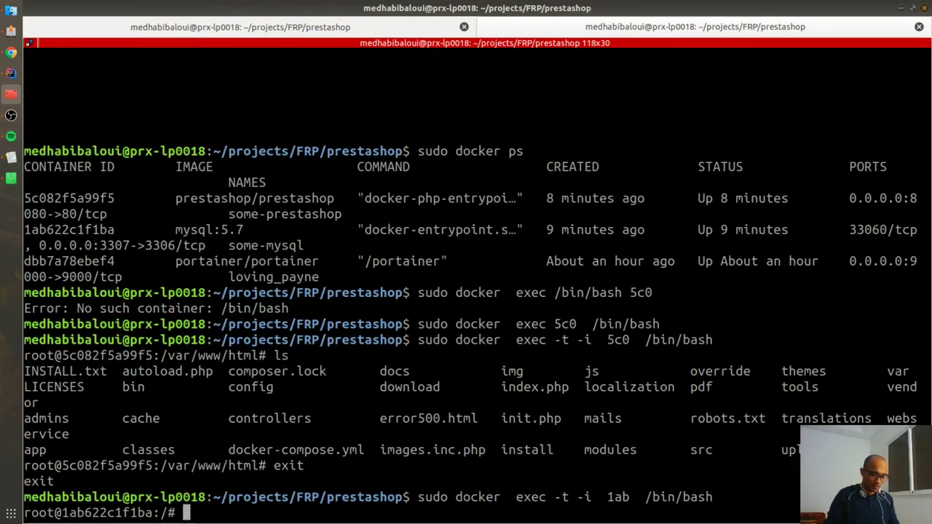
pyautogui.write('mysql -u root -*')
pyautogui.press('BackSpace')
pyautogui.write('p')
pyautogui.press('Return')
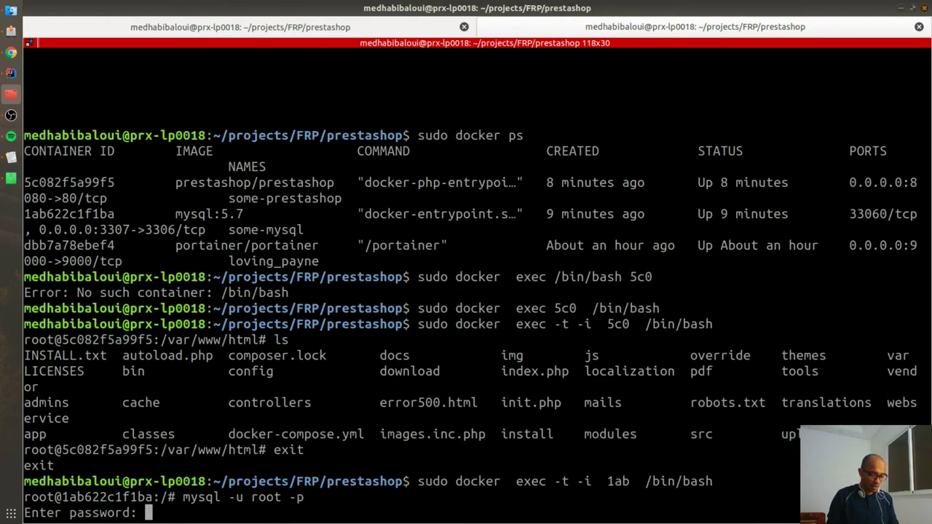
pyautogui.press('Return')
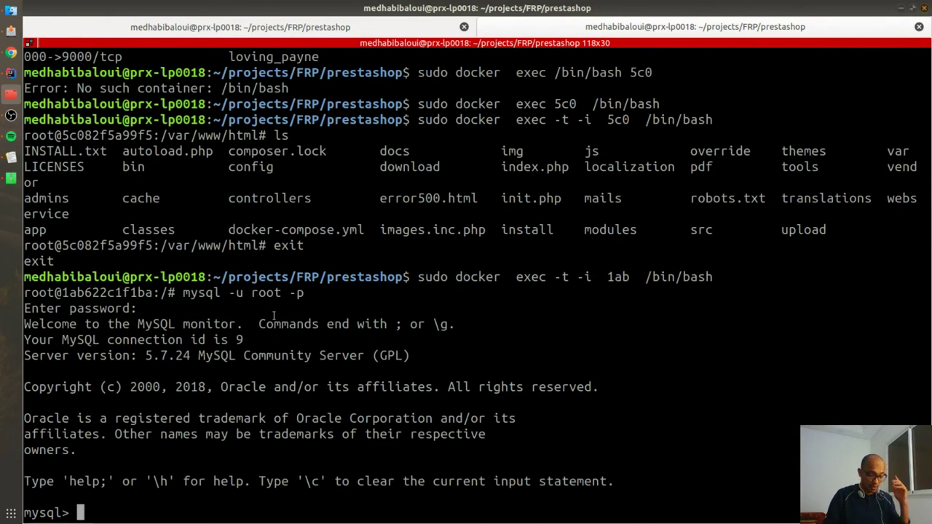
# Step: Run show databases; to list the existing databases
pyautogui.write('s')
pyautogui.press('BackSpace')
pyautogui.write('show datra')
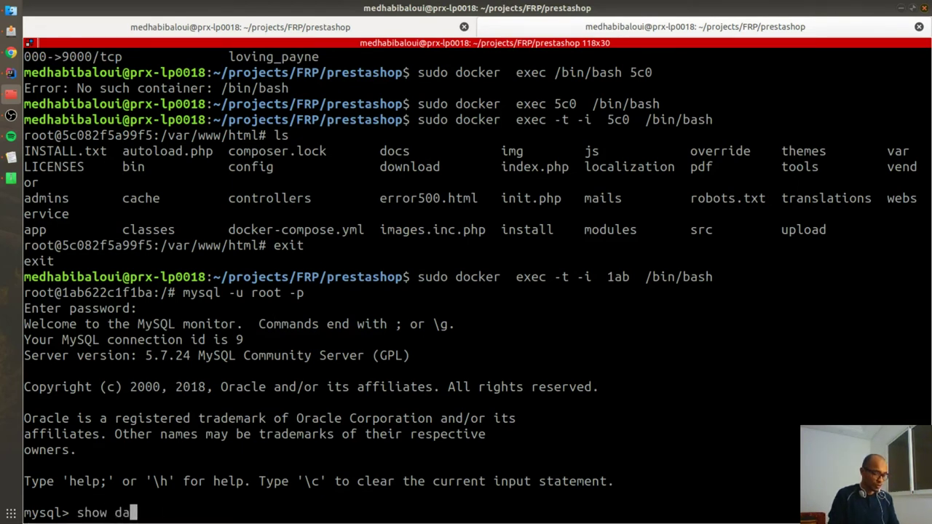
pyautogui.press('BackSpace')
pyautogui.press('BackSpace')
pyautogui.write('t')
pyautogui.press('BackSpace')
pyautogui.write('a')
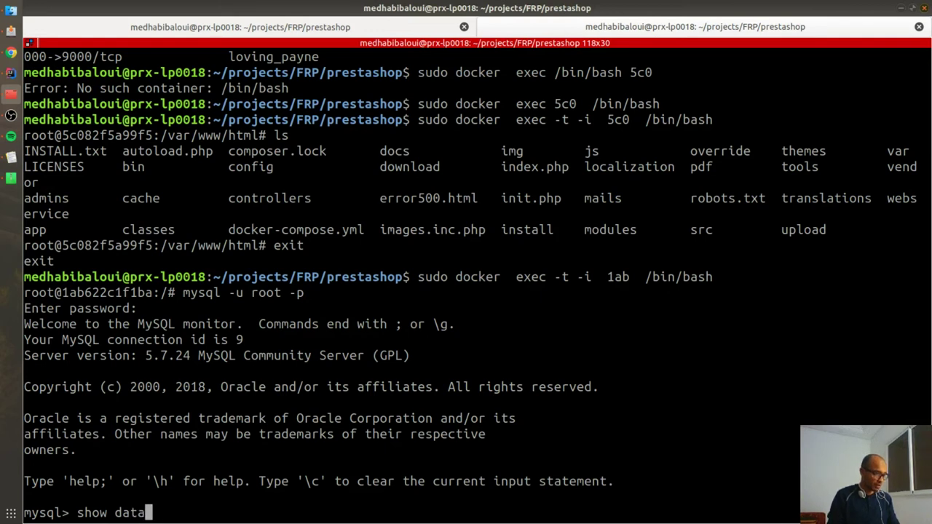
pyautogui.write('bases ;')
pyautogui.press('Return')
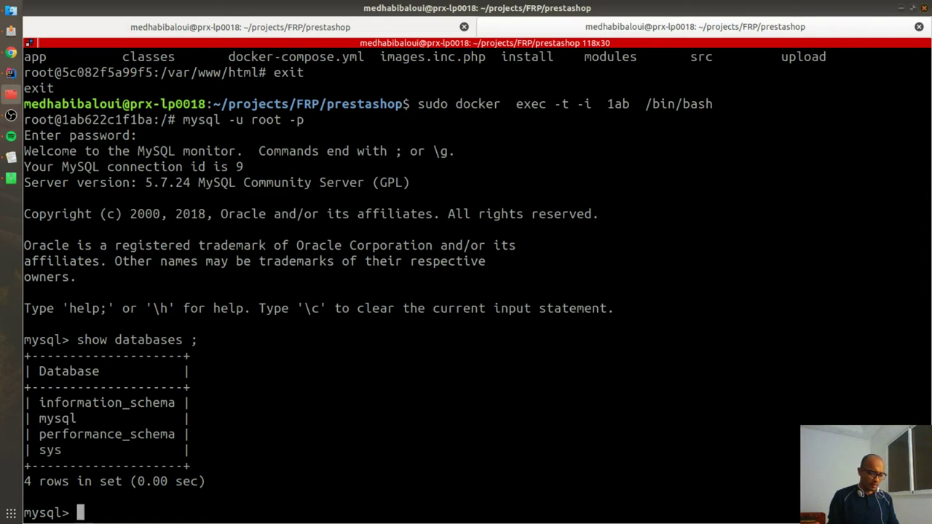
# Step: Run create database prestashopDocker; and list databases again to confirm it appears
pyautogui.write('create')
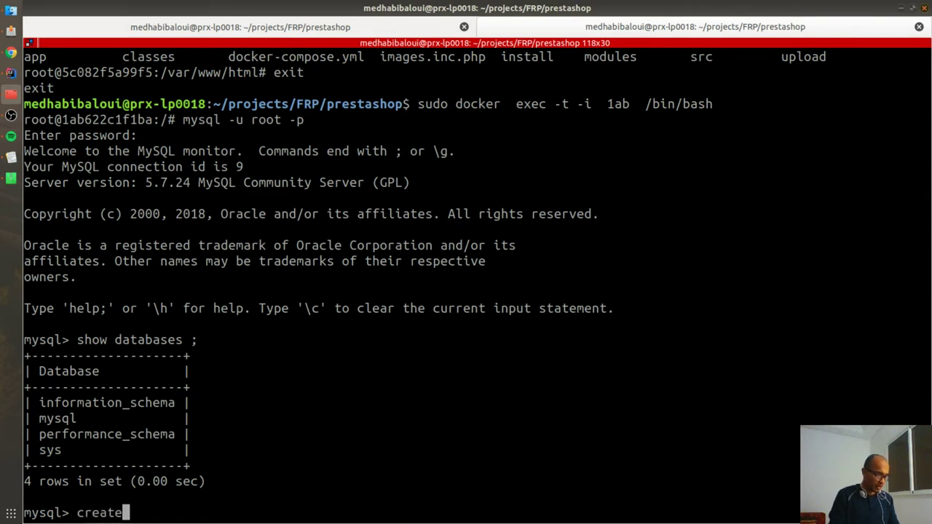
pyautogui.write(' database prestashopDocker ;')
pyautogui.doubleClick(276, 510)
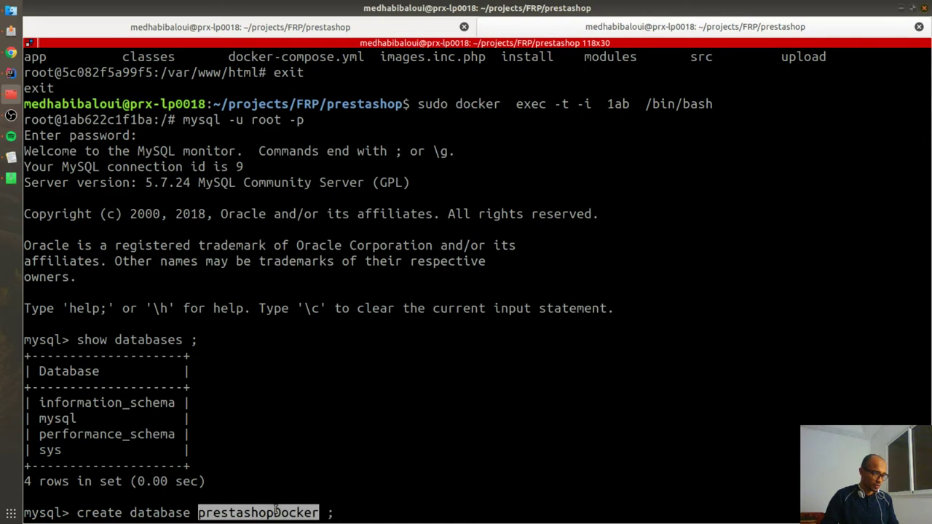
pyautogui.click(327, 484)
pyautogui.press('Return')
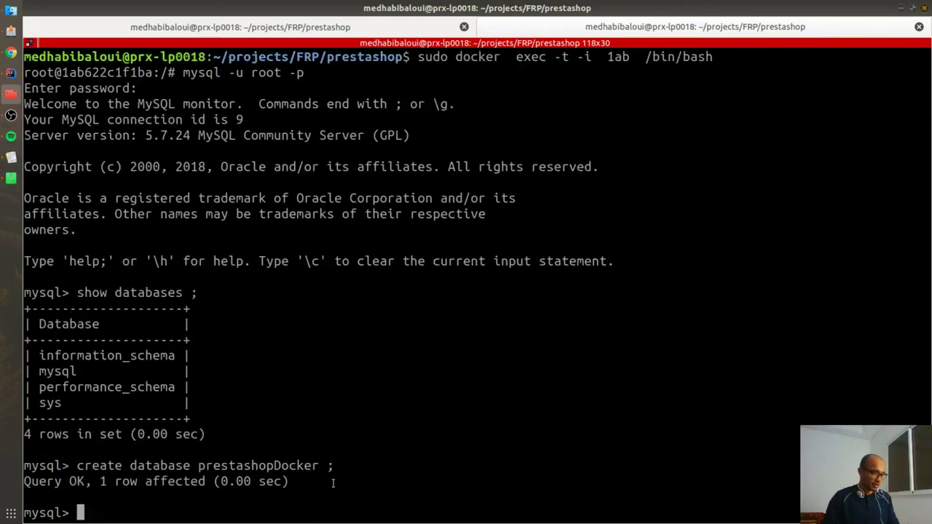
pyautogui.press('Up')
pyautogui.press('Up')
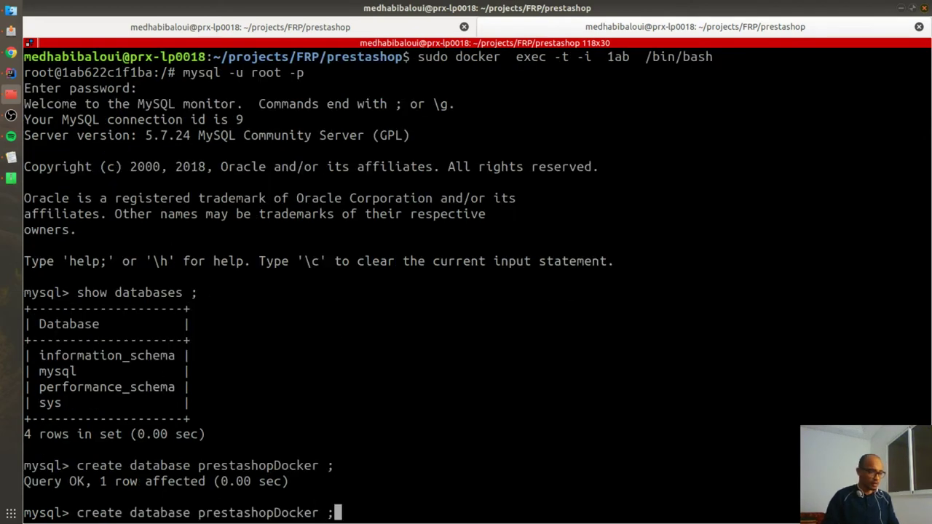
pyautogui.press('Return')
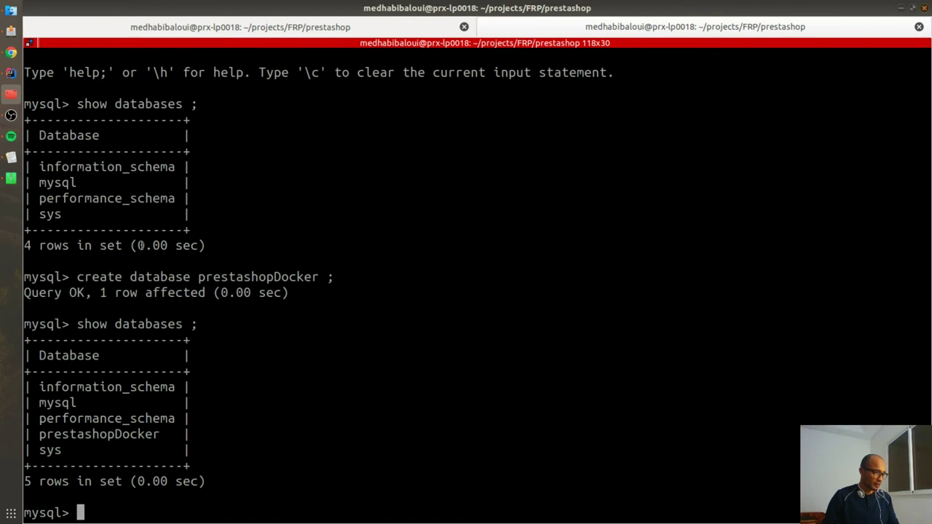
pyautogui.moveTo(53, 434); pyautogui.dragTo(187, 435)
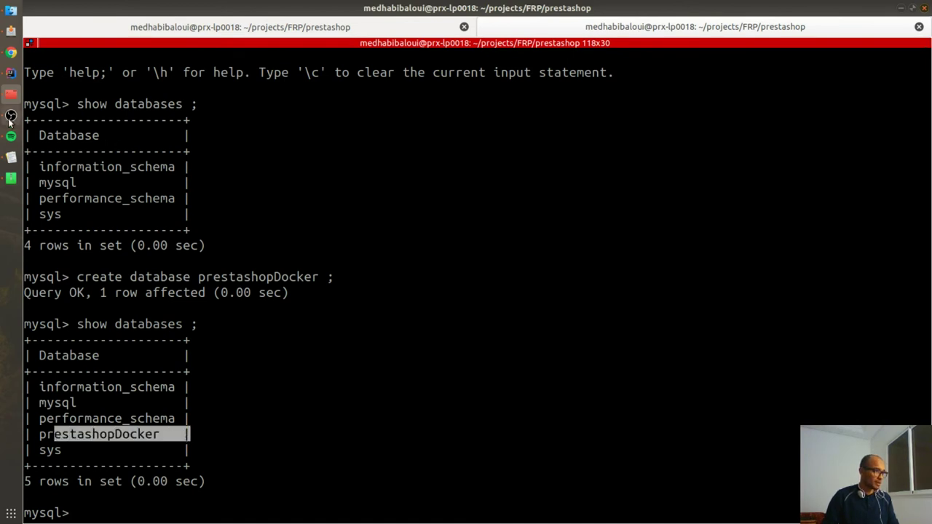
# Step: Set the installer's database name to prestashopDocker, test the connection, and continue to installation
pyautogui.click(11, 52)
pyautogui.click(654, 9)
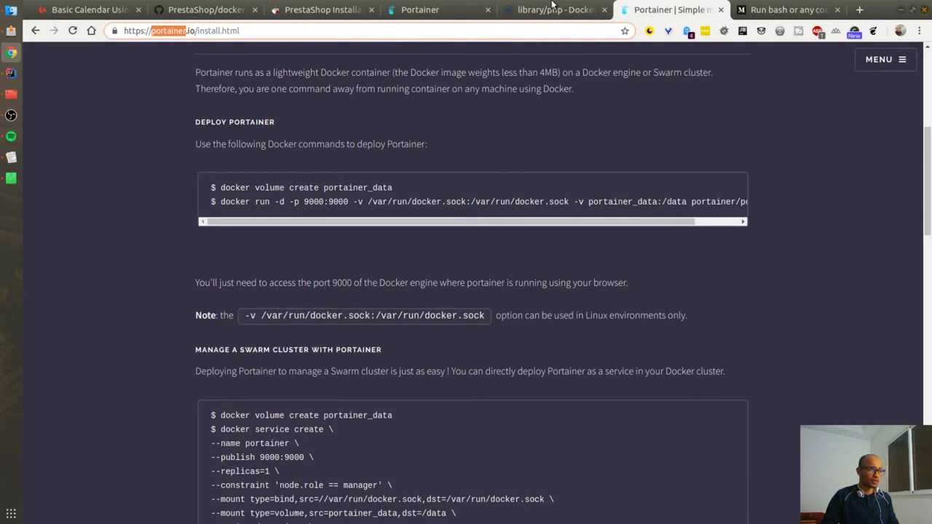
pyautogui.click(321, 10)
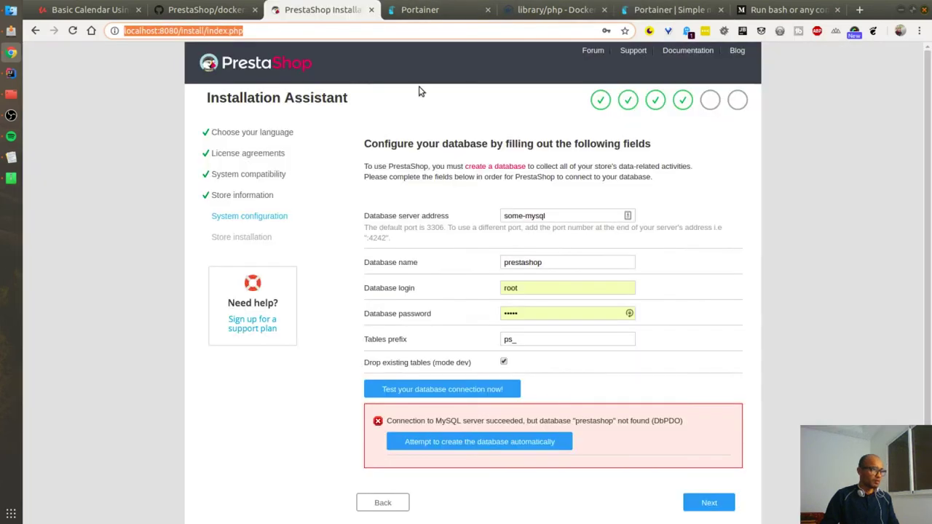
pyautogui.tripleClick(558, 215)
pyautogui.press('Tab')
pyautogui.press('Down')
pyautogui.press('Return')
pyautogui.click(426, 391)
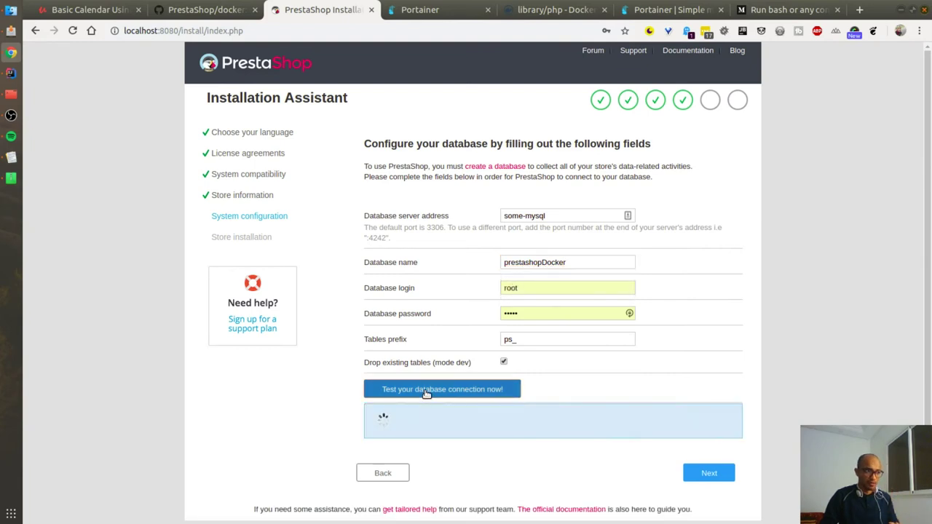
pyautogui.click(709, 477)
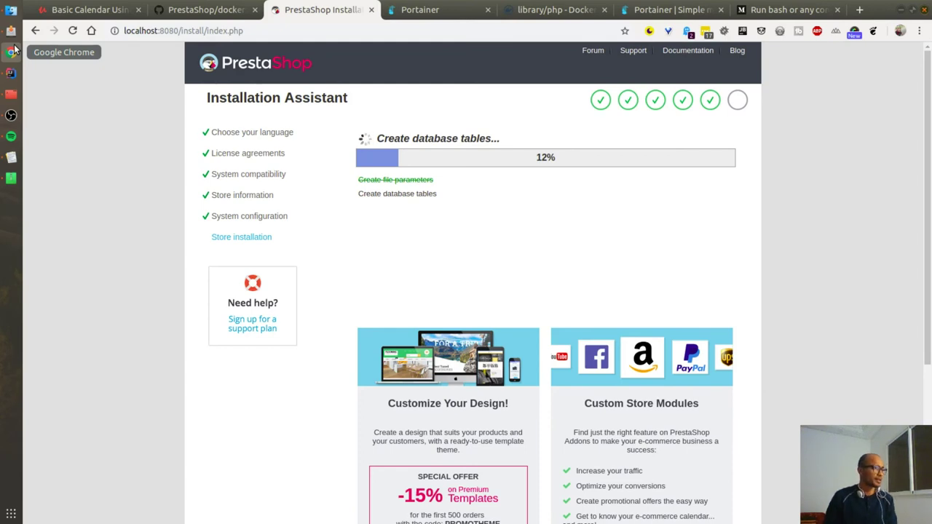
# Step: Scroll the PrestaShop/docker README to the customization options, highlighting PS_DEV_MODE and PS_HOST_MODE
pyautogui.click(182, 10)
pyautogui.scroll(-3, 224, 271)
pyautogui.scroll(-2, 224, 271)
pyautogui.moveTo(212, 256); pyautogui.dragTo(356, 257)
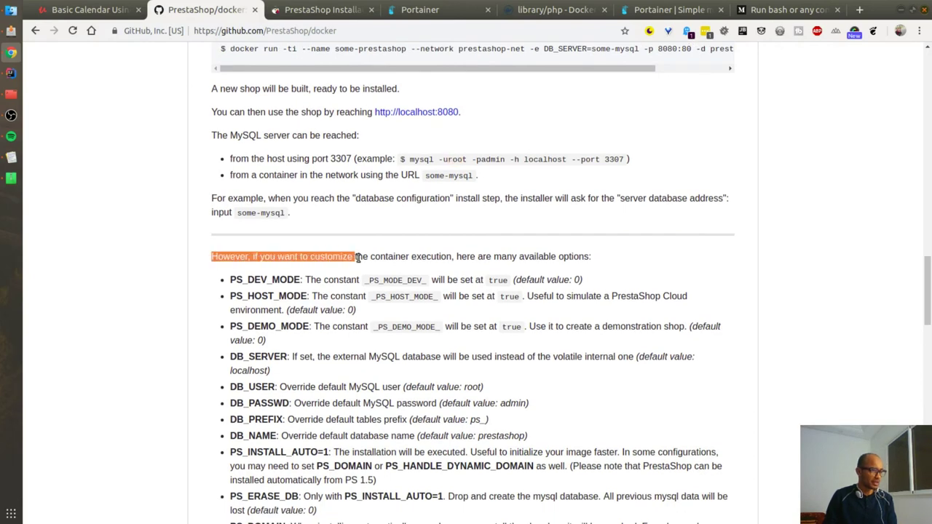
pyautogui.click(265, 250)
pyautogui.moveTo(353, 256); pyautogui.dragTo(488, 269)
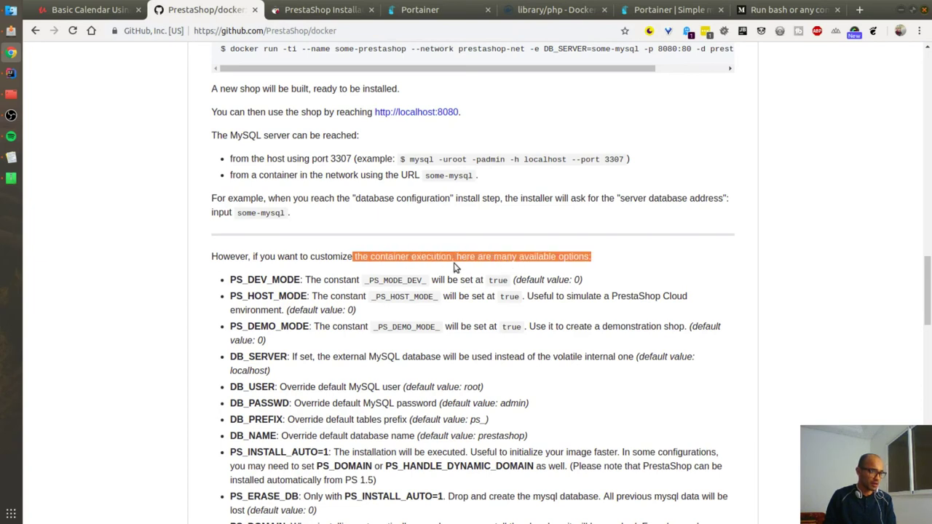
pyautogui.doubleClick(248, 281)
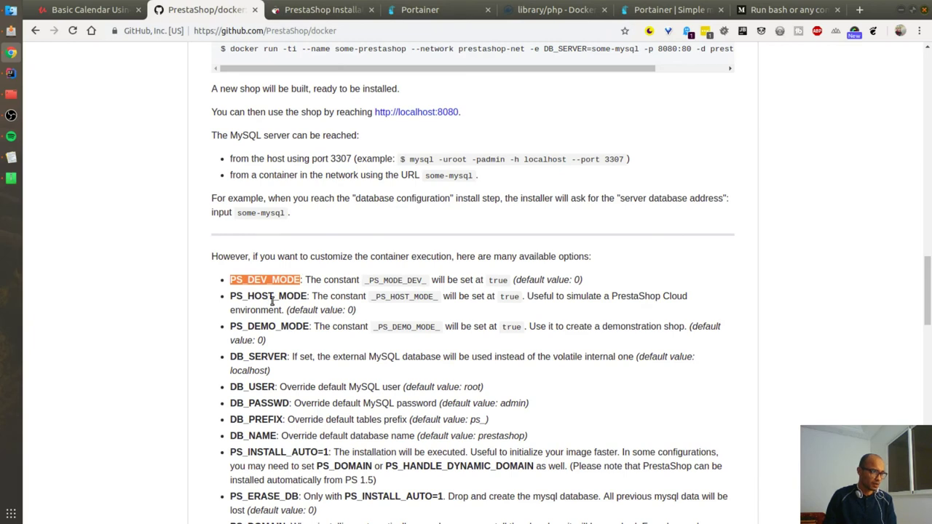
pyautogui.doubleClick(251, 297)
pyautogui.click(262, 323)
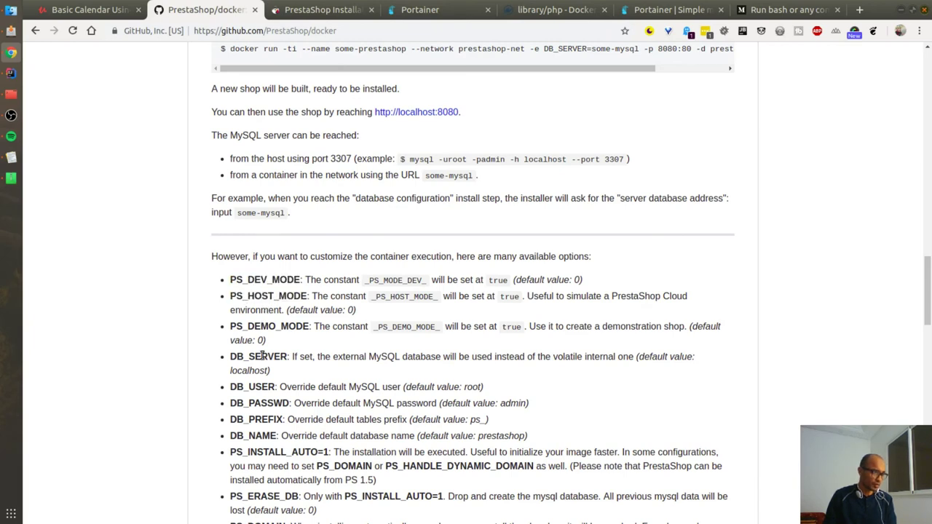
# Step: Review the -e flag and MYSQL_ROOT_PASSWORD in the run commands, then the ADMIN_PASSWD option
pyautogui.scroll(-3, 262, 355)
pyautogui.scroll(4, 443, 293)
pyautogui.moveTo(231, 318); pyautogui.dragTo(300, 311)
pyautogui.scroll(3, 337, 294)
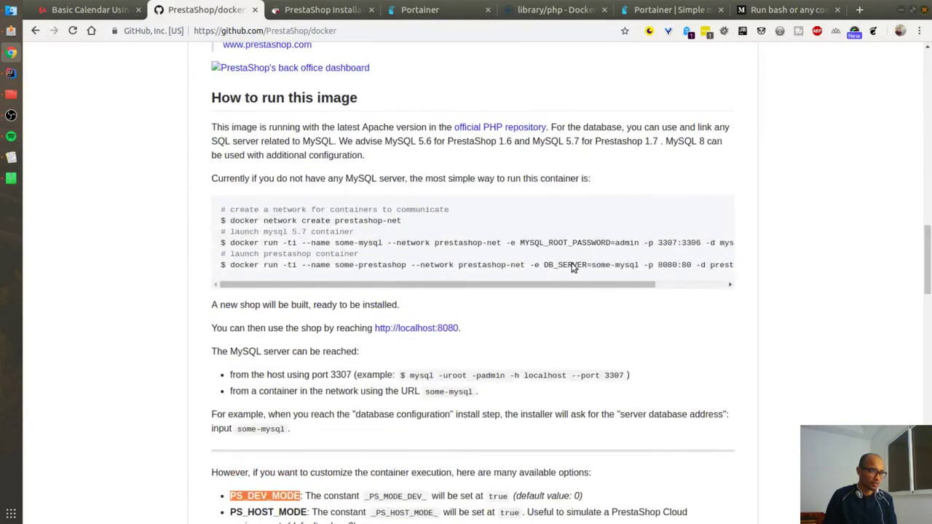
pyautogui.moveTo(525, 265); pyautogui.dragTo(543, 267)
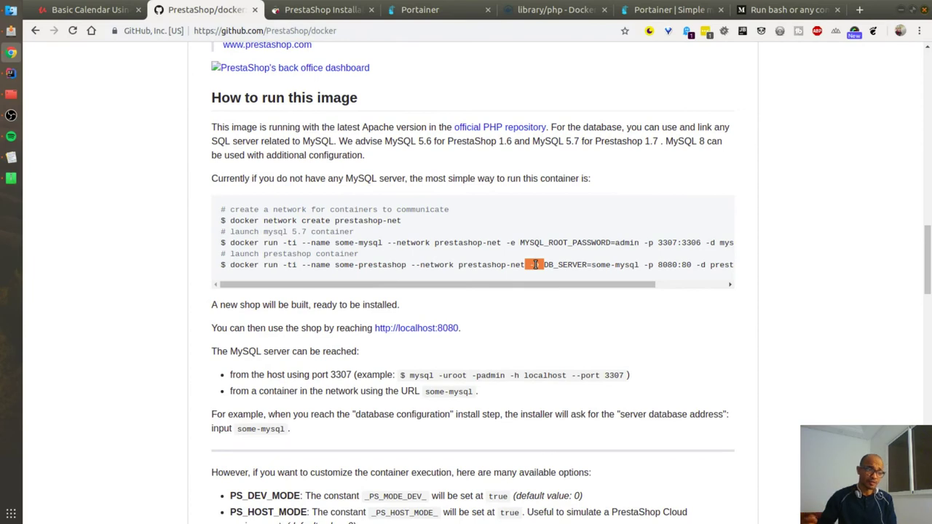
pyautogui.moveTo(546, 284); pyautogui.dragTo(584, 295)
pyautogui.moveTo(474, 242); pyautogui.dragTo(566, 243)
pyautogui.scroll(-8, 186, 434)
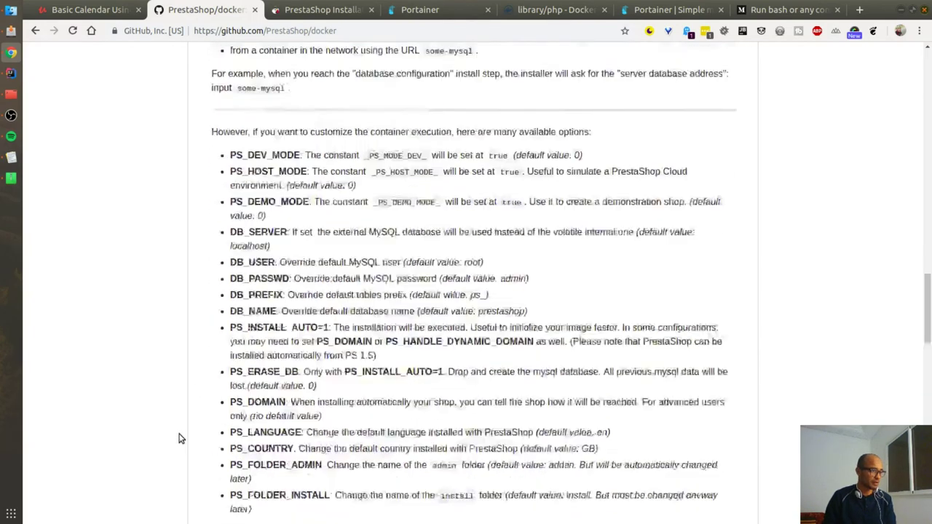
pyautogui.scroll(2, 187, 434)
pyautogui.moveTo(230, 63); pyautogui.dragTo(315, 477)
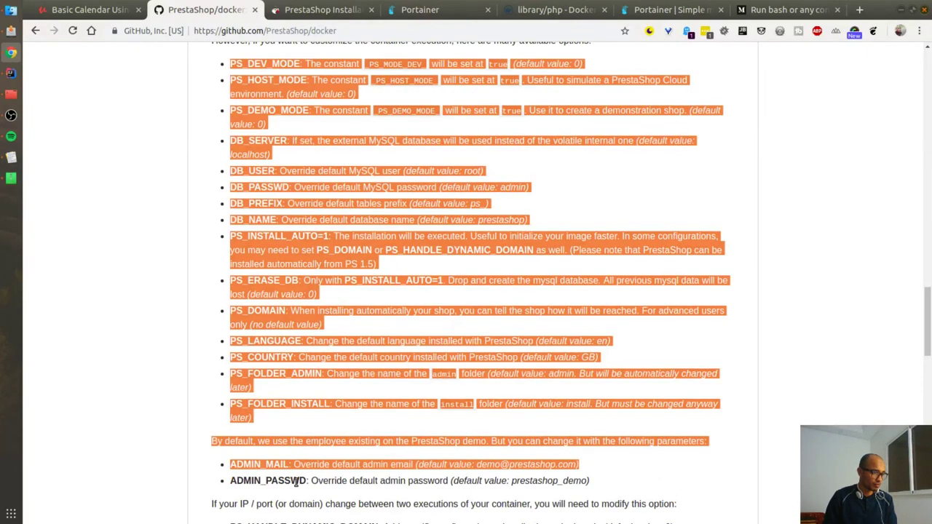
pyautogui.doubleClick(296, 482)
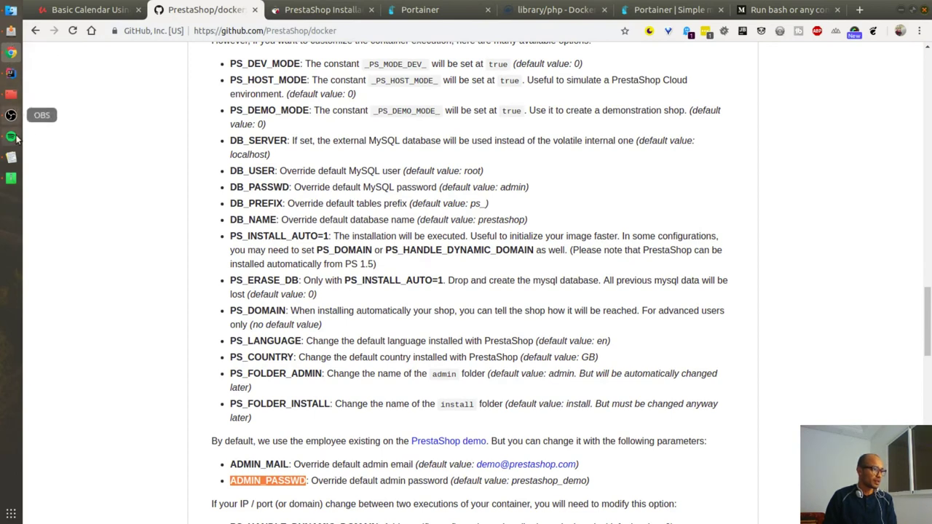
# Step: Open docker-compose.yml in IntelliJ IDEA and place the caret after the mysql:5 image line
pyautogui.click(11, 74)
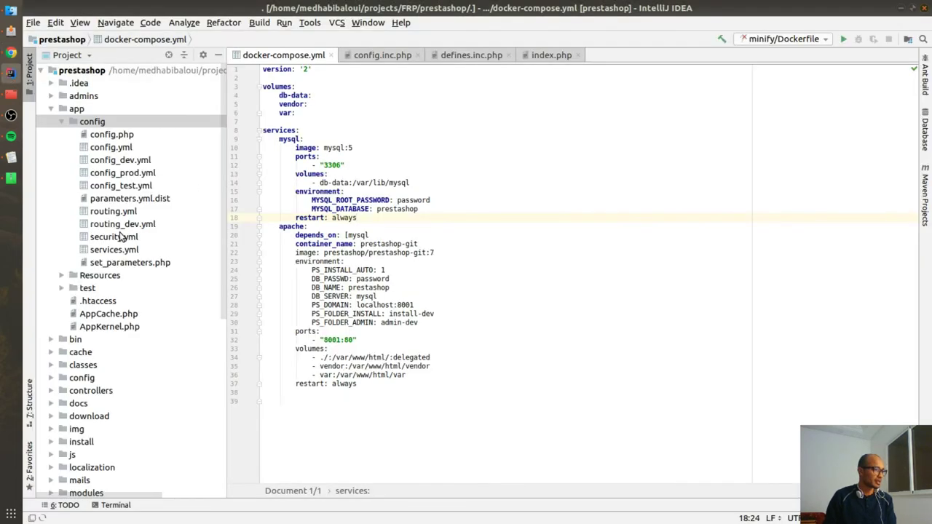
pyautogui.doubleClick(65, 110)
pyautogui.scroll(-3, 95, 317)
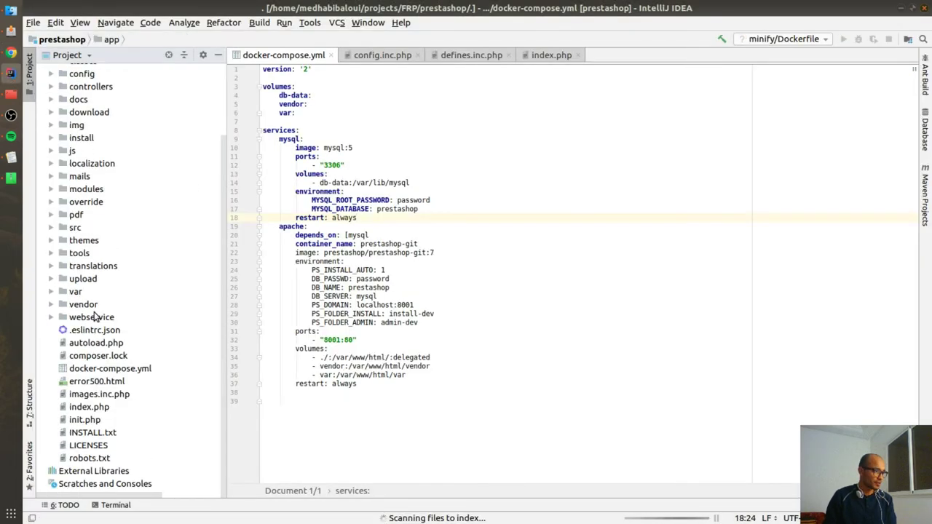
pyautogui.click(95, 370)
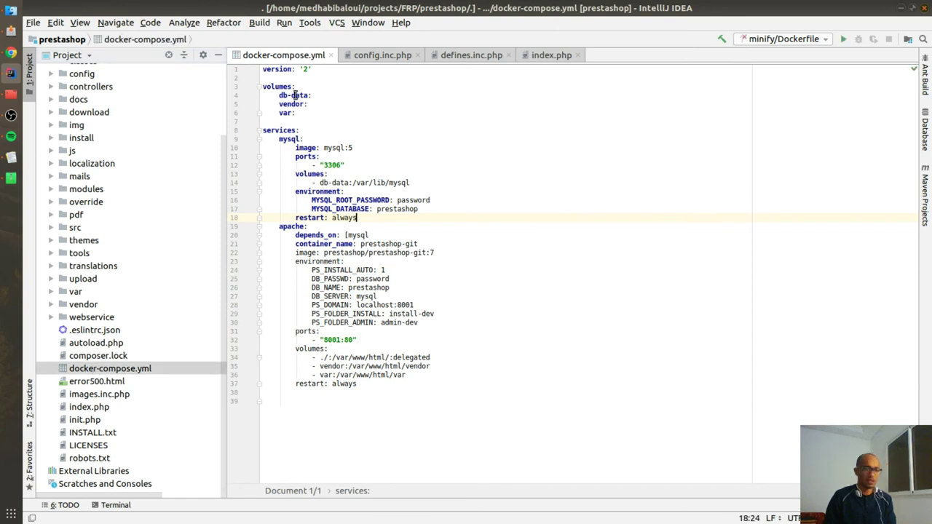
pyautogui.click(628, 151)
pyautogui.click(503, 145)
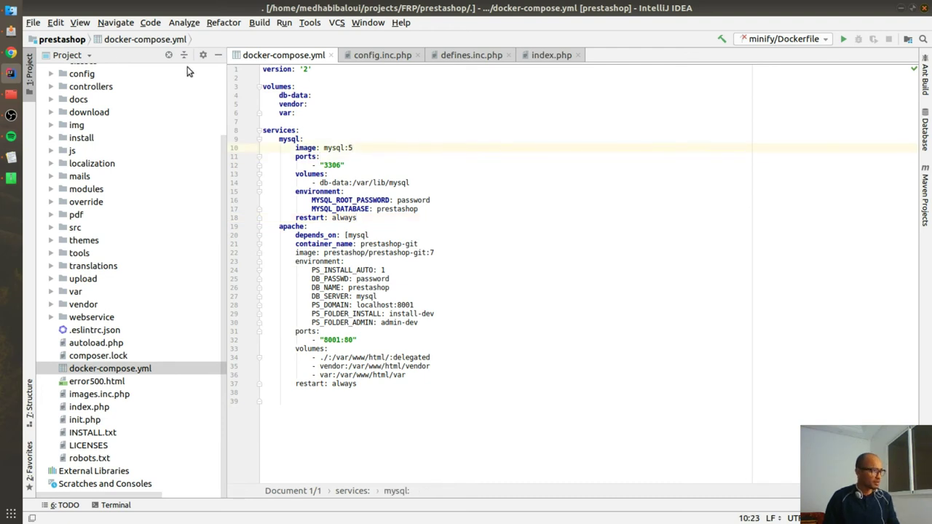